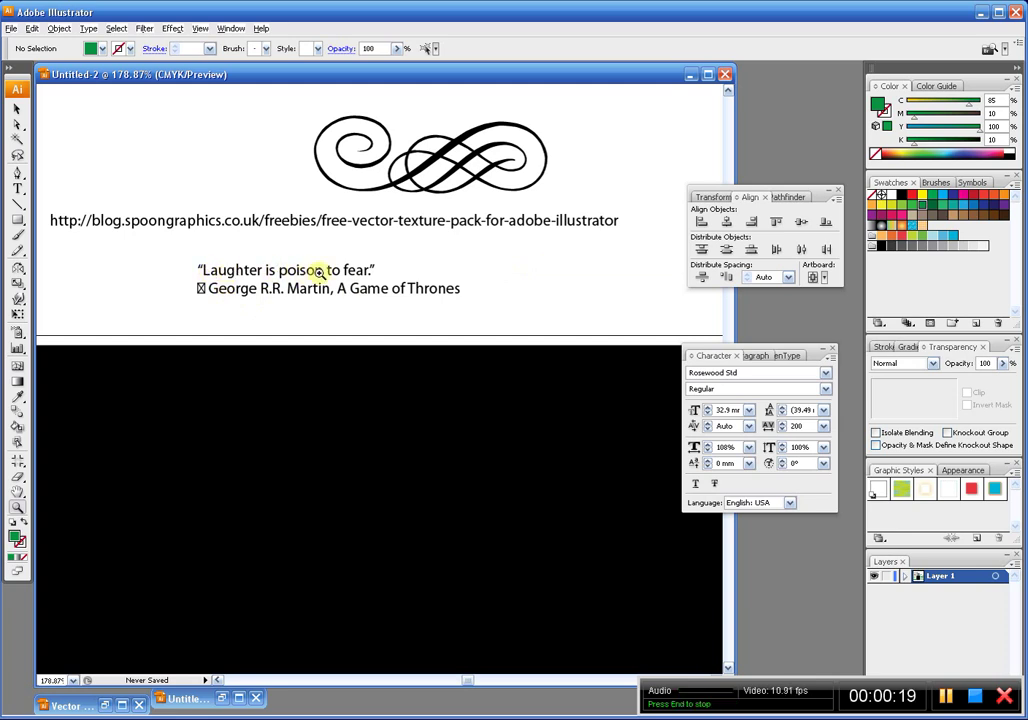
Draw a rectangle about 213 by 276 mm over the artboard and fill it with black
key("ctrl+minus")
key("ctrl+minus")
key("ctrl+minus")
key("ctrl+minus")
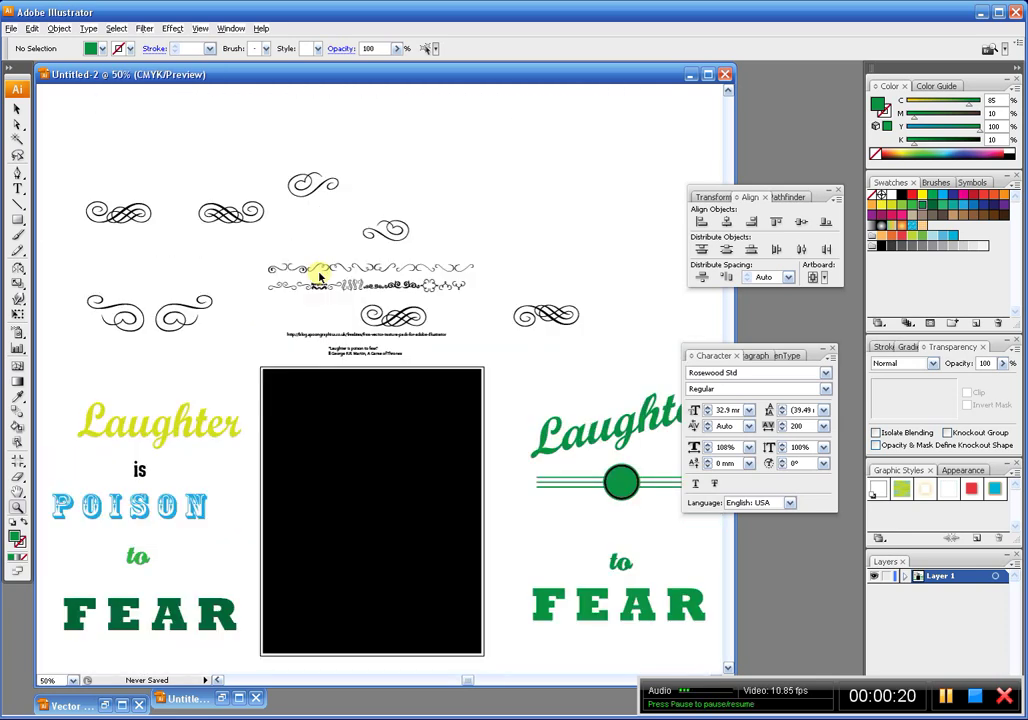
scroll(319, 273, "down", 5)
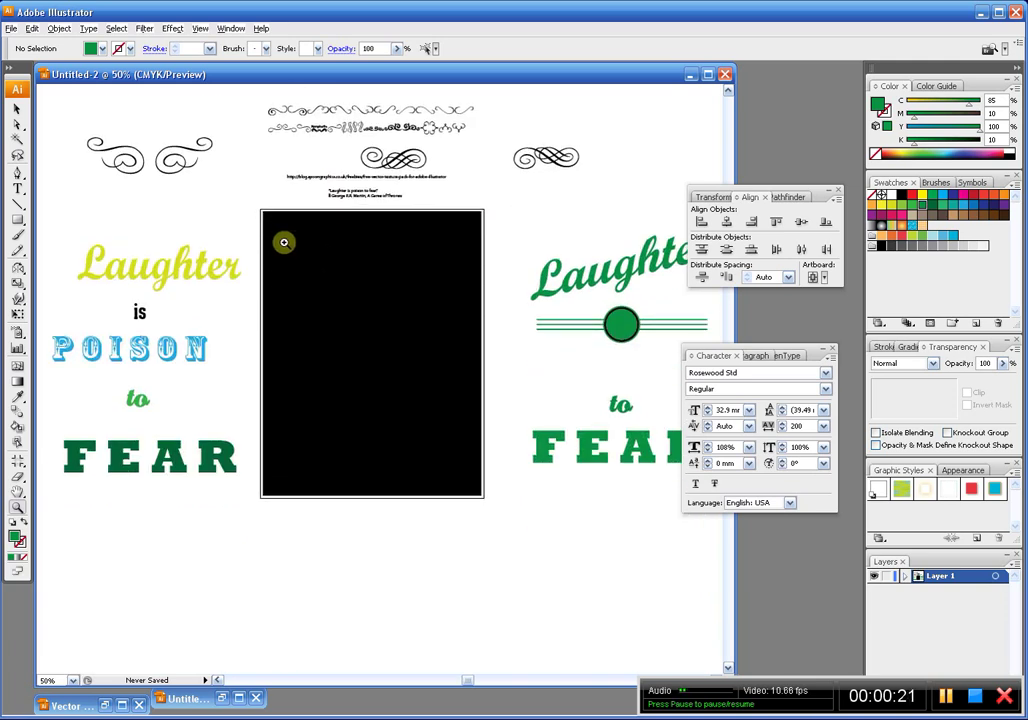
key("v")
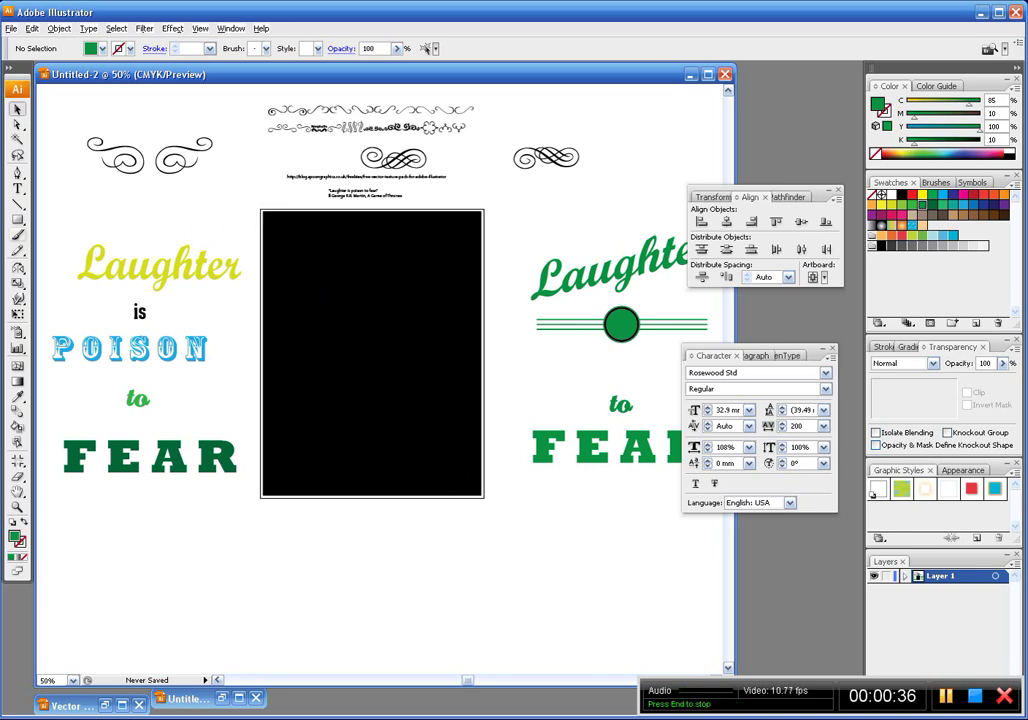
left_click(17, 219)
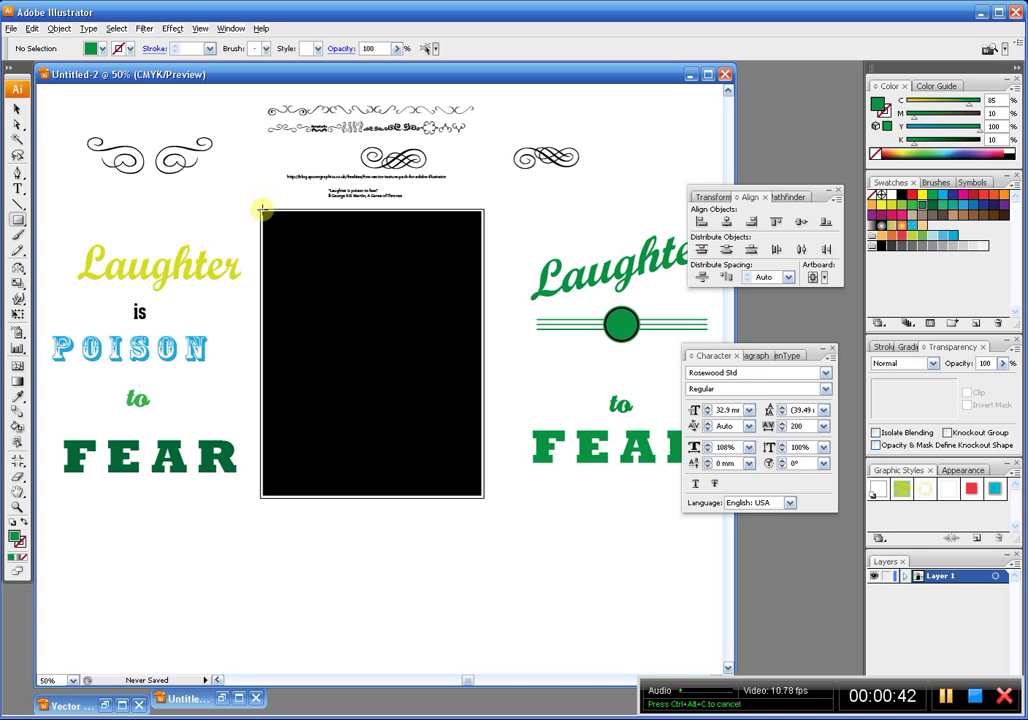
mouse_move(262, 210)
left_mouse_down()
mouse_move(390, 385)
mouse_move(486, 477)
mouse_move(483, 494)
left_mouse_up()
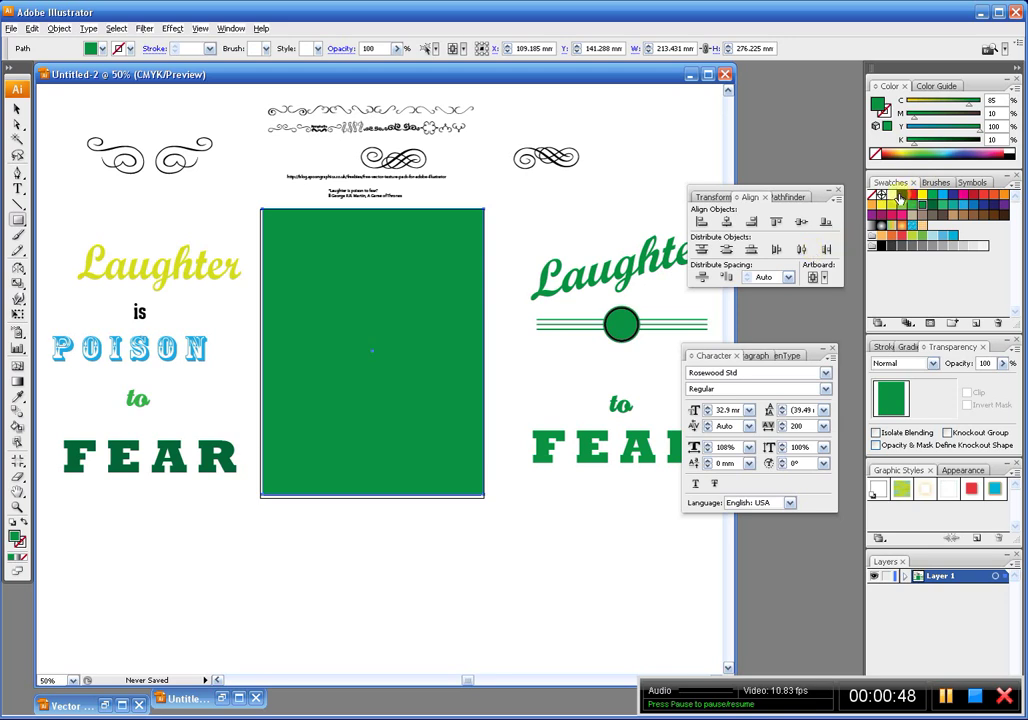
left_click(899, 196)
key("v")
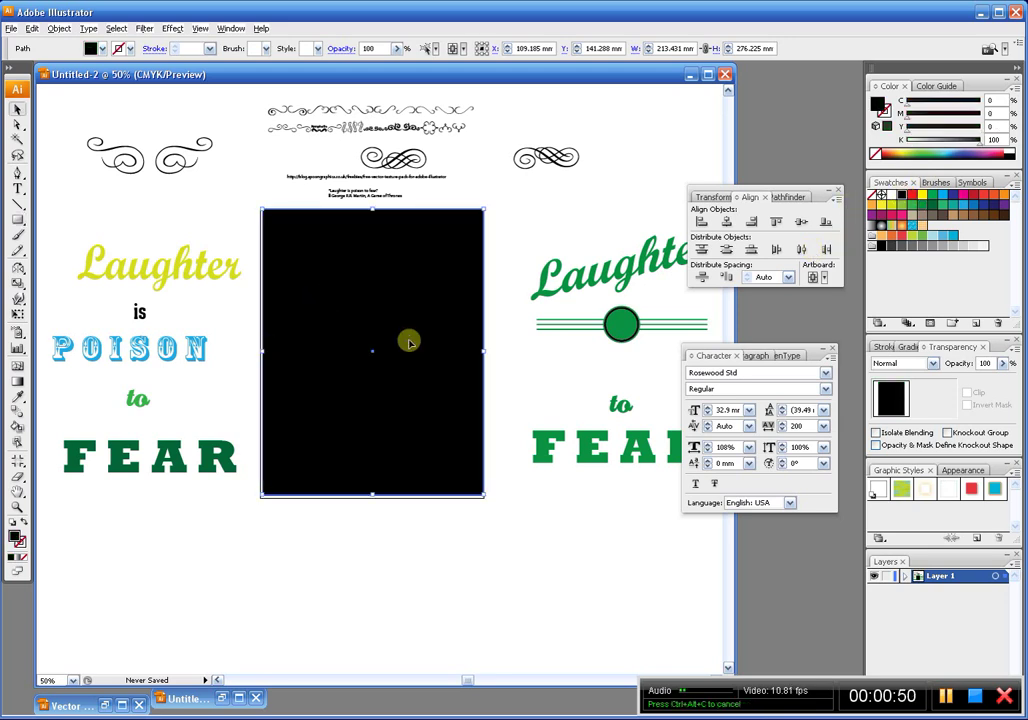
Lock the black background rectangle so it cannot be selected, and clear the selection
left_click(62, 30)
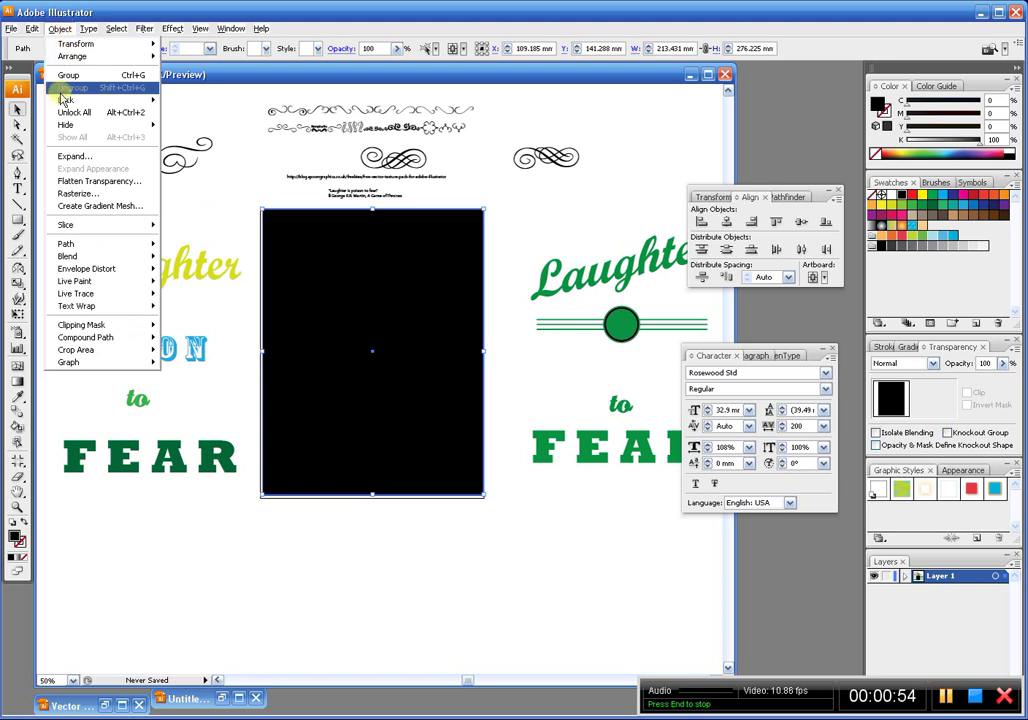
mouse_move(136, 104)
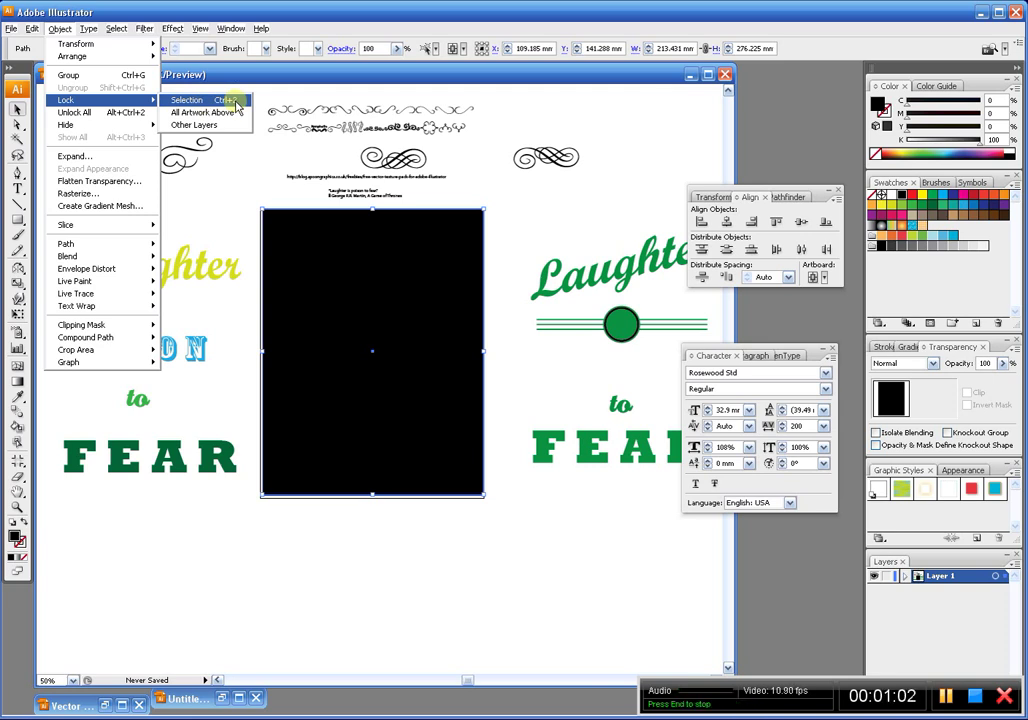
left_click(443, 566)
left_click(361, 329)
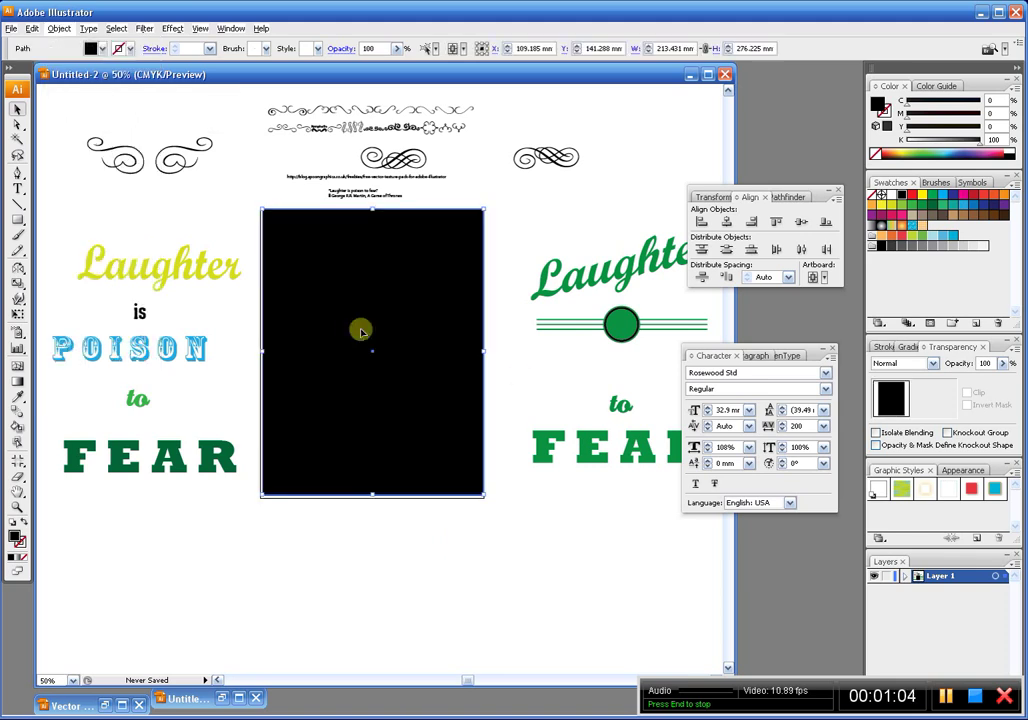
left_click(518, 375)
left_click_drag(422, 381, 325, 284)
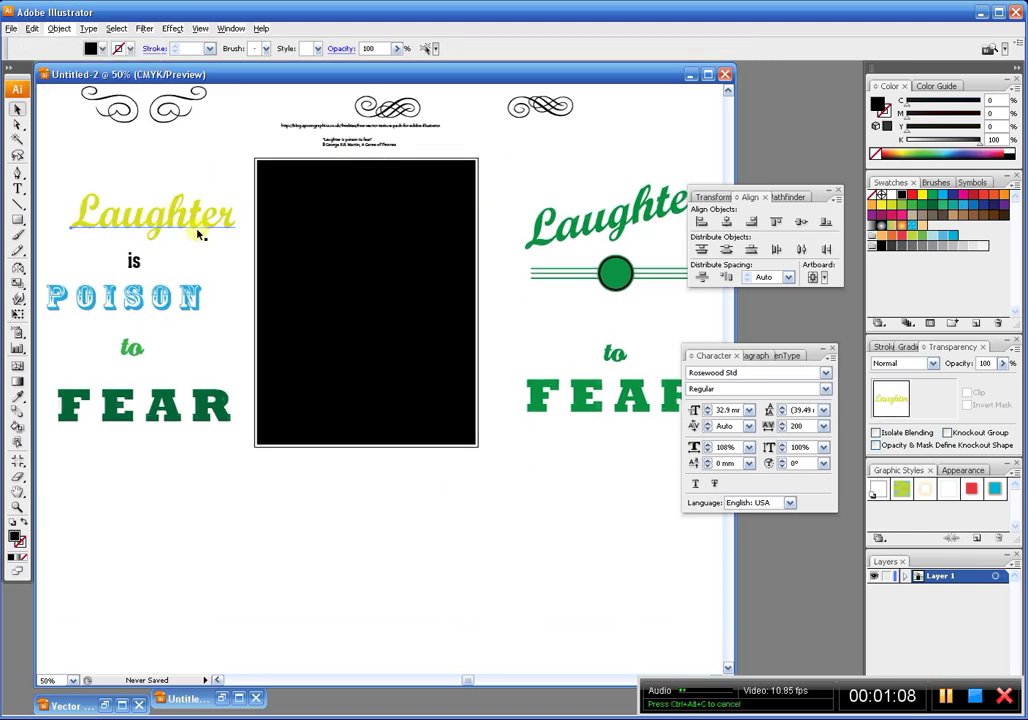
Move the yellow "Laughter" text onto the upper part of the black rectangle, roughly centred across its width
left_click_drag(196, 215, 331, 245)
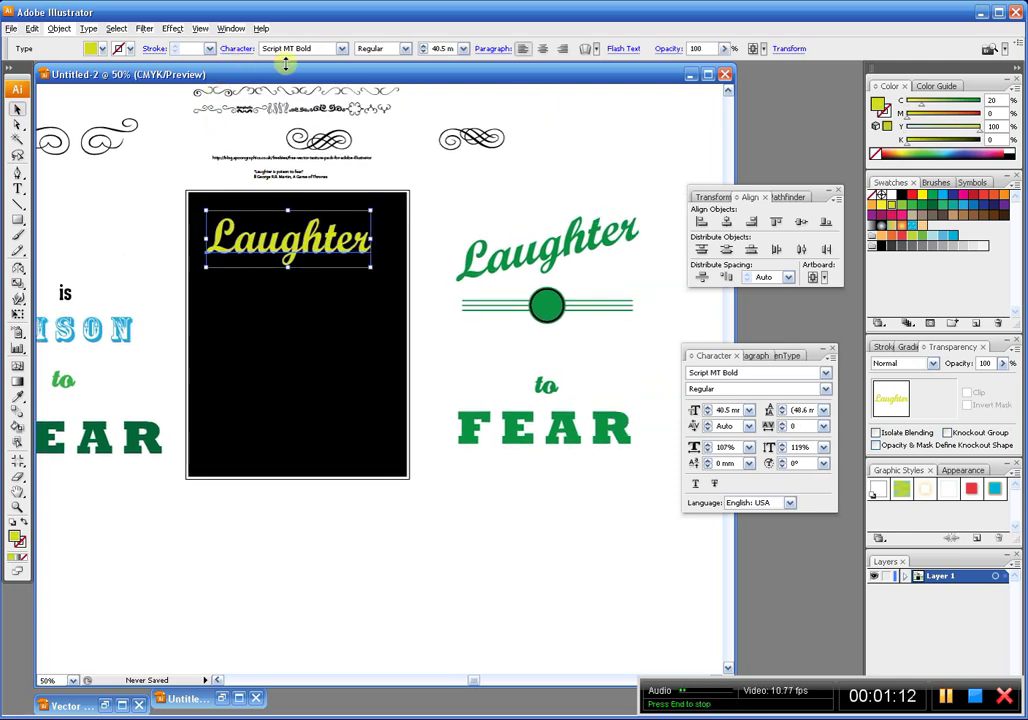
key("z")
left_click_drag(182, 199, 535, 537)
left_click(351, 191)
left_click_drag(351, 191, 391, 226)
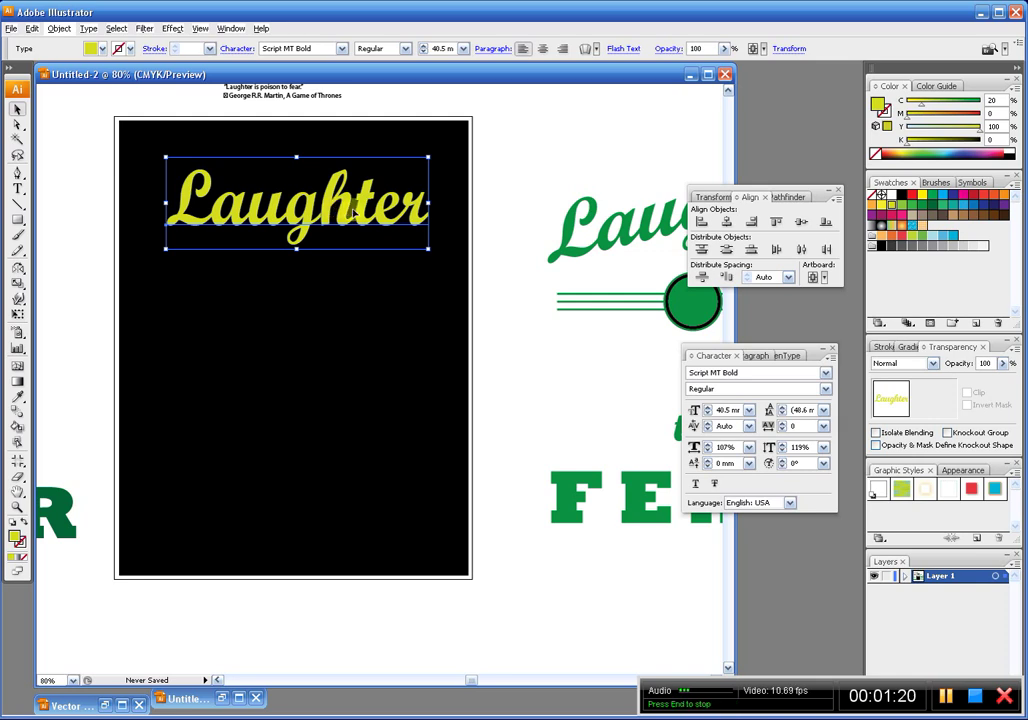
left_click_drag(352, 210, 348, 213)
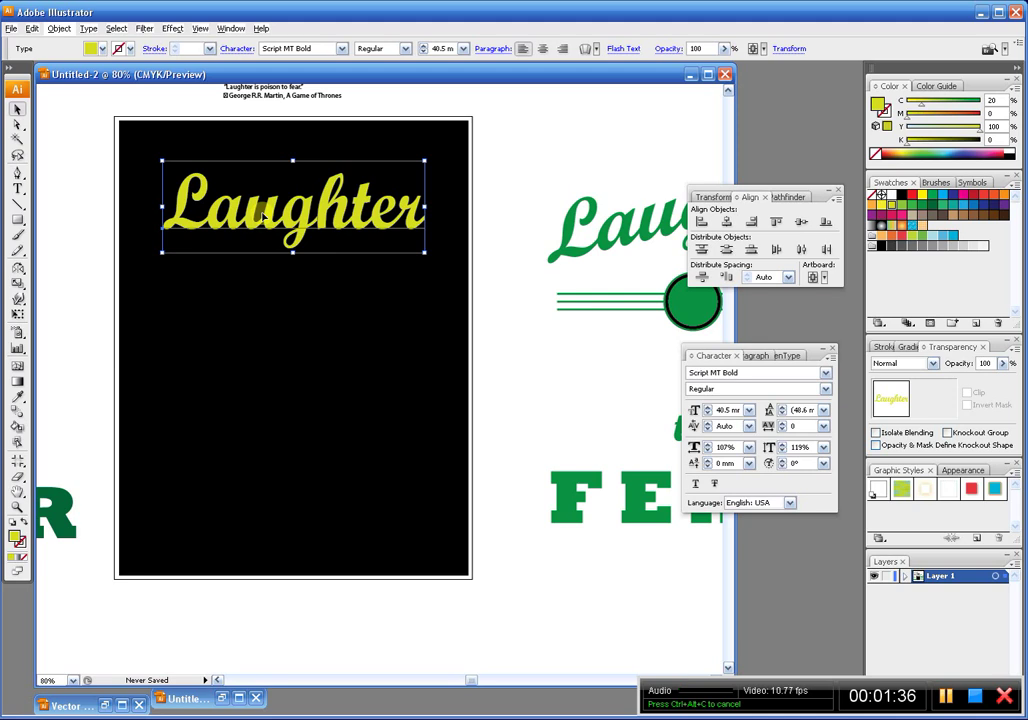
Place a duplicate of the yellow "Laughter" text beside the artboard, above the word "is"
left_click_drag(245, 200, 393, 201)
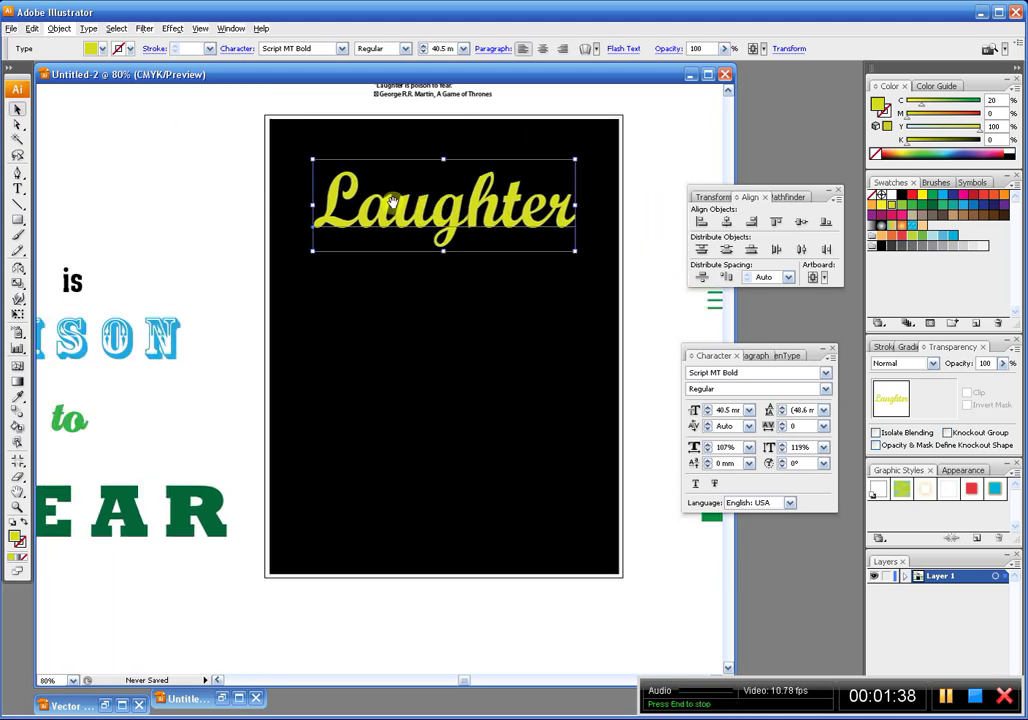
left_click_drag(460, 224, 119, 203)
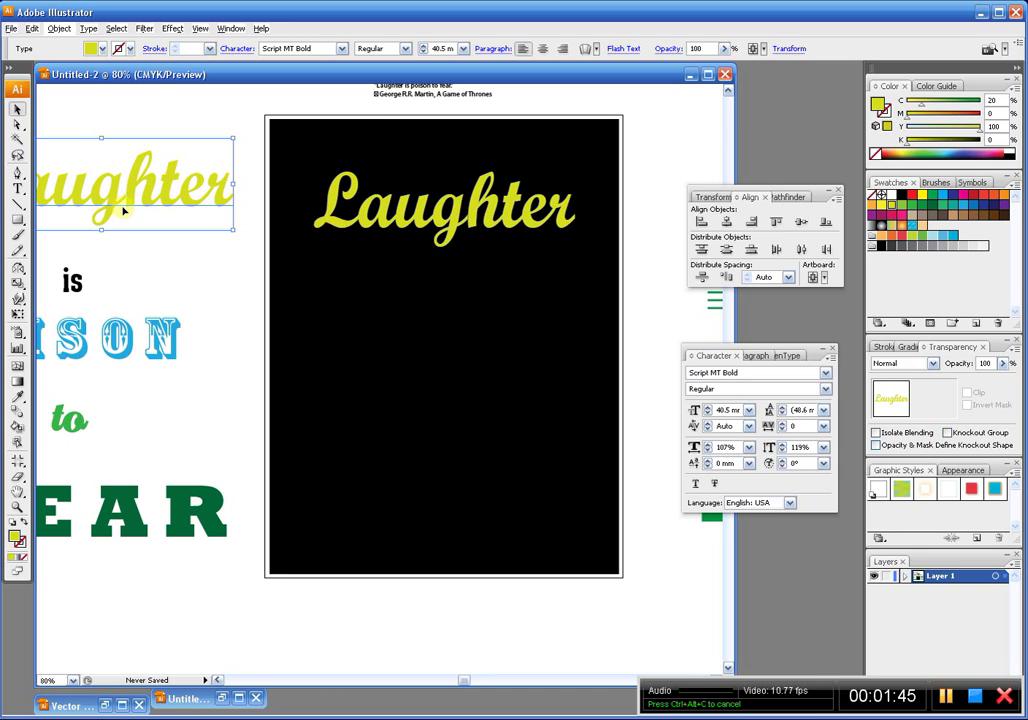
left_click_drag(434, 169, 350, 182)
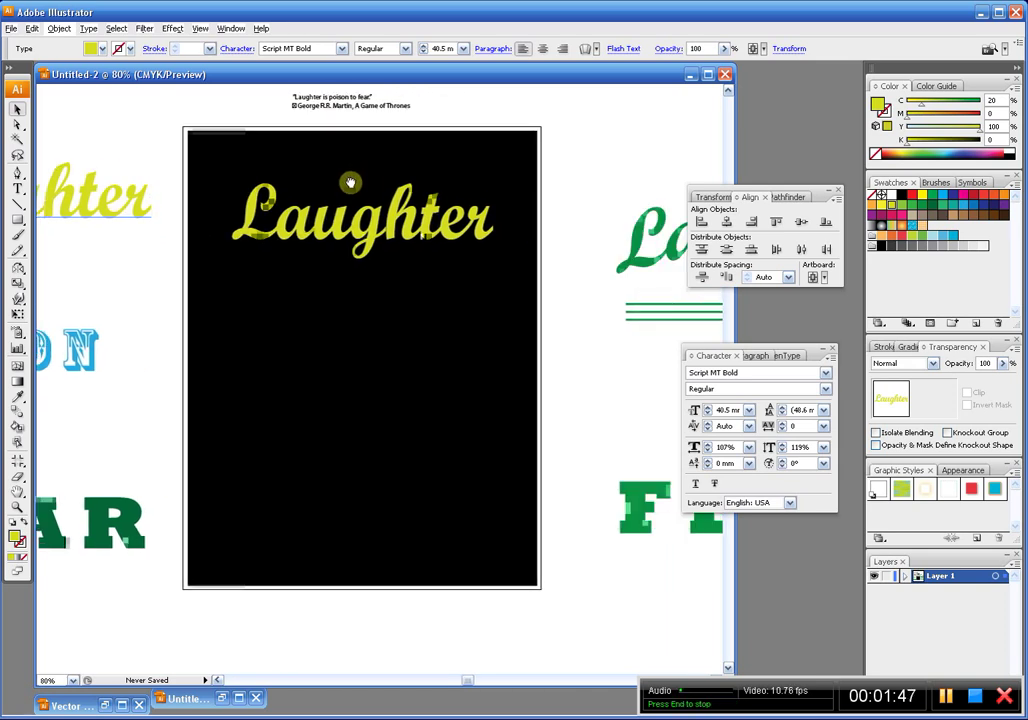
Convert the "Laughter" text on the black rectangle to outlines and fill the lettering with white
left_click(368, 238)
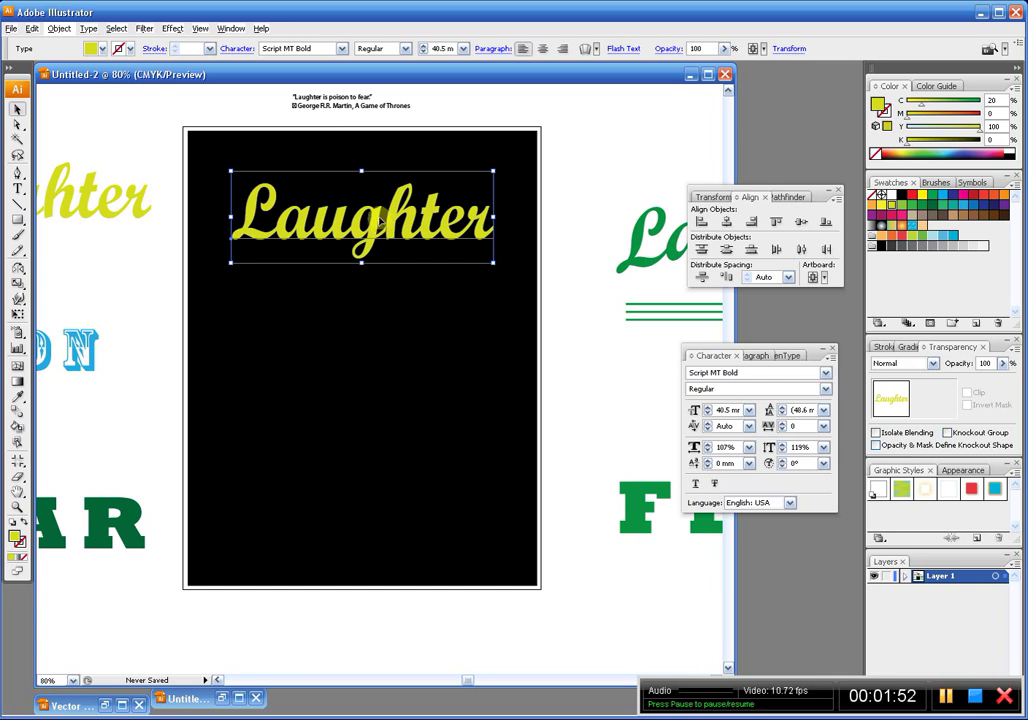
key("ctrl+c")
key("ctrl+shift+o")
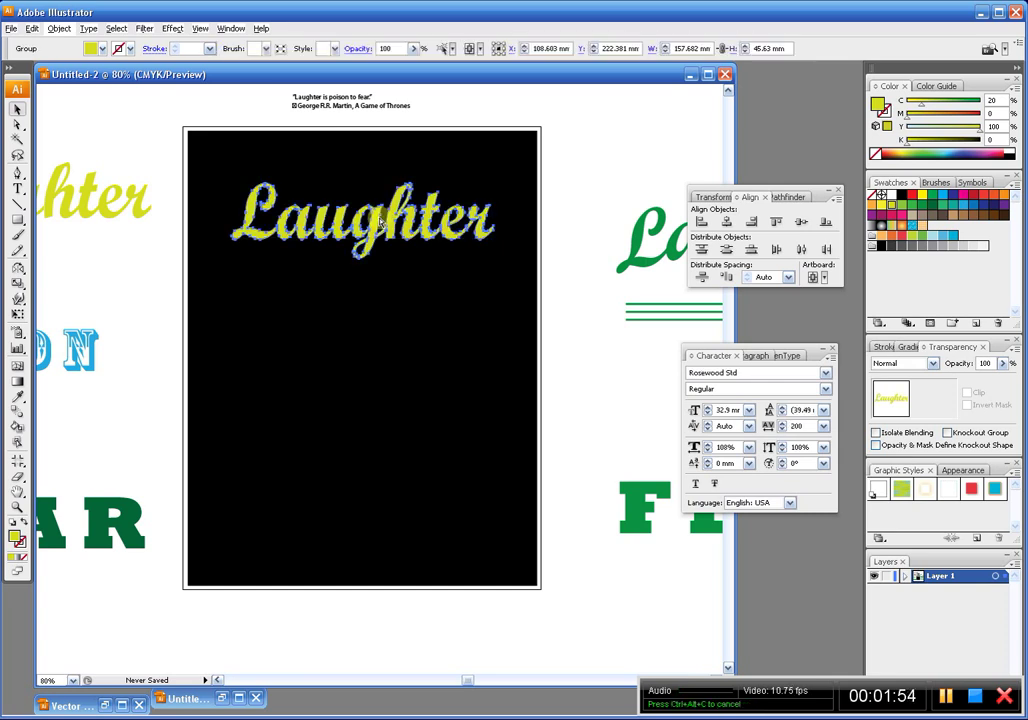
left_click(318, 201)
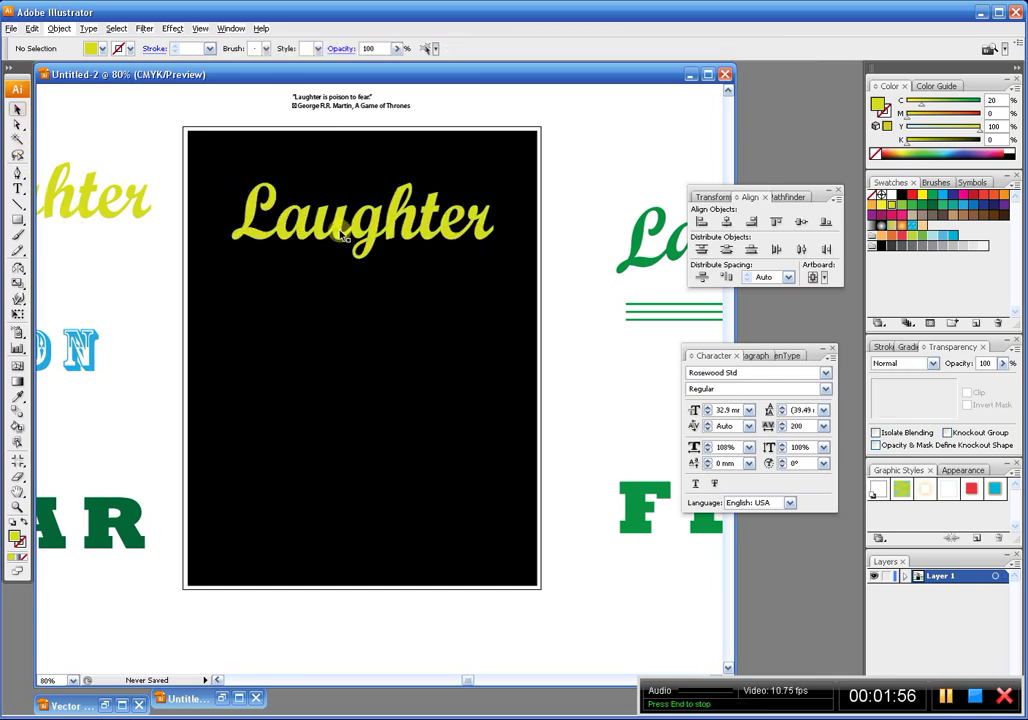
left_click(350, 238)
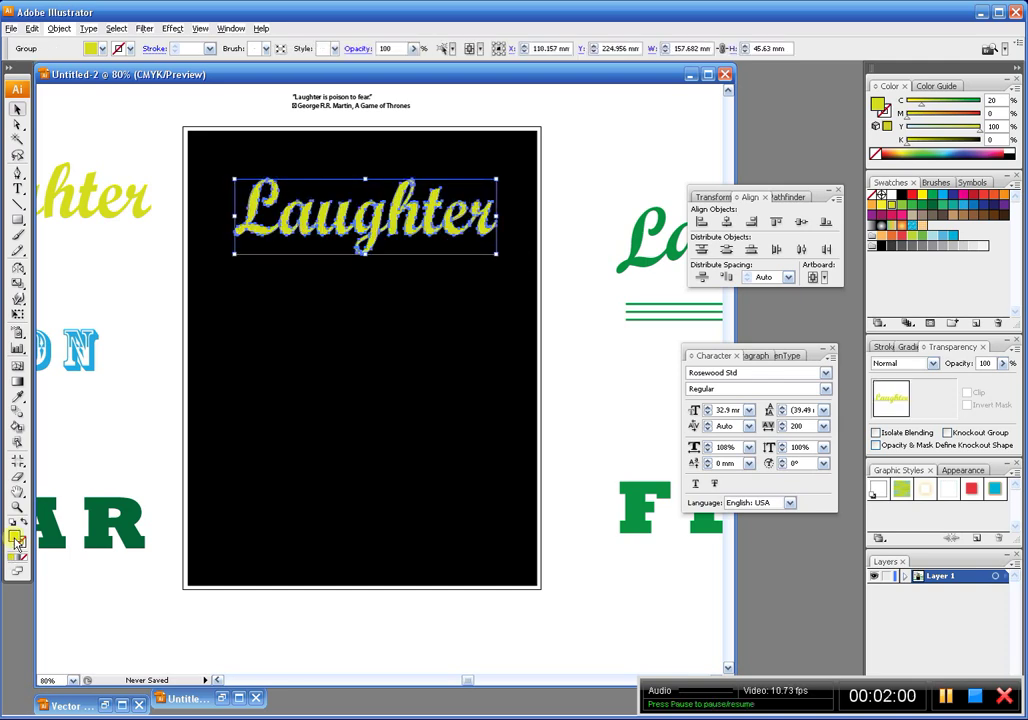
left_click(890, 195)
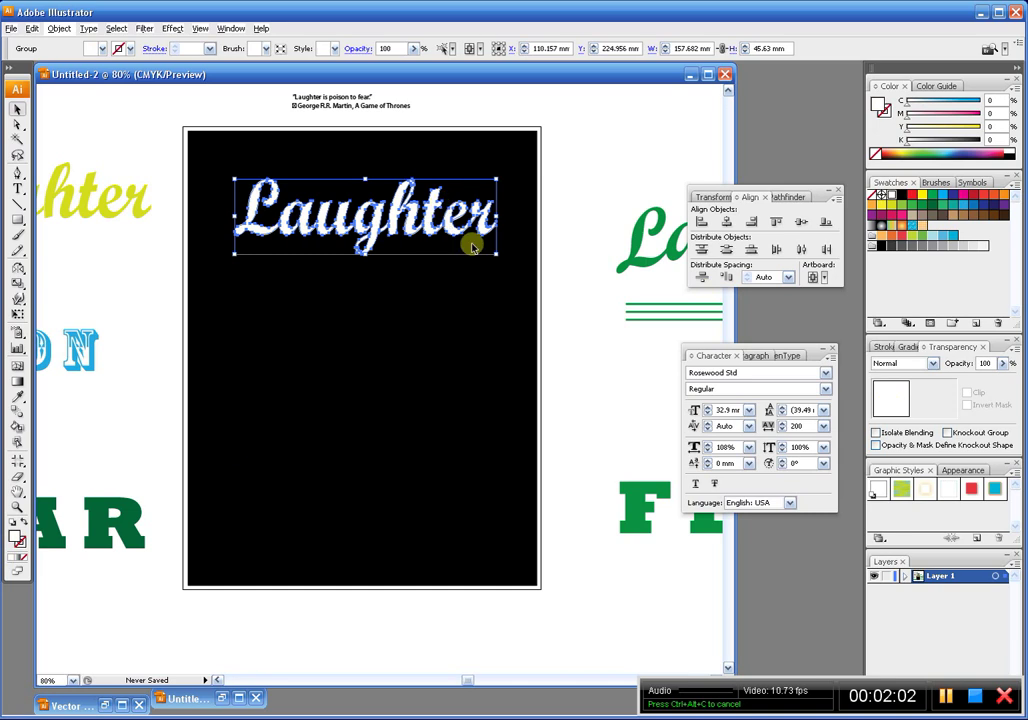
Shear the white "Laughter" lettering vertically so it slants upward to the right, and shift it slightly down on the black rectangle
left_click(17, 291)
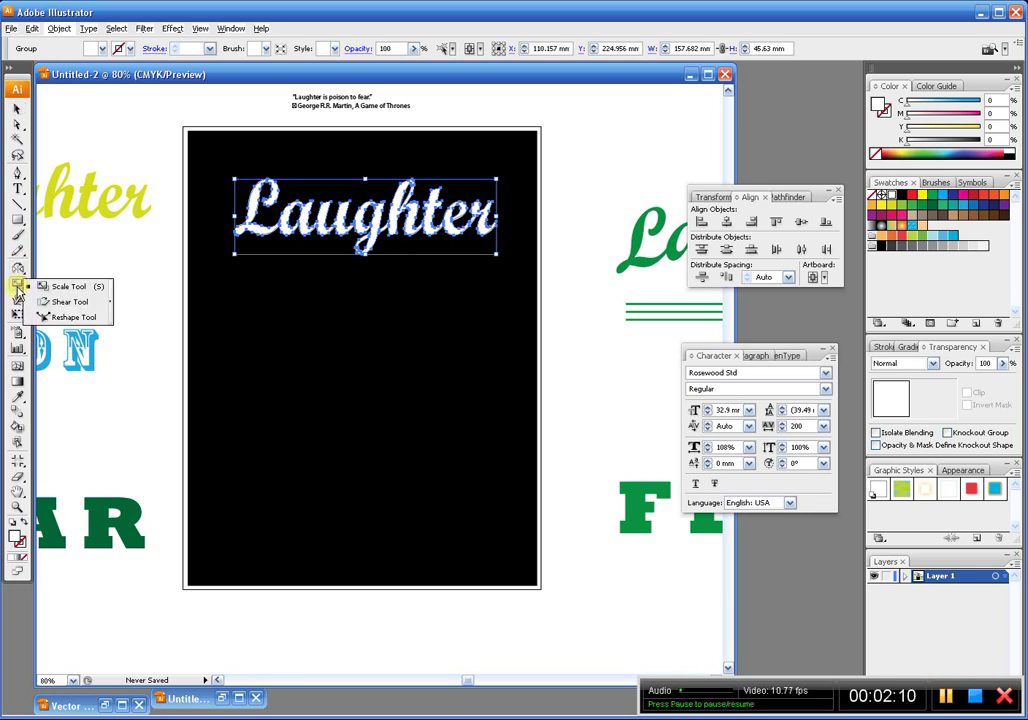
left_click(71, 303)
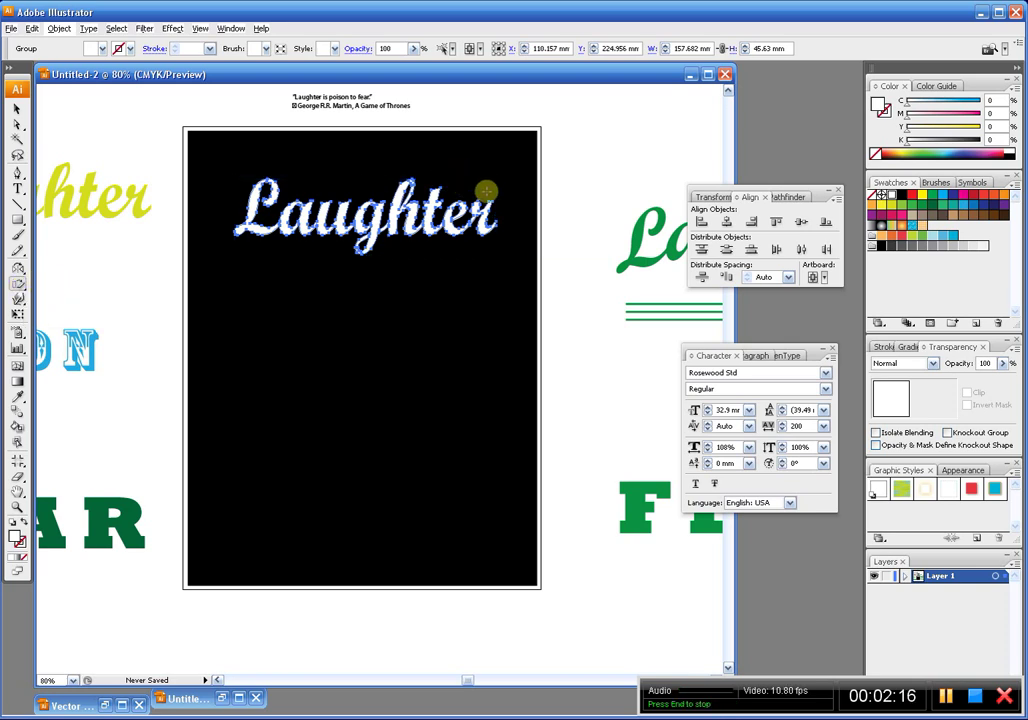
mouse_move(483, 213)
left_mouse_down()
mouse_move(477, 220)
mouse_move(511, 175)
mouse_move(495, 205)
mouse_move(498, 174)
mouse_move(475, 174)
mouse_move(484, 188)
left_mouse_up()
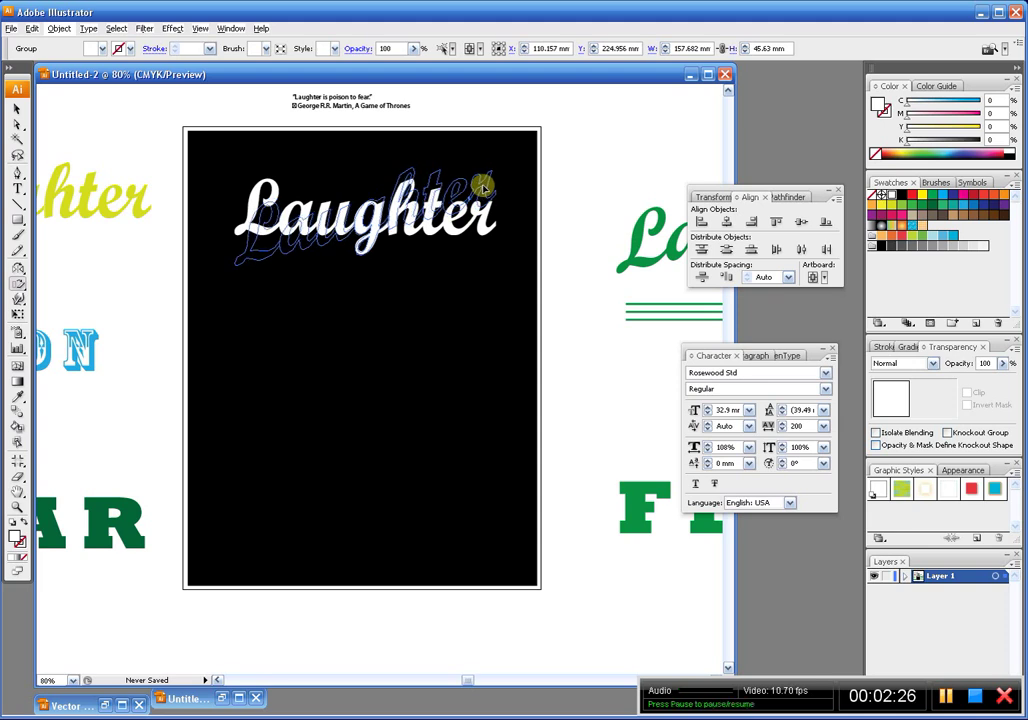
mouse_move(482, 186)
left_mouse_down()
mouse_move(484, 170)
mouse_move(478, 190)
left_mouse_up()
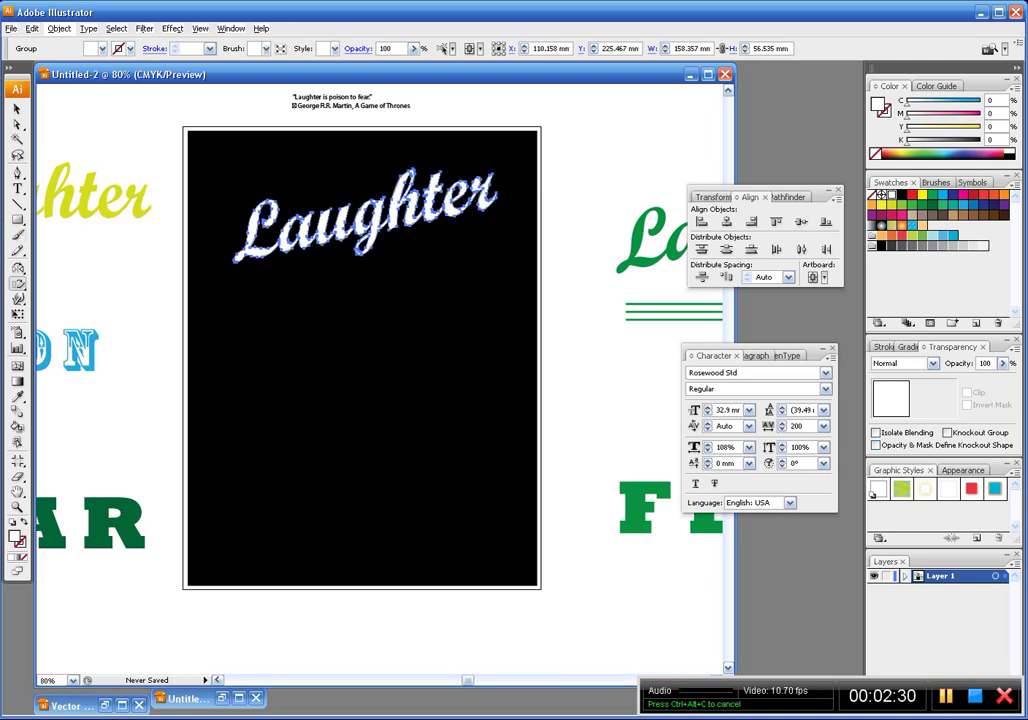
left_click(17, 108)
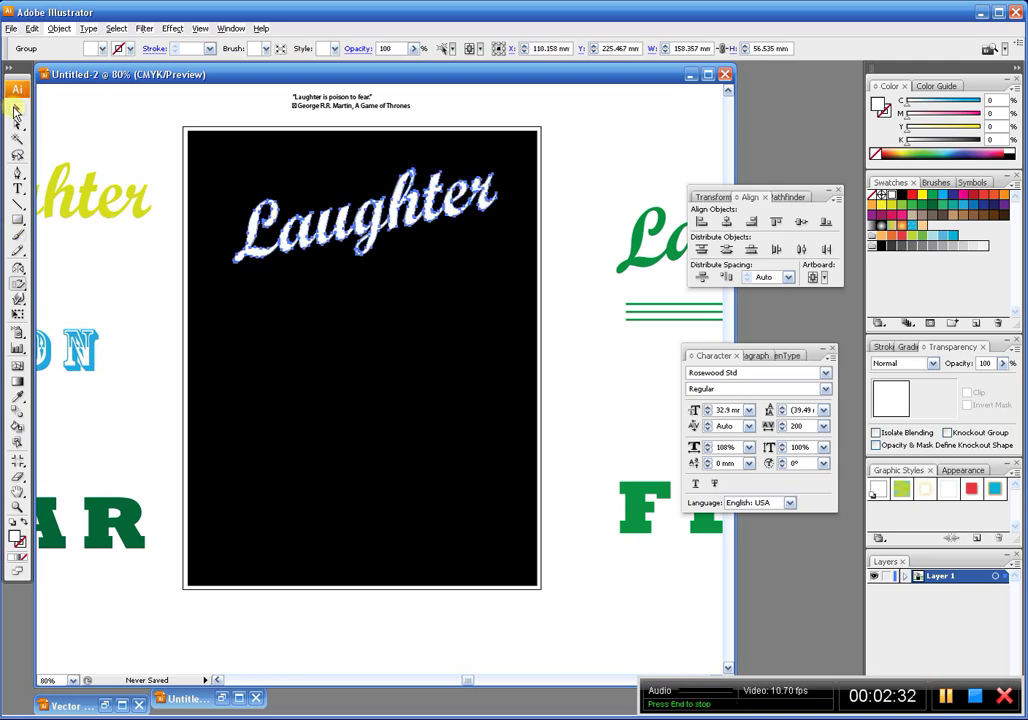
left_click(126, 142)
left_click_drag(434, 229, 411, 290)
left_click(413, 287)
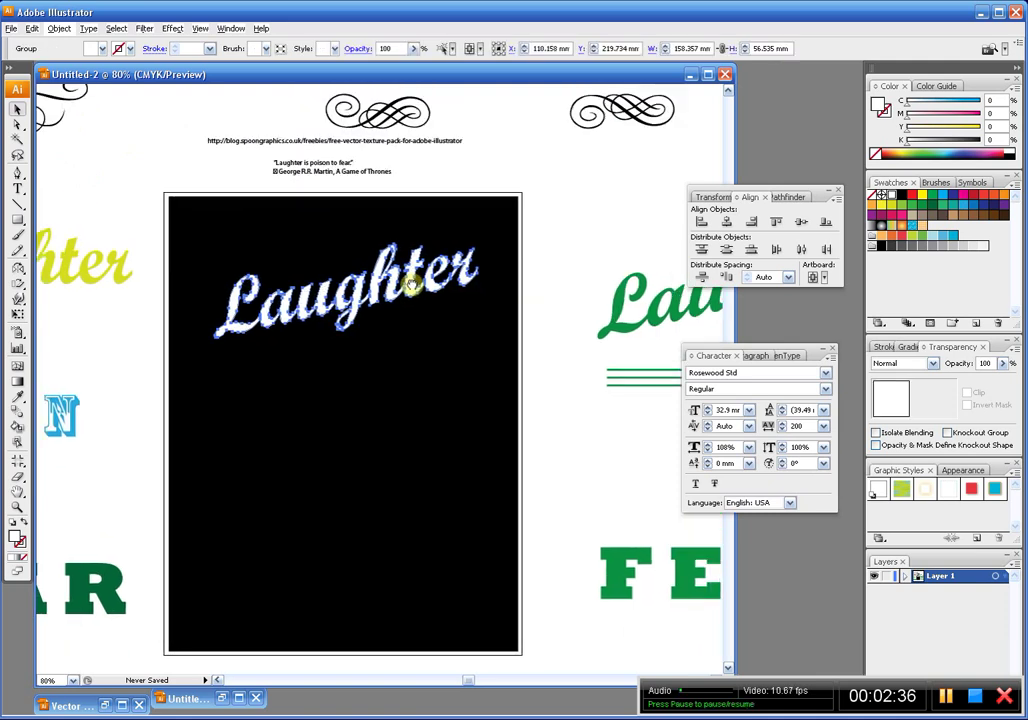
Examine the swirl ornaments around the artboard and the two rows of flourishes above the quote
left_click(252, 192)
left_click_drag(252, 192, 417, 283)
left_click(211, 223)
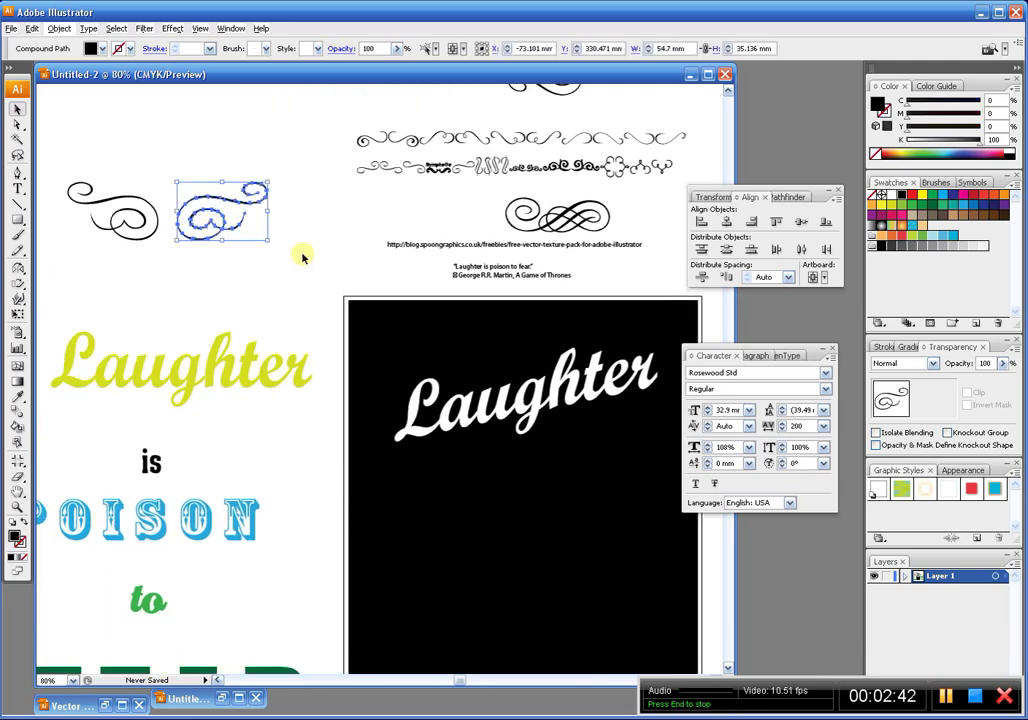
left_click(310, 235)
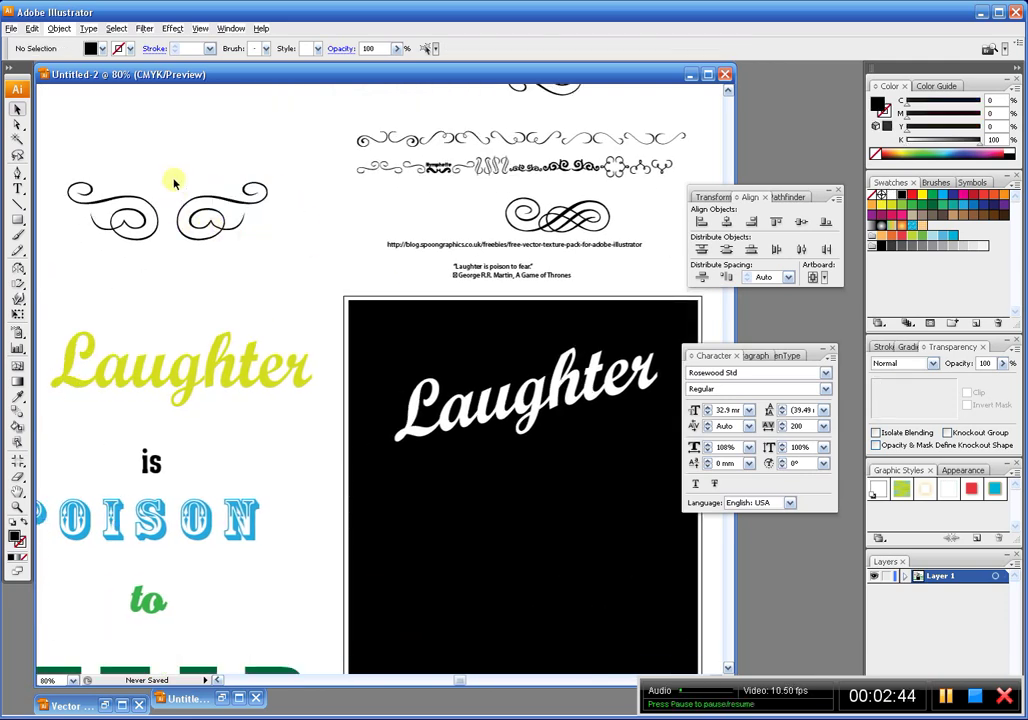
left_click_drag(261, 172, 167, 235)
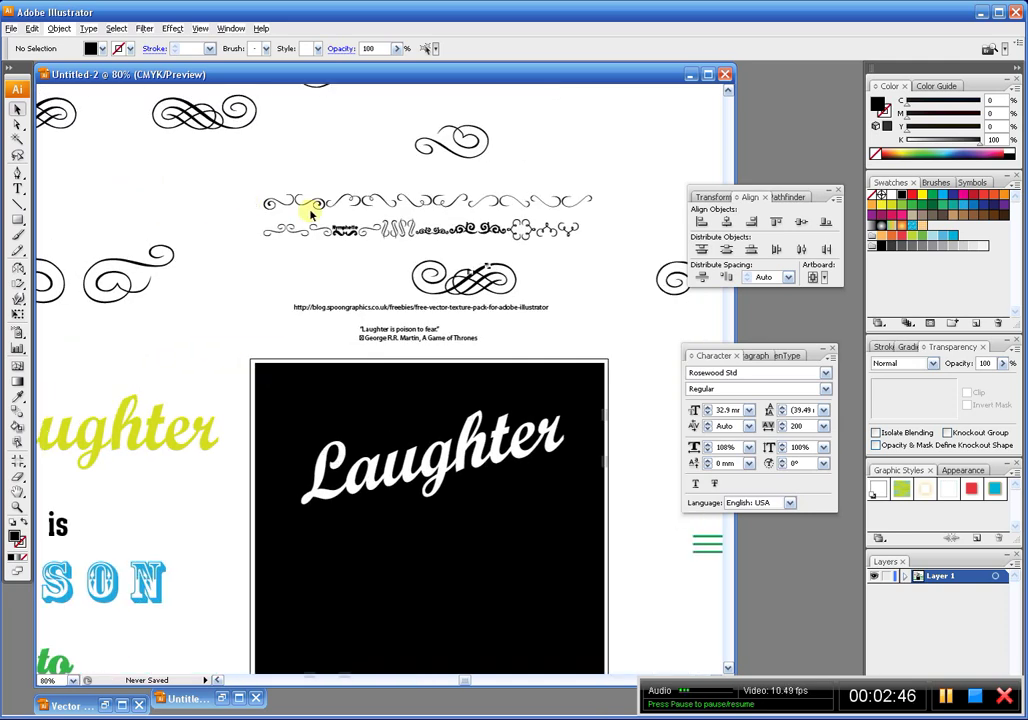
key("z")
left_click_drag(245, 183, 606, 266)
left_click_drag(478, 321, 404, 248)
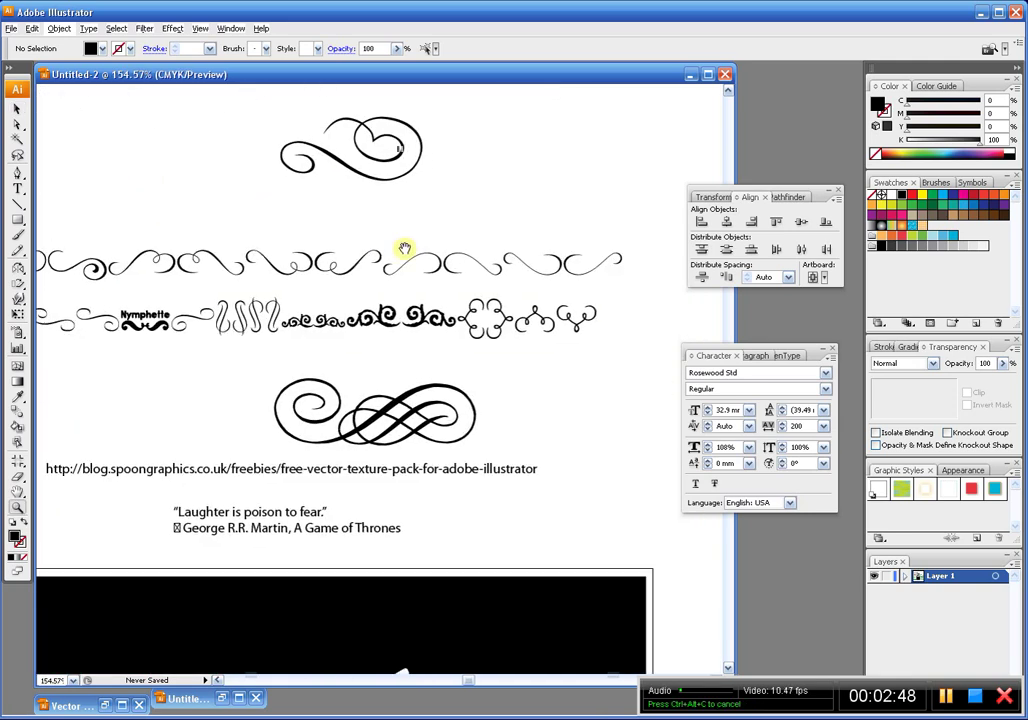
key("v")
left_click(420, 316)
left_click_drag(388, 314, 490, 253)
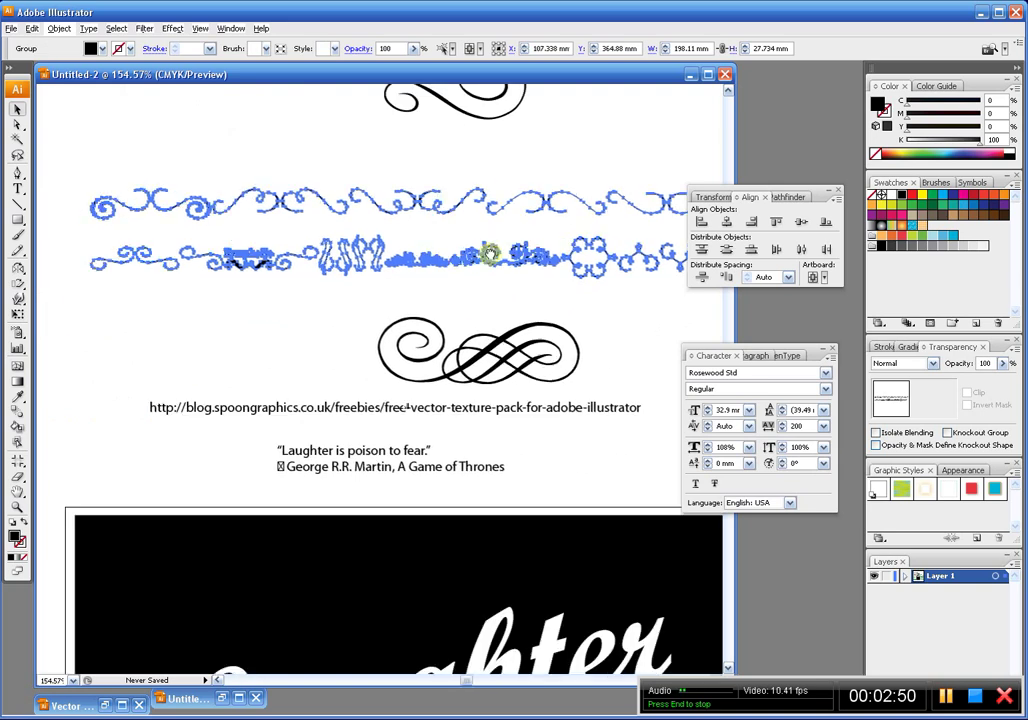
left_click(257, 344)
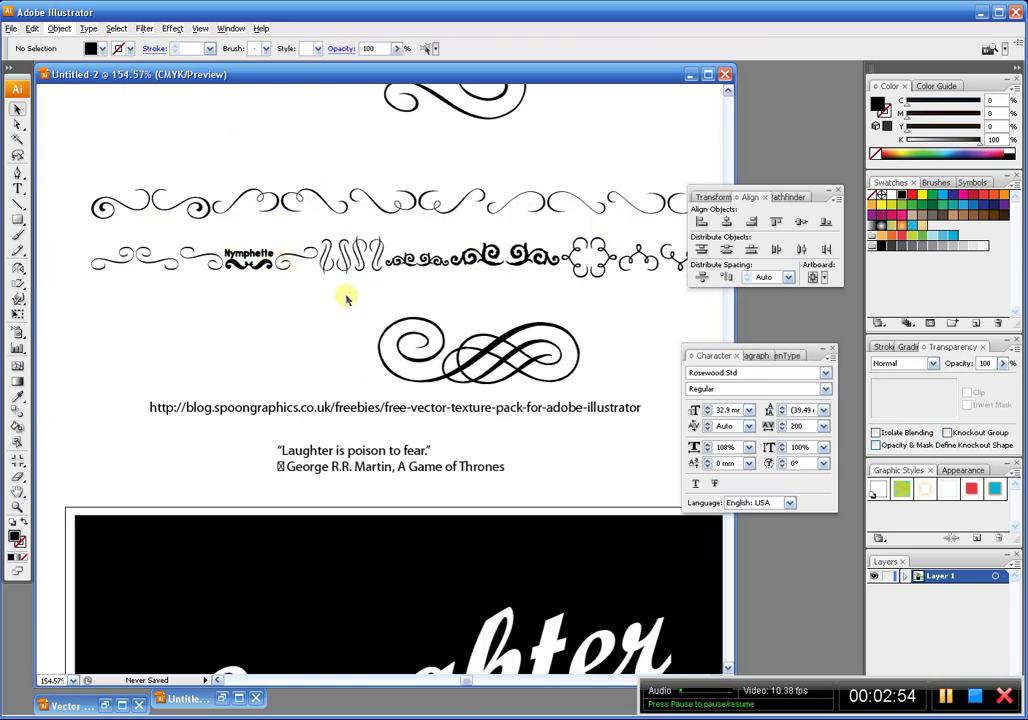
left_click_drag(349, 294, 296, 290)
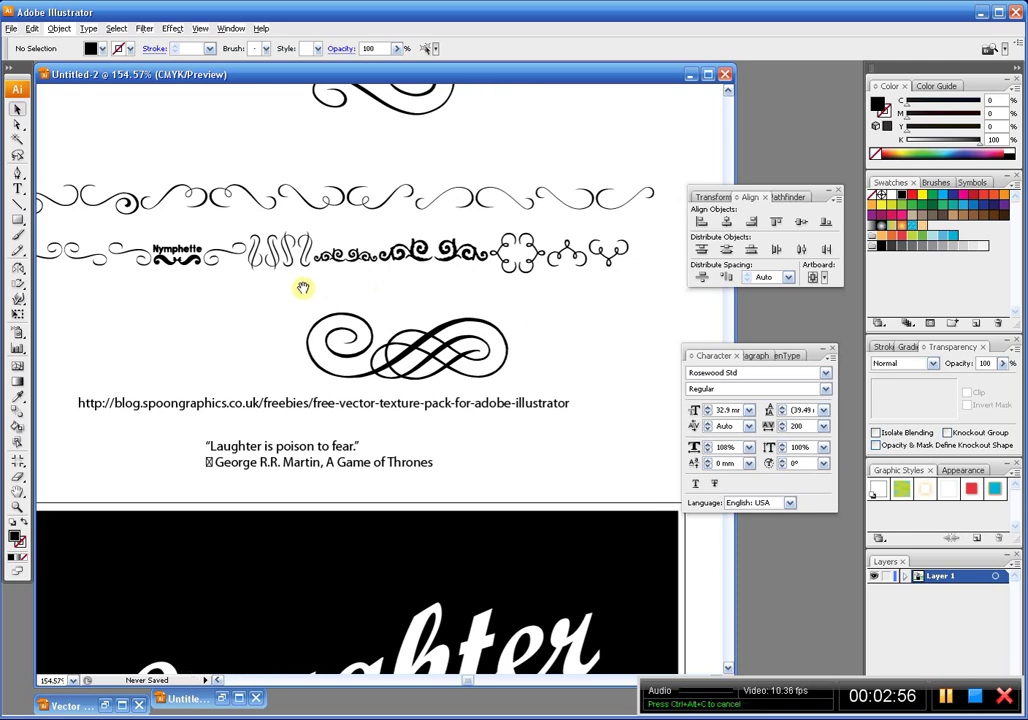
left_click_drag(229, 280, 333, 319)
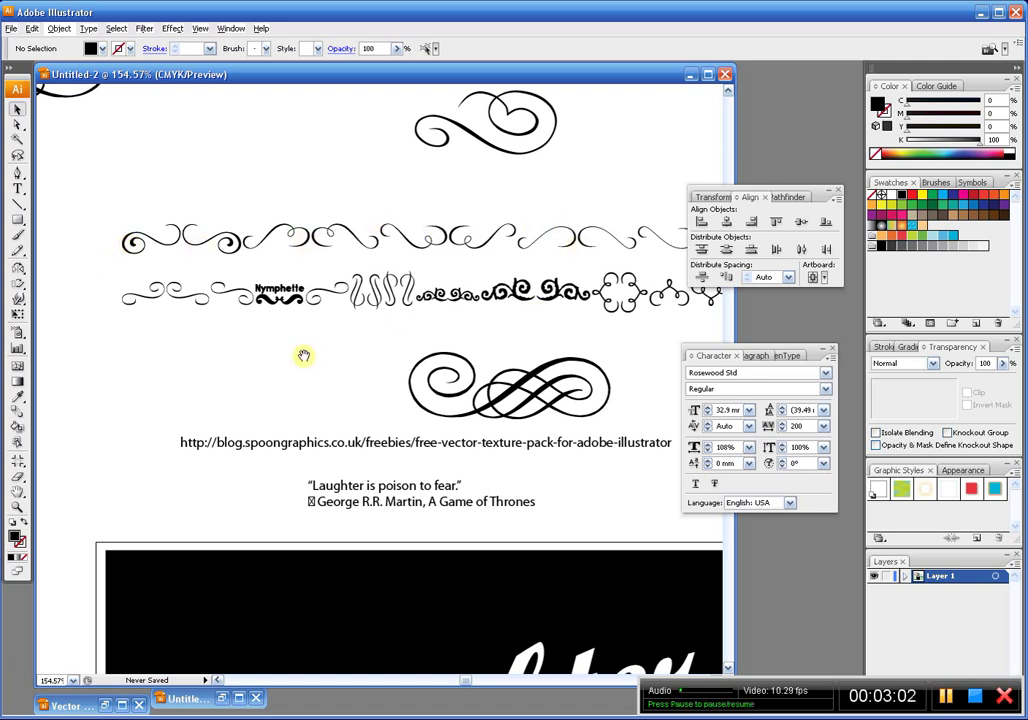
Move the black swirl from above the yellow "Laughter" onto the black rectangle below the white "Laughter" and fill it with white
left_click_drag(305, 356, 436, 241)
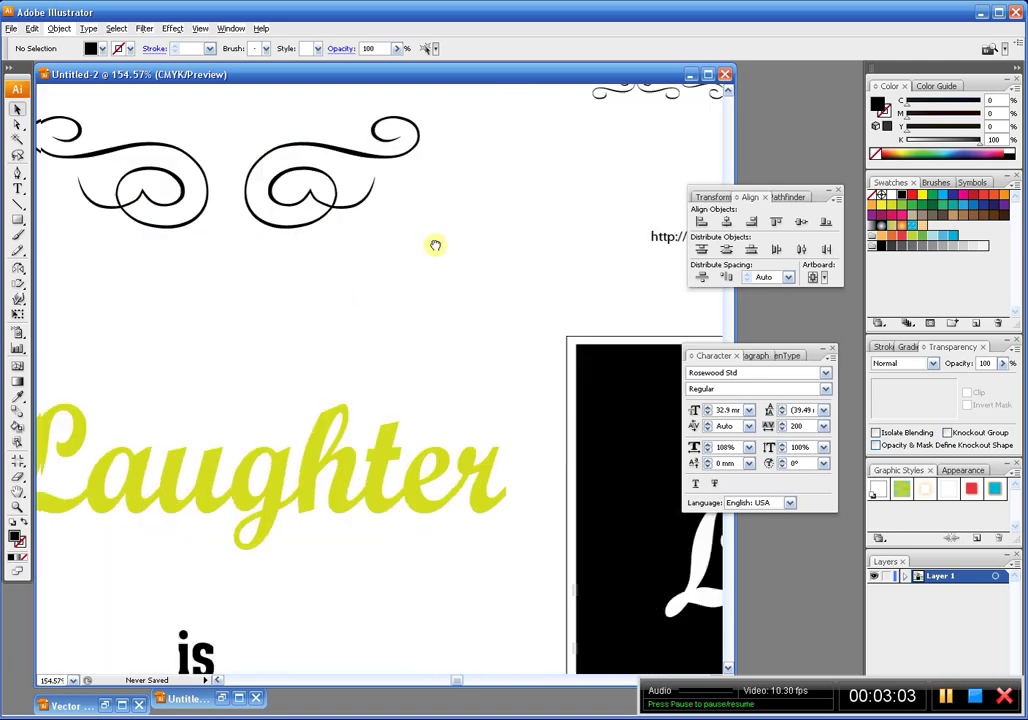
left_click(197, 226)
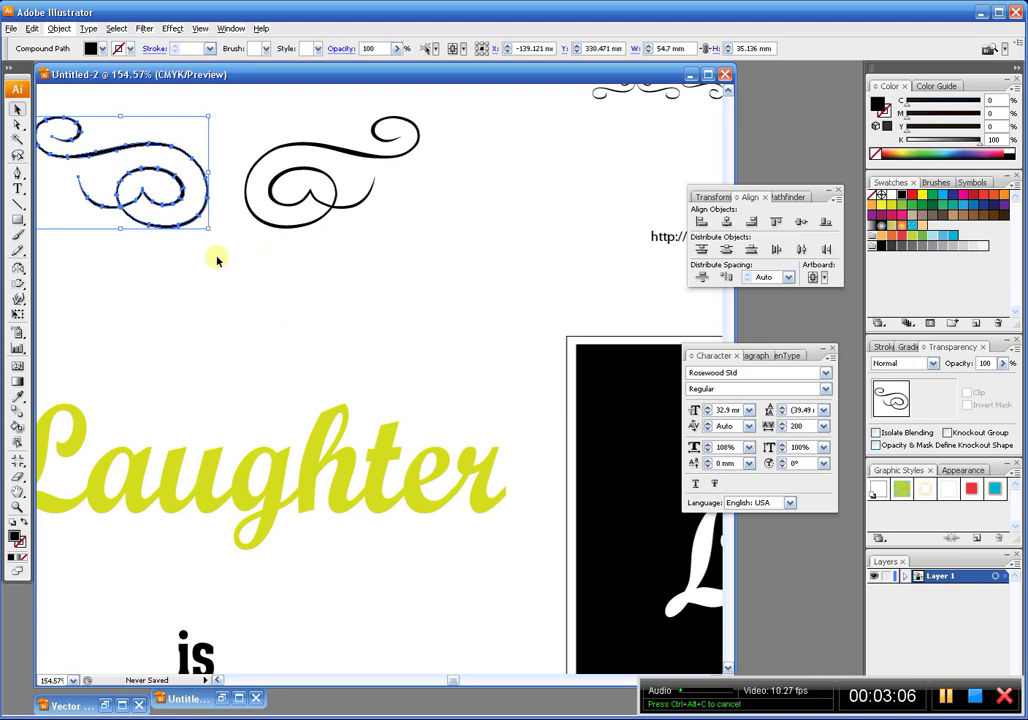
key("ctrl+minus")
key("ctrl+minus")
key("ctrl+minus")
key("ctrl+minus")
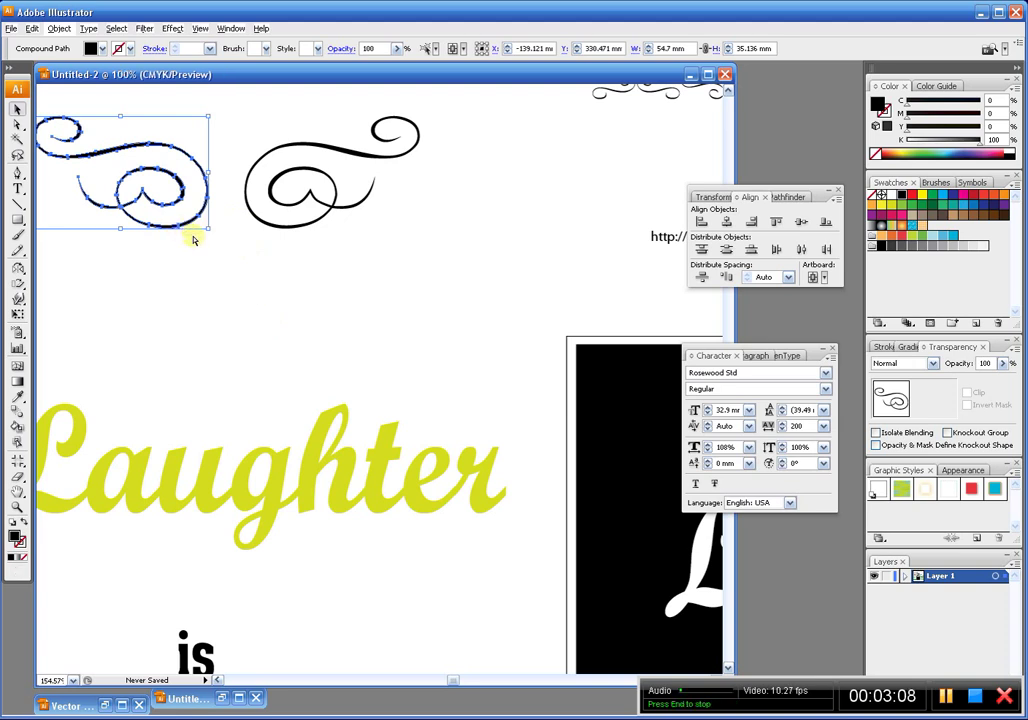
left_click_drag(285, 318, 543, 402)
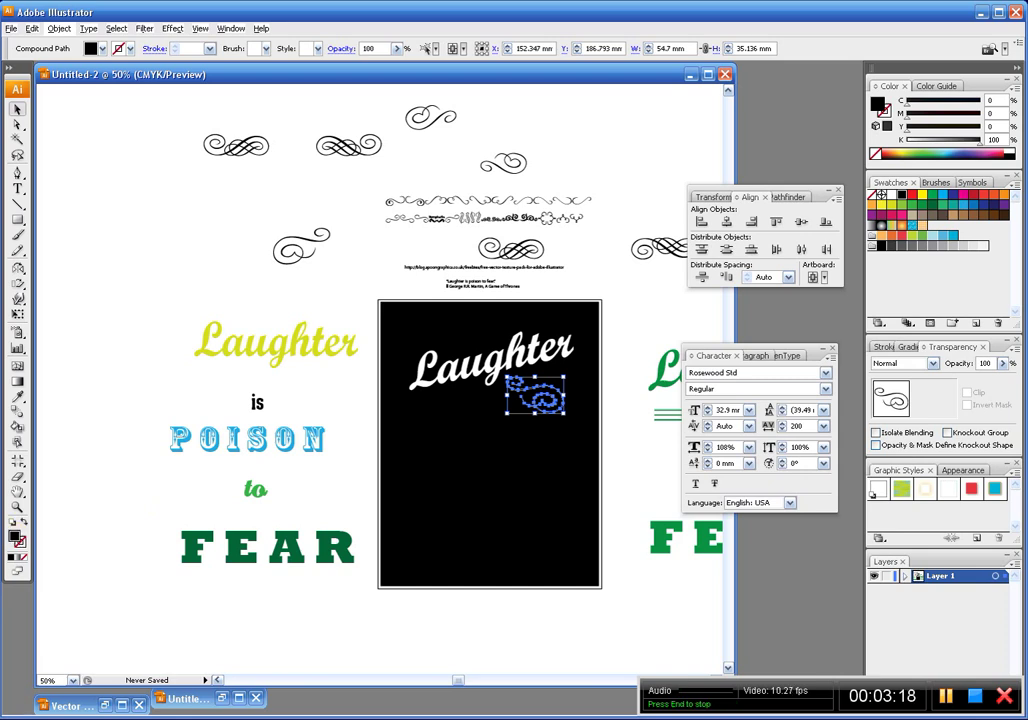
left_click(884, 194)
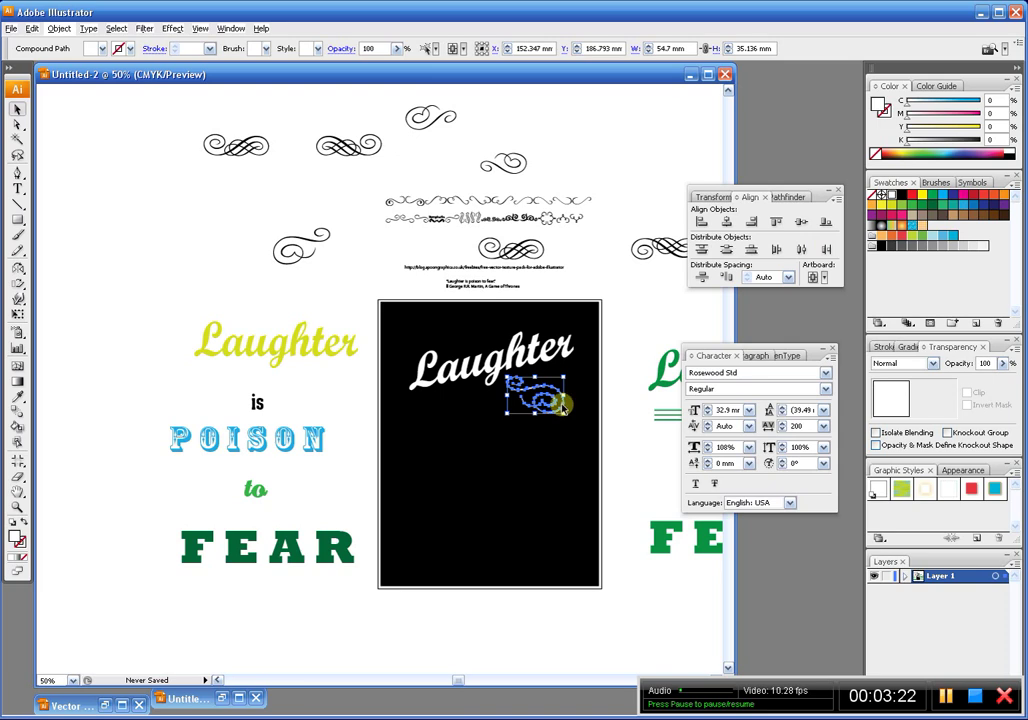
left_click(447, 461)
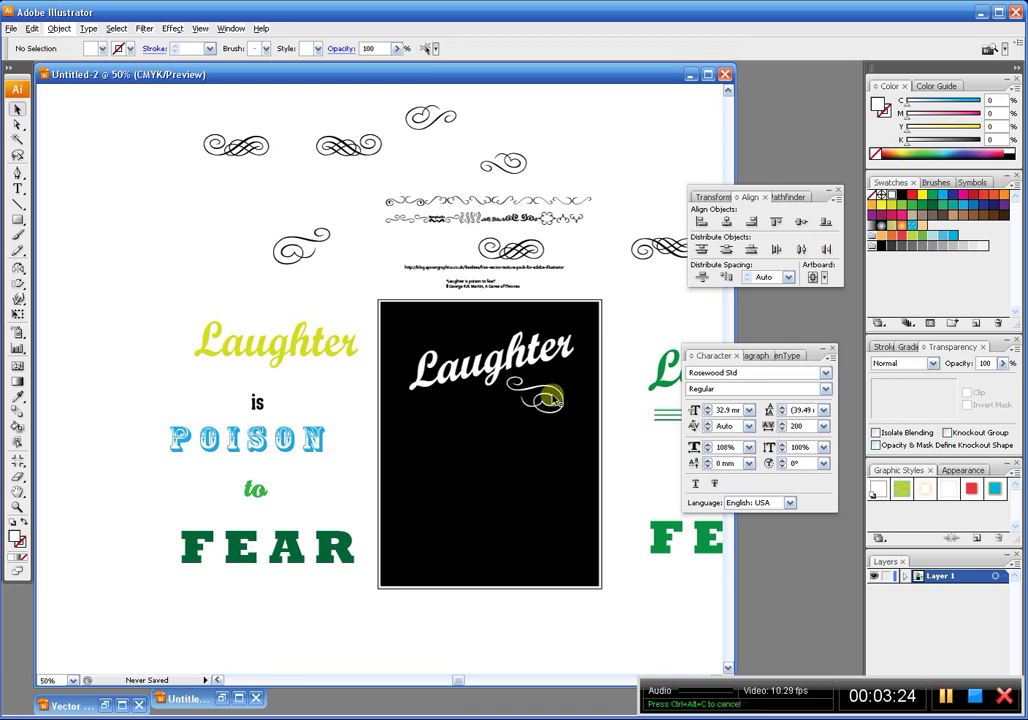
Rotate the white swirl counterclockwise and move it up so it sits snugly beneath the end of the slanted "Laughter"
key("ctrl+space")
left_click_drag(360, 257, 606, 475)
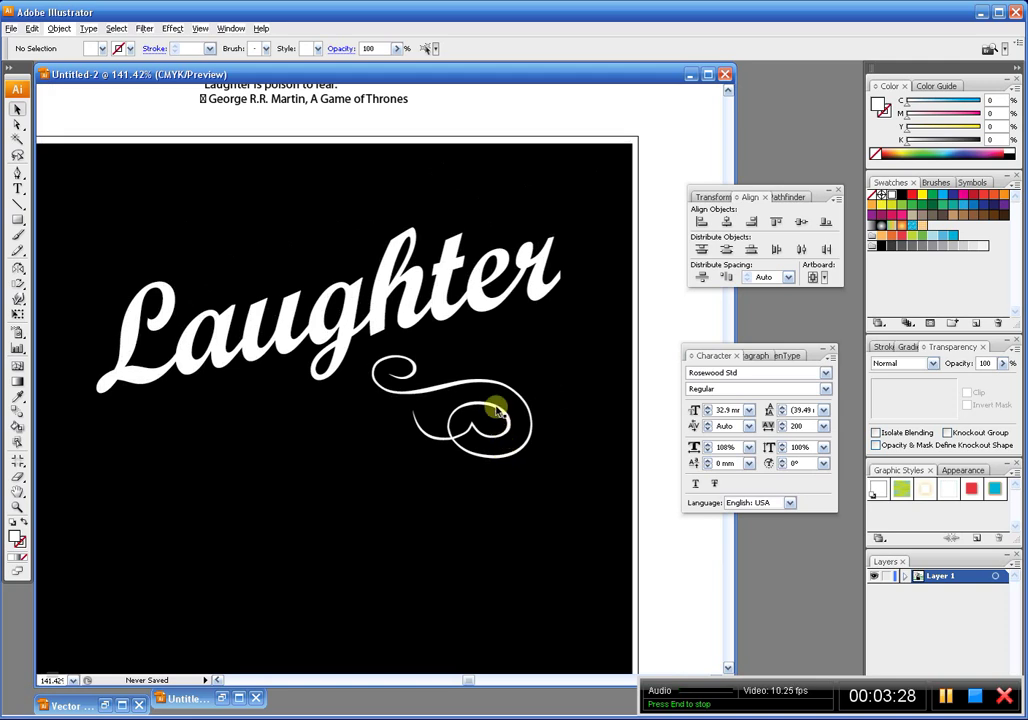
left_click(496, 412)
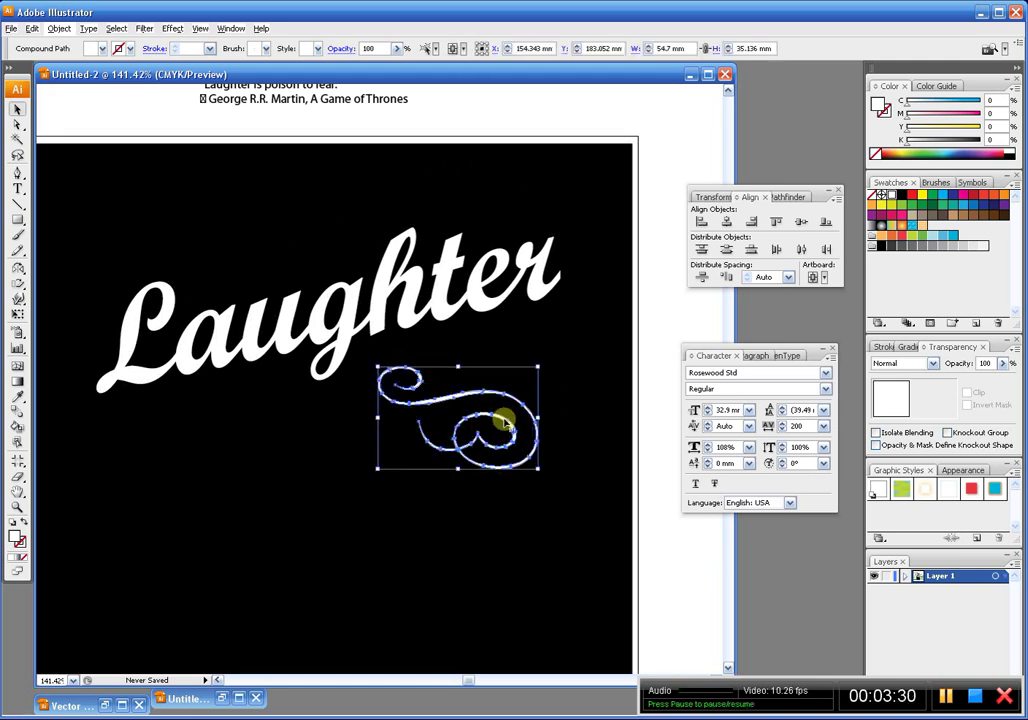
key("r")
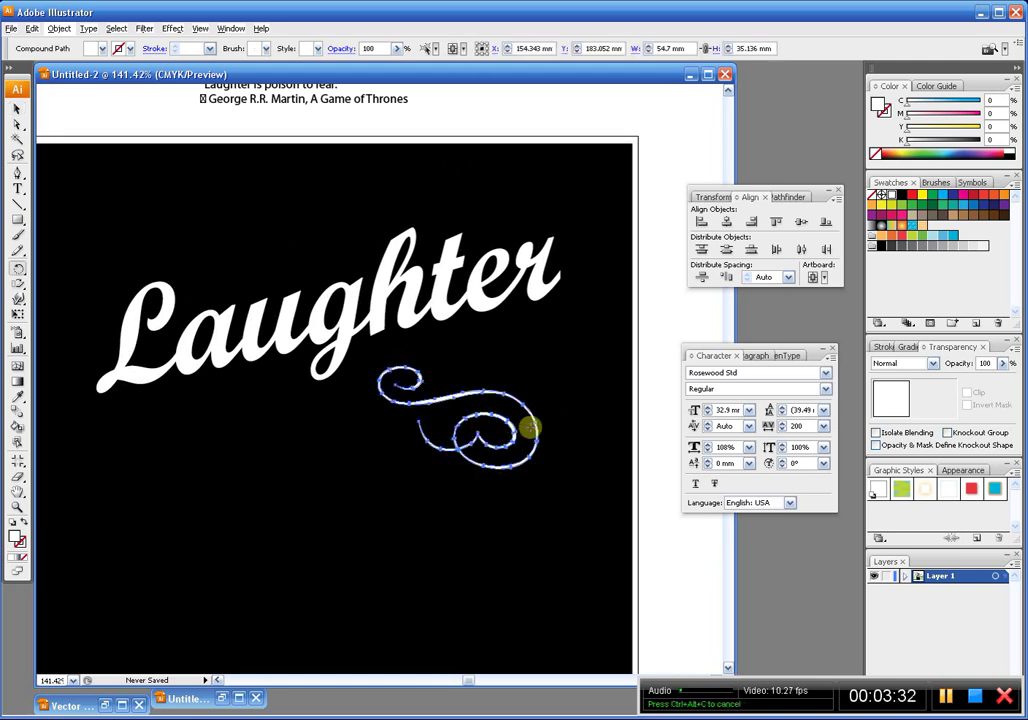
left_click_drag(537, 424, 545, 388)
key("v")
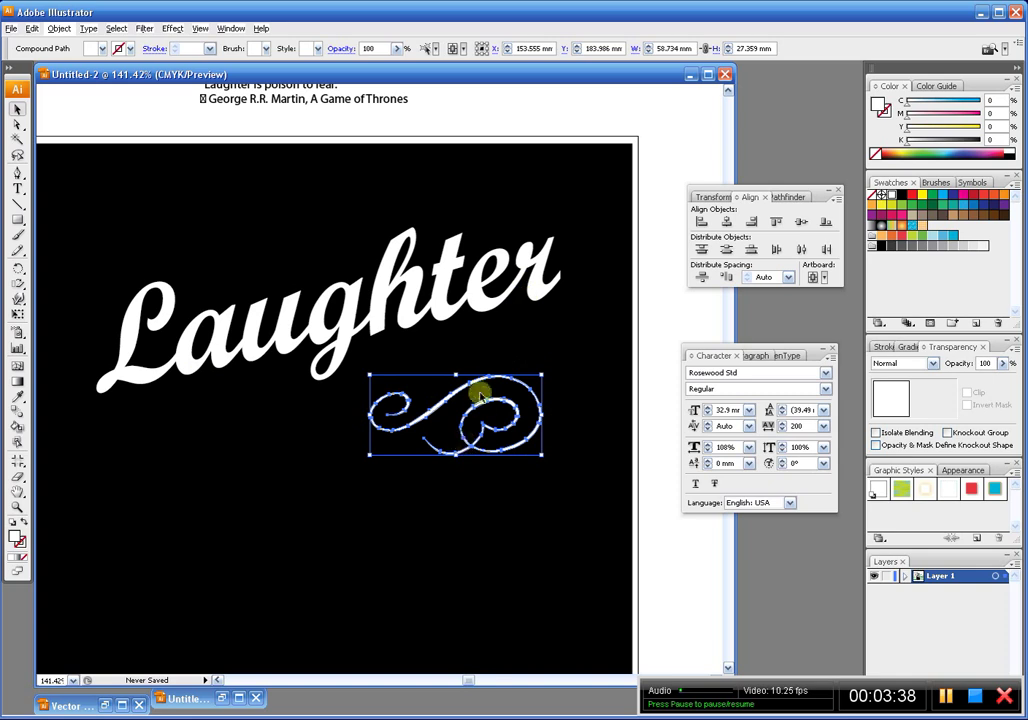
left_click_drag(489, 378, 503, 340)
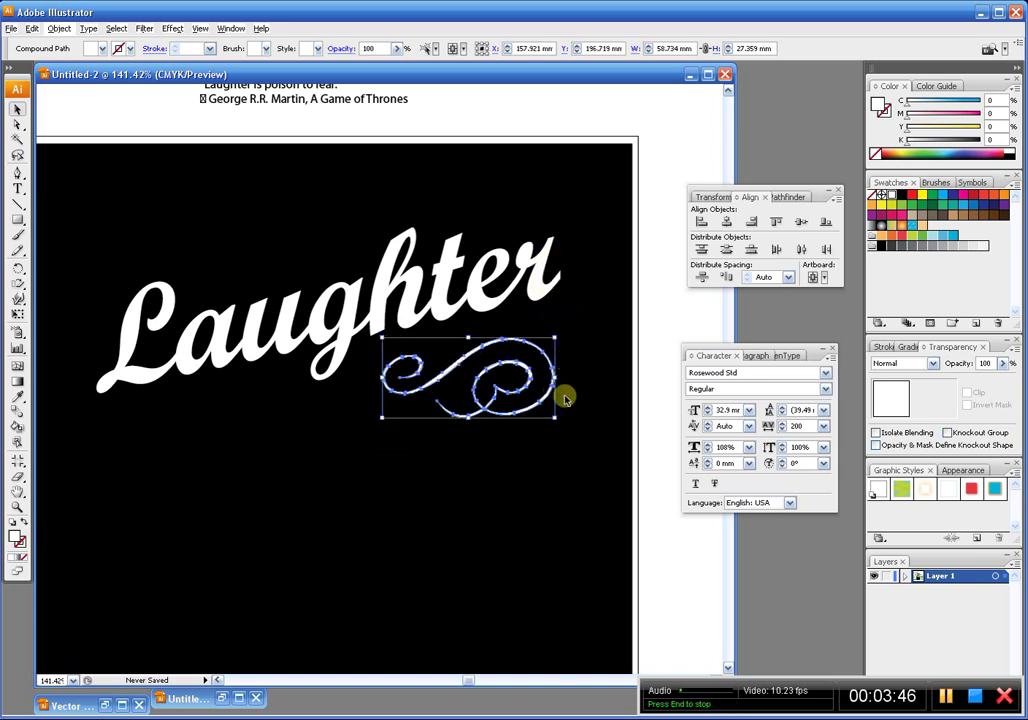
left_click_drag(390, 381, 347, 427)
left_click(360, 386)
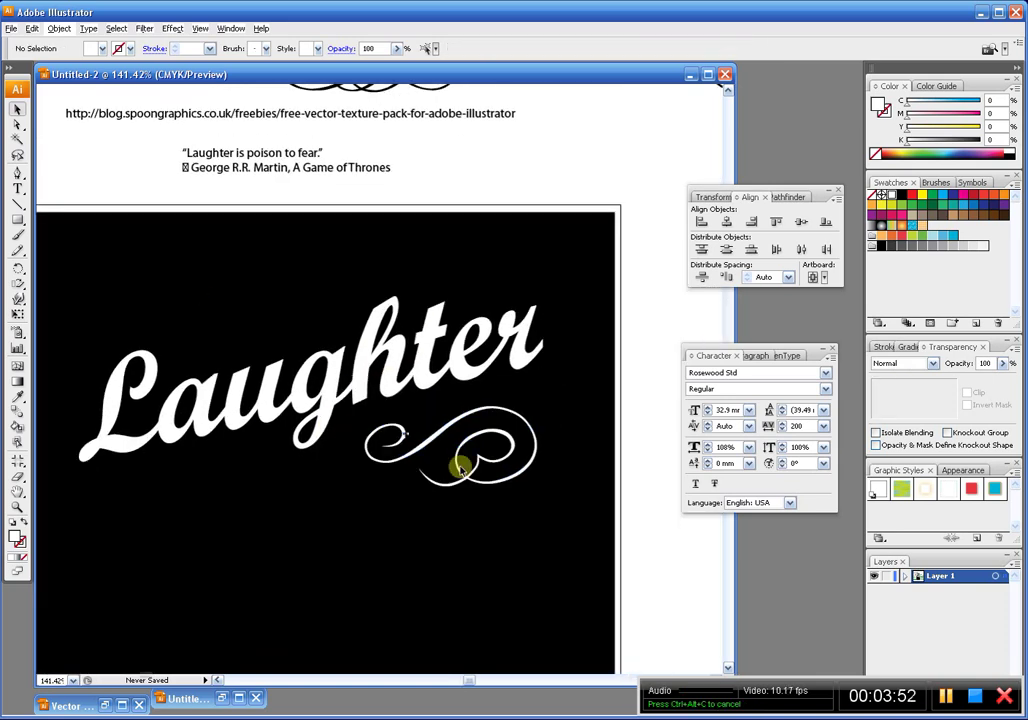
Bring the mirrored copy of the swirl to the black rectangle's upper-left corner and fill it with white
left_click_drag(256, 340, 473, 376)
left_click_drag(374, 291, 368, 325)
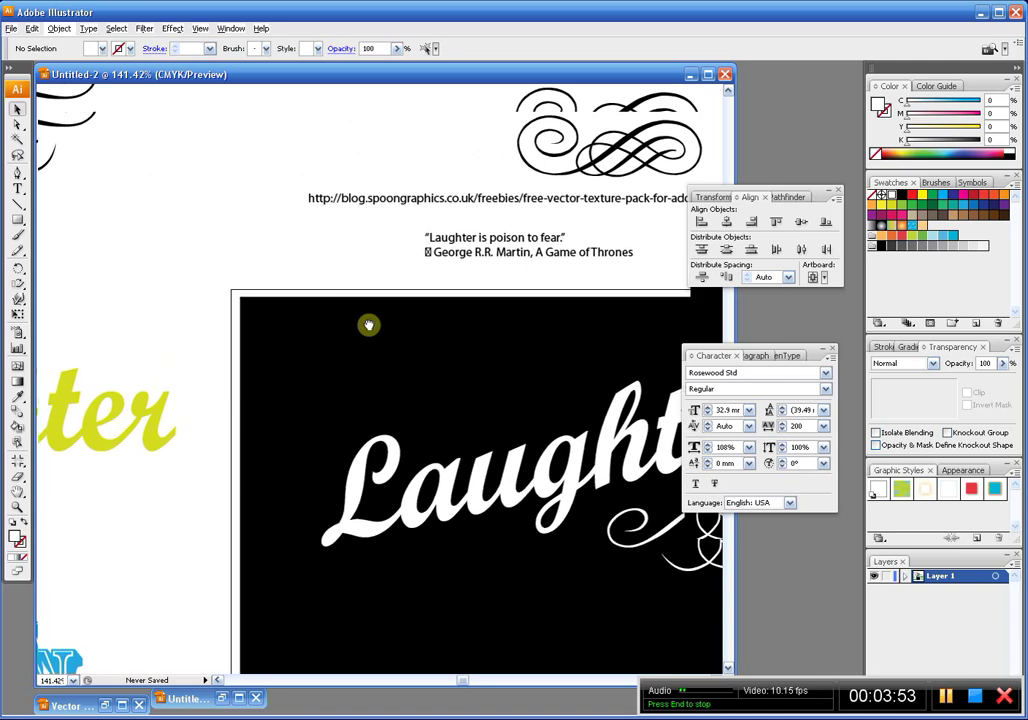
left_click_drag(83, 86, 431, 438)
left_click(202, 259)
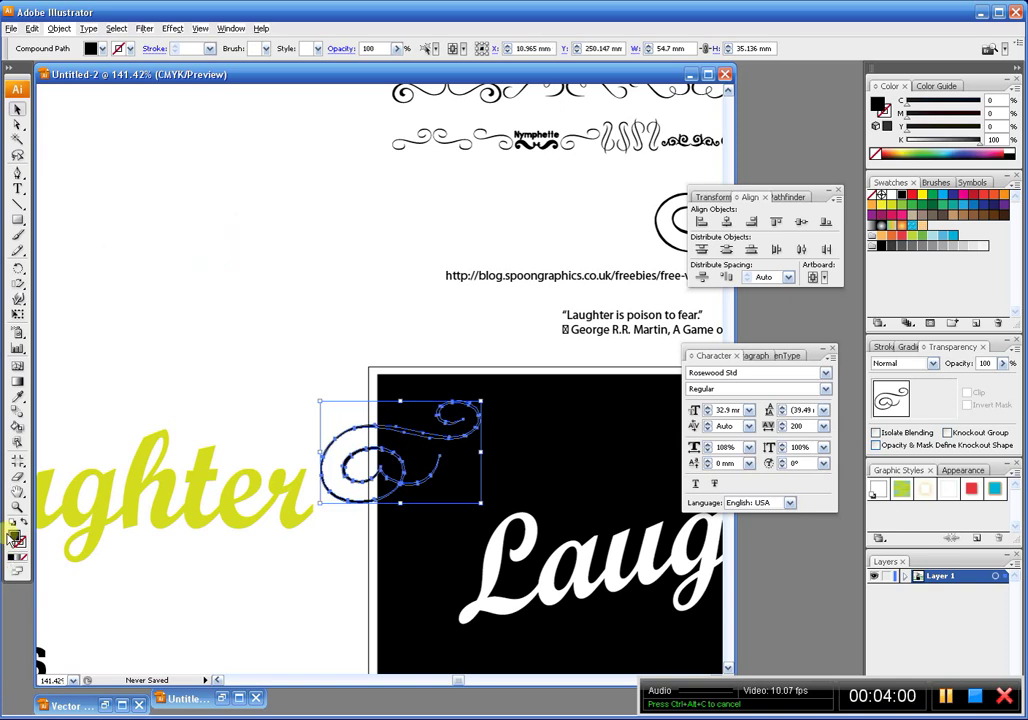
left_click(891, 195)
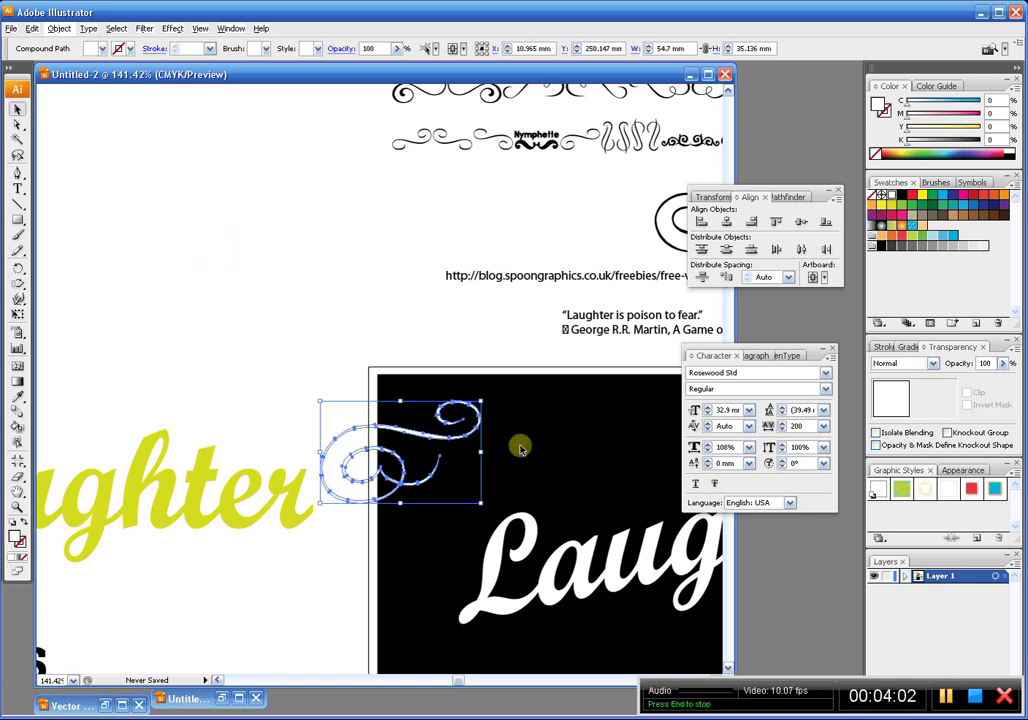
Place the mirrored white swirl above the start of "Laughter" and rotate it clockwise to suit the slanted lettering
left_click_drag(443, 420, 351, 319)
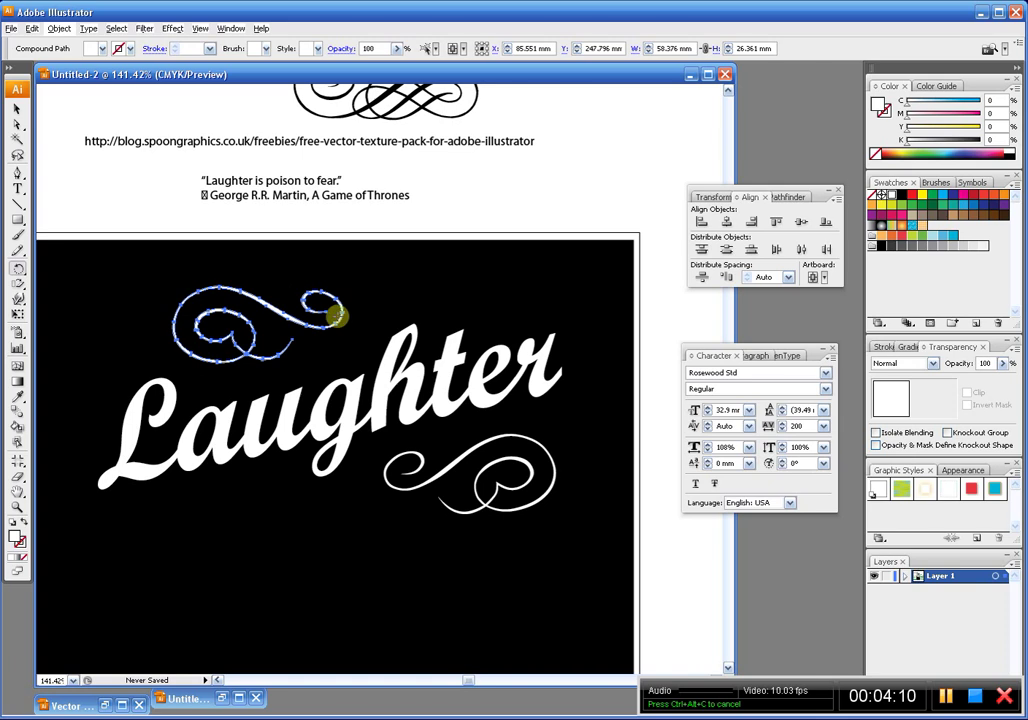
key("v")
left_click_drag(280, 317, 239, 276)
left_click_drag(451, 394, 449, 334)
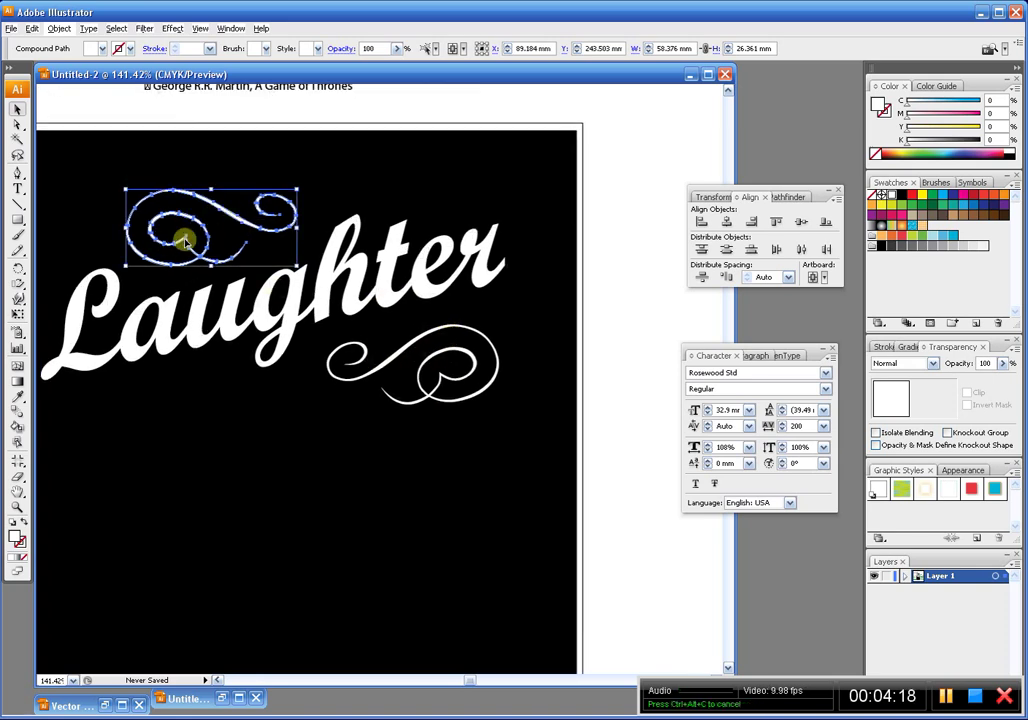
left_click_drag(176, 243, 172, 242)
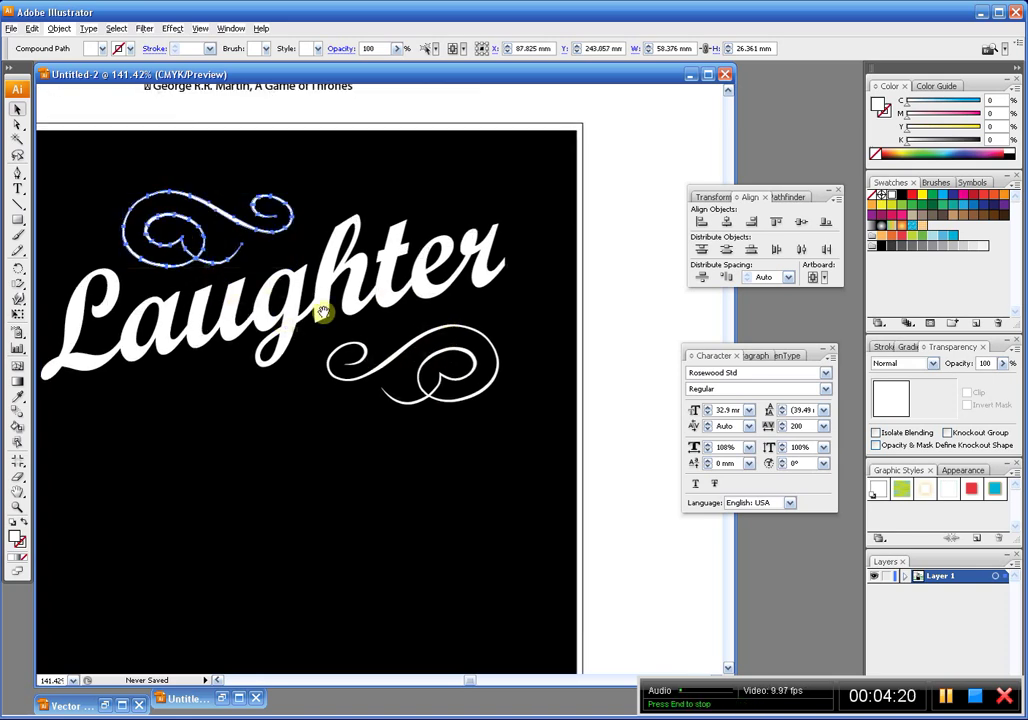
scroll(357, 255, "down", 3)
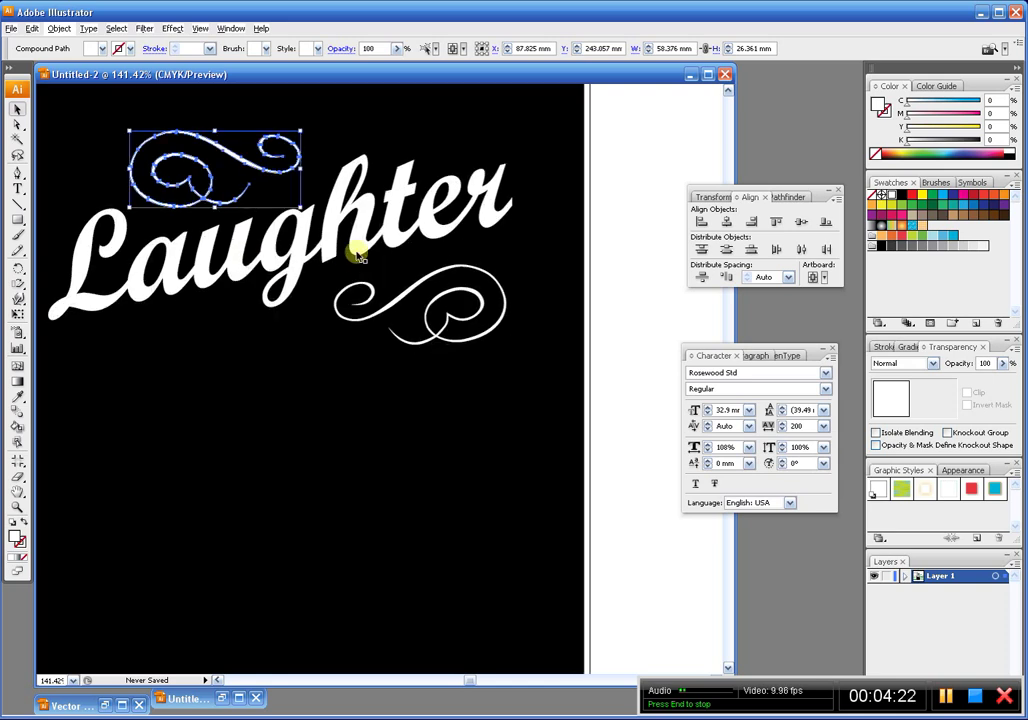
left_click(562, 269)
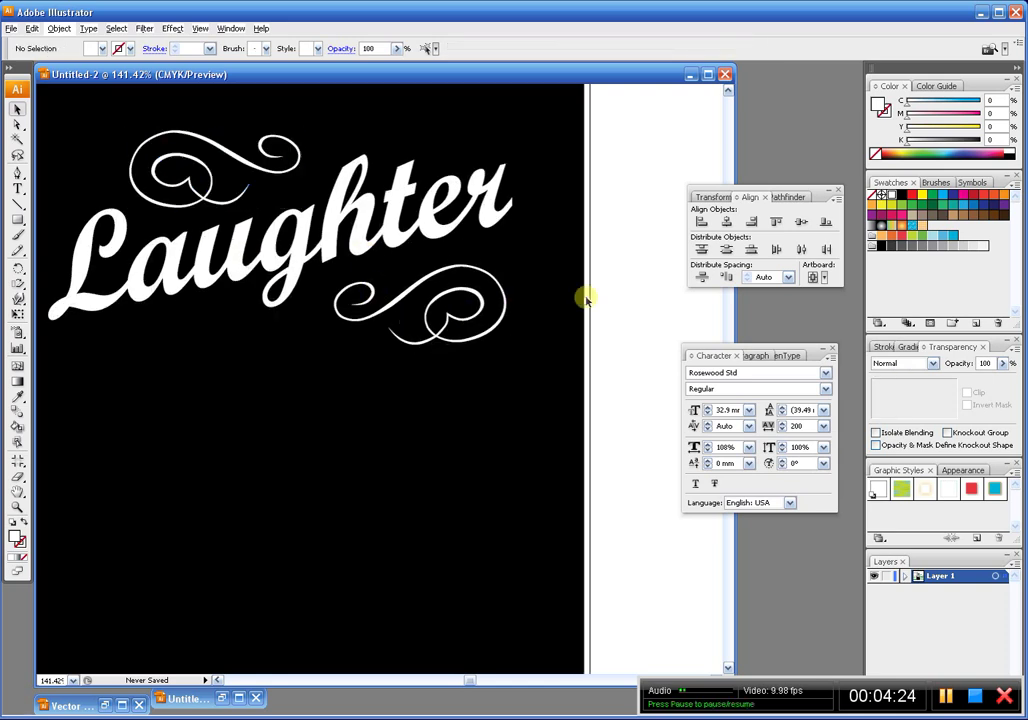
left_click_drag(532, 302, 568, 323)
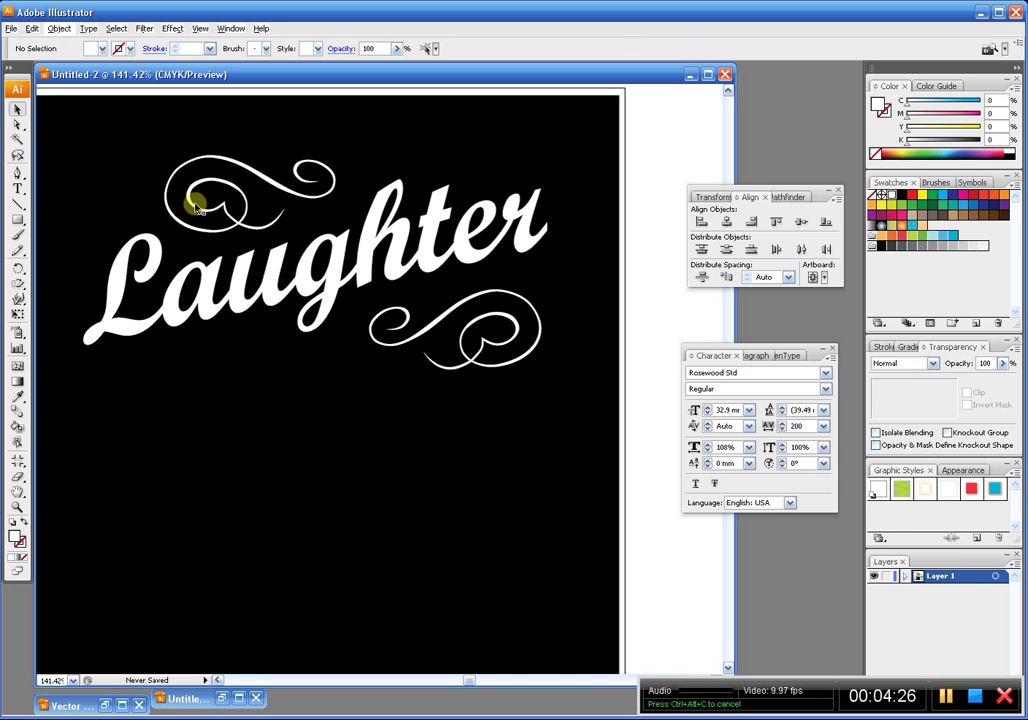
Shift the upper swirl further up and to the left above the "L" of "Laughter"
left_click(194, 204)
left_click(192, 203)
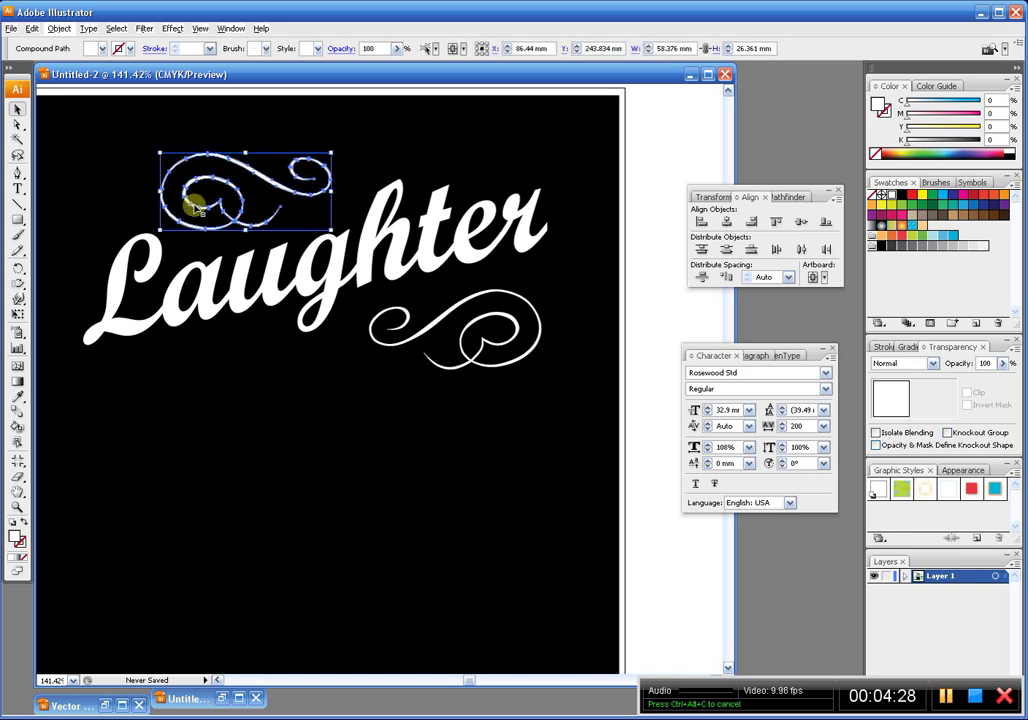
left_click_drag(220, 205, 188, 186)
left_click_drag(267, 234, 185, 207)
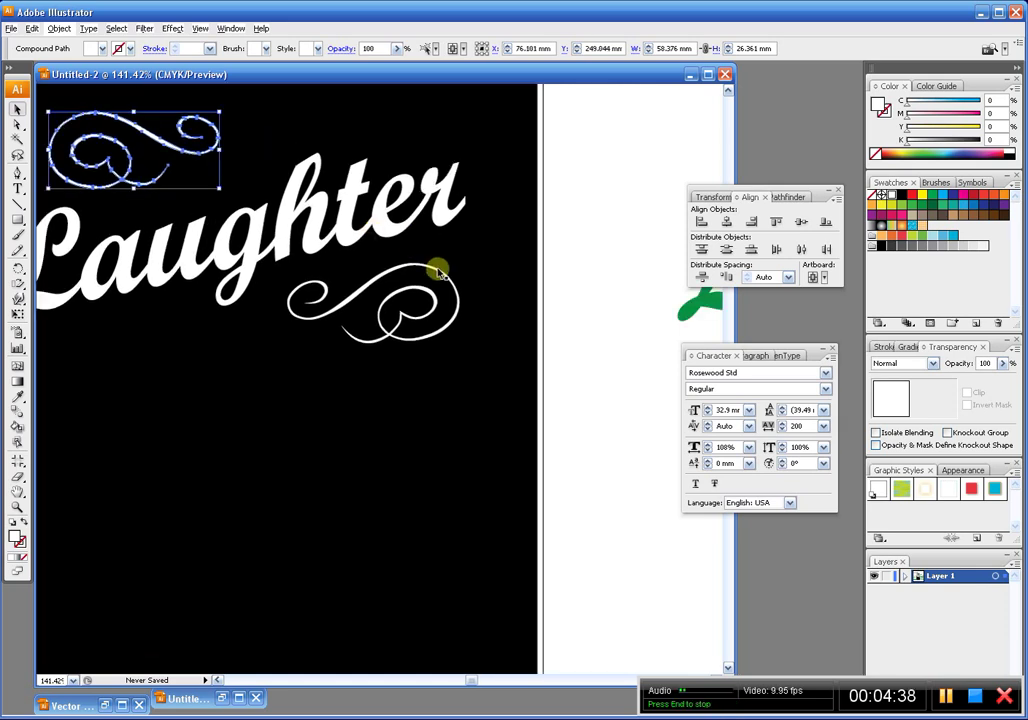
Group the upper and lower white swirls around the "Laughter" lettering
left_click(437, 271, "shift")
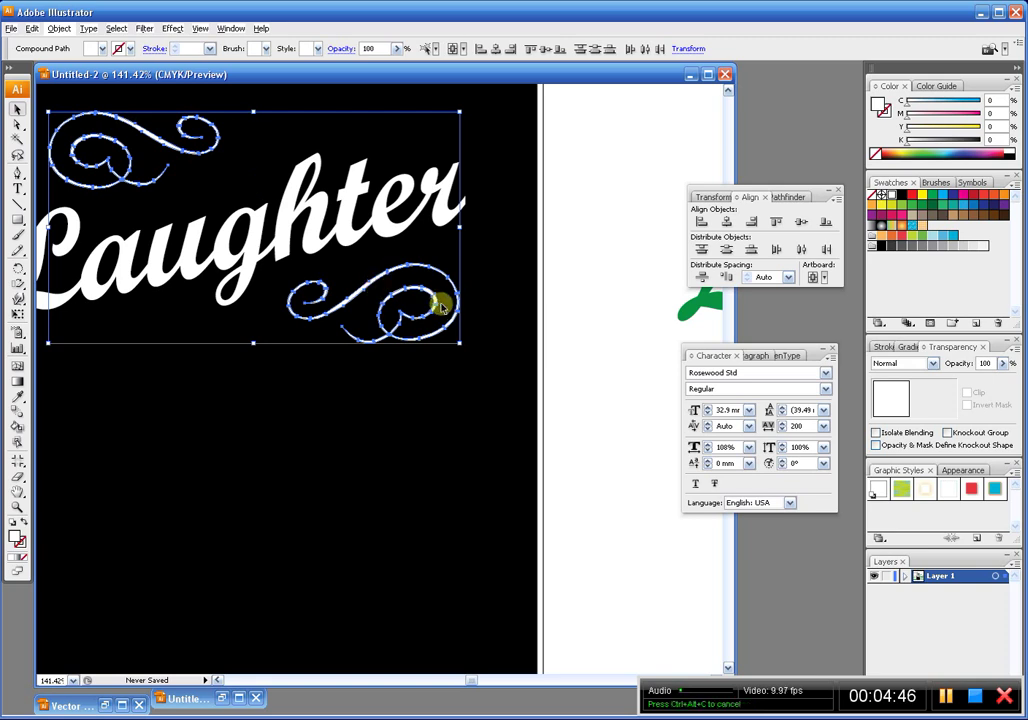
key("ctrl+g")
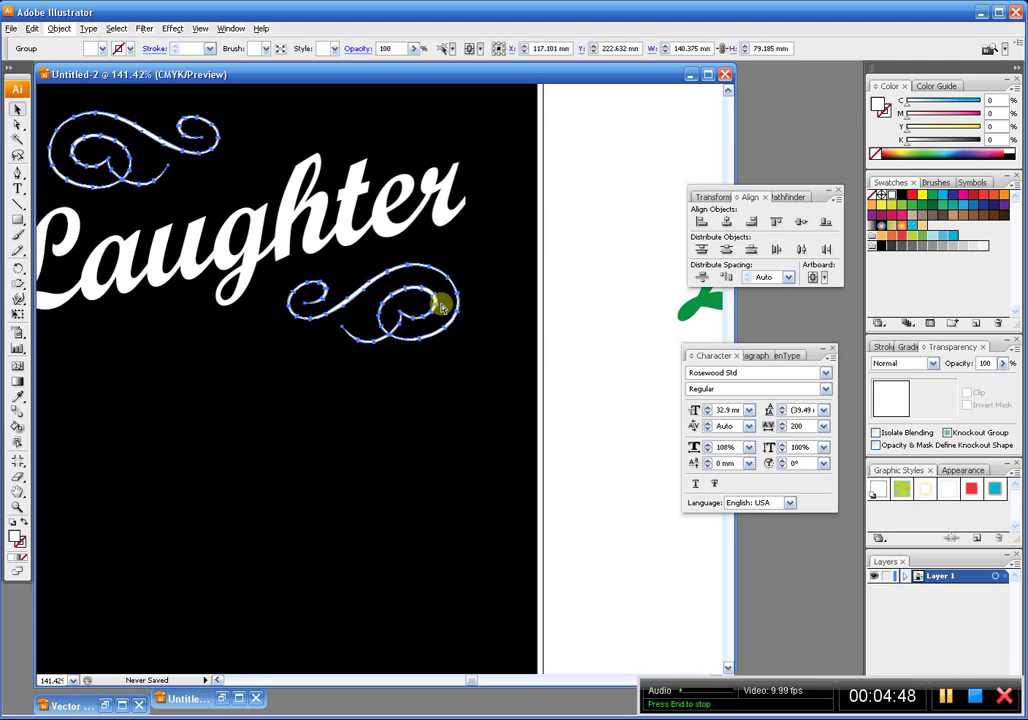
left_click_drag(259, 266, 363, 321)
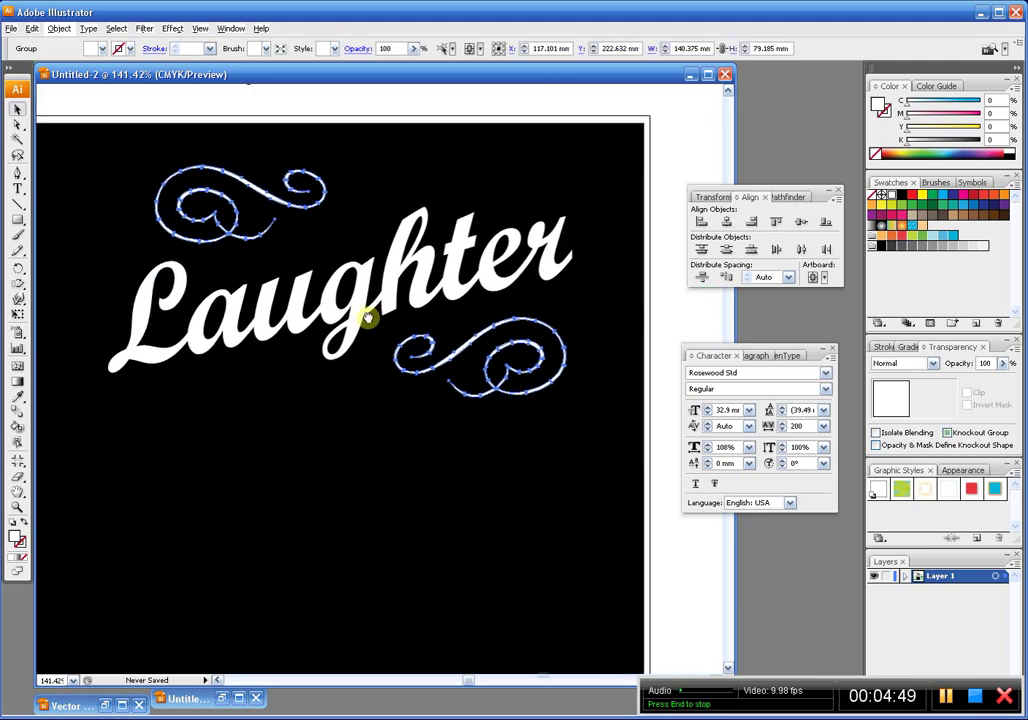
Align the swirl group and the "Laughter" lettering to each other on their horizontal centers
left_click(383, 238)
left_click_drag(353, 264, 376, 246)
left_click(302, 183)
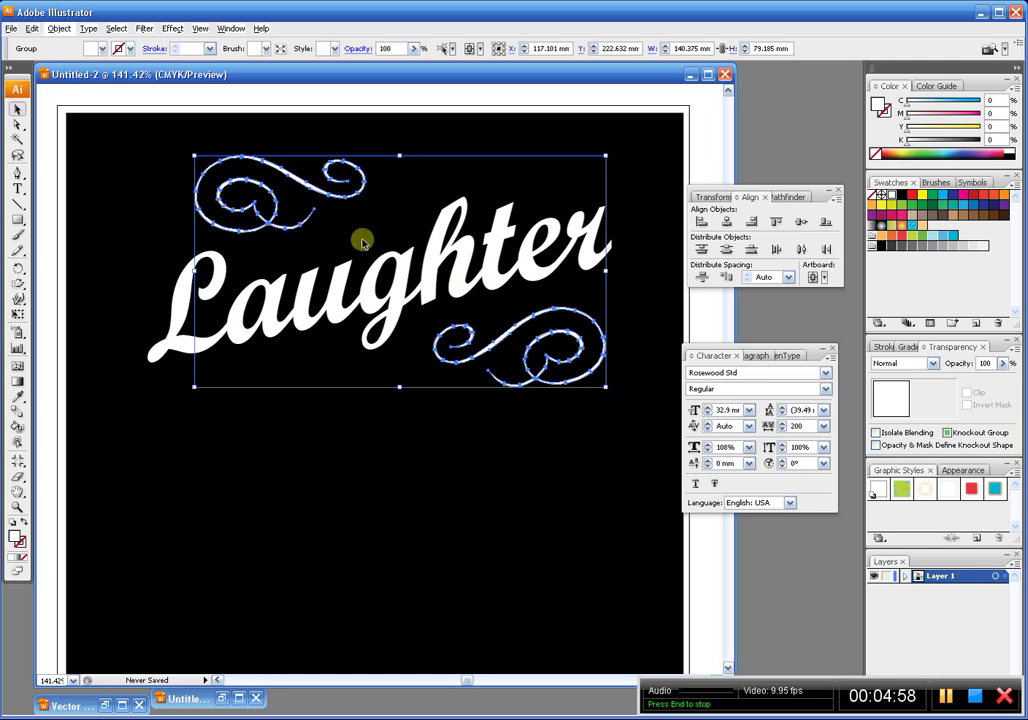
left_click(435, 275, "shift")
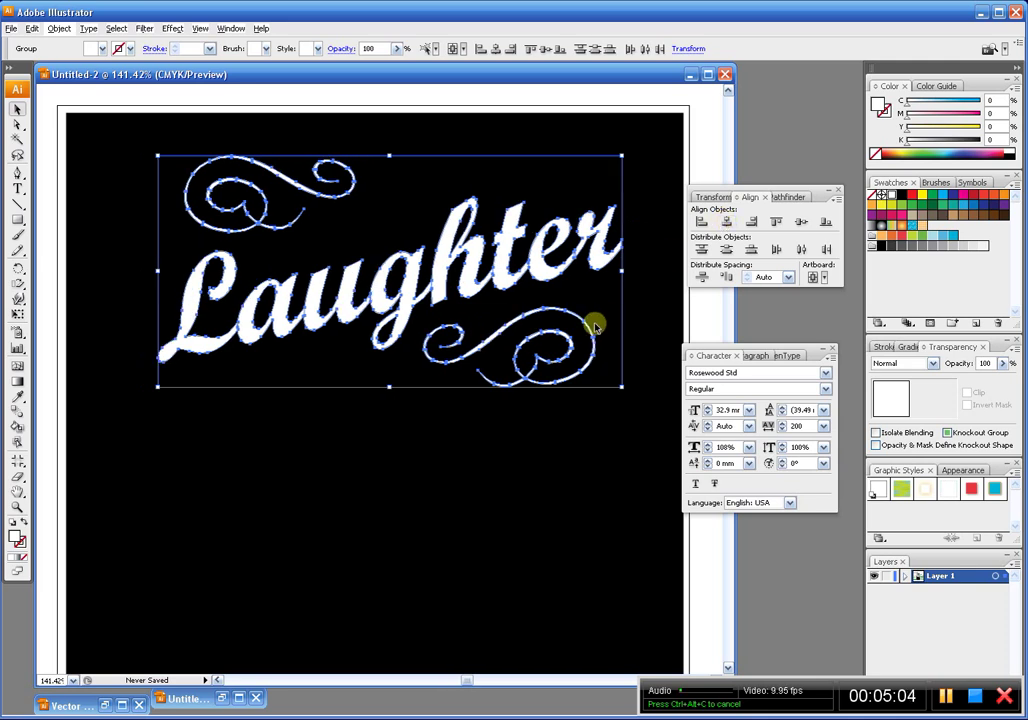
left_click_drag(512, 301, 429, 271)
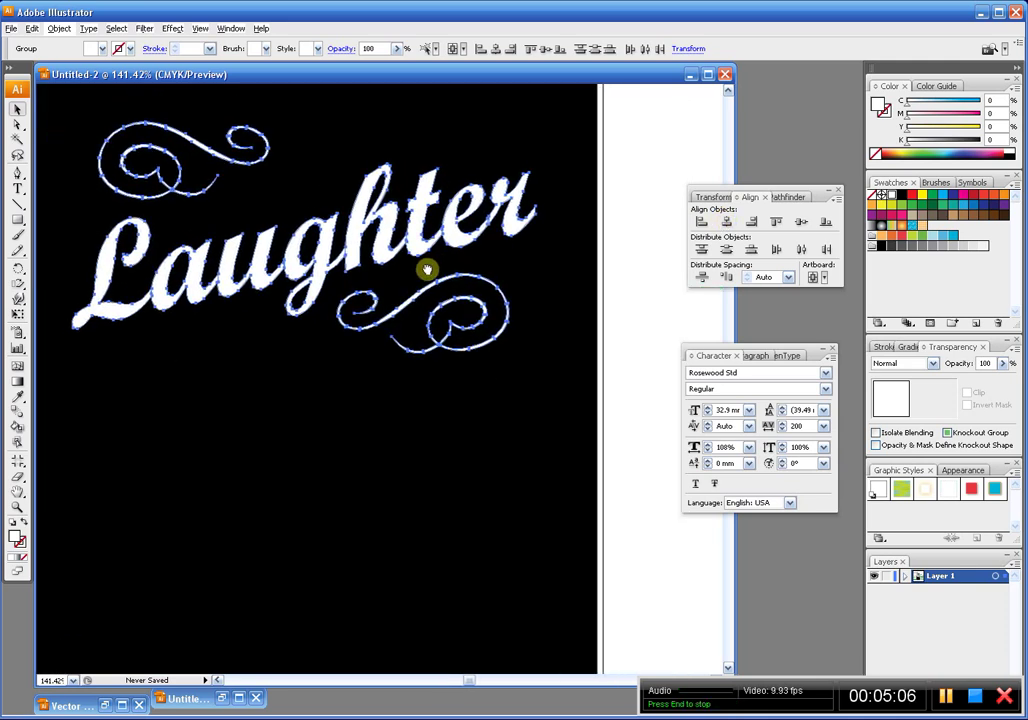
left_click(486, 297)
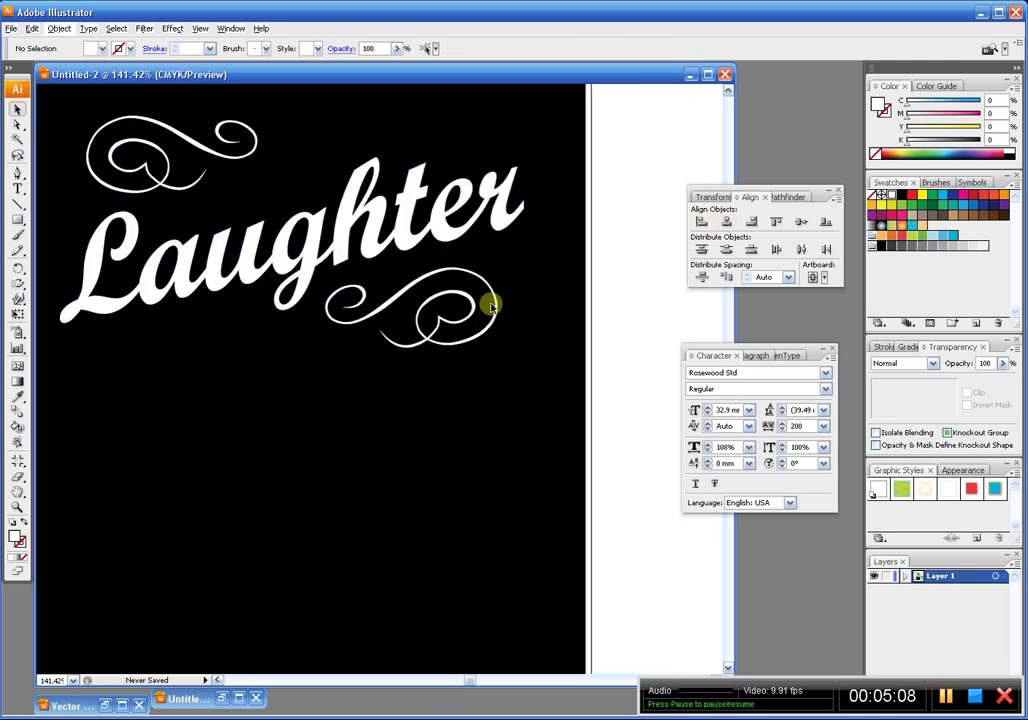
Nudge the swirl group slightly to the right of its centered position around the "Laughter" lettering
left_click(275, 287)
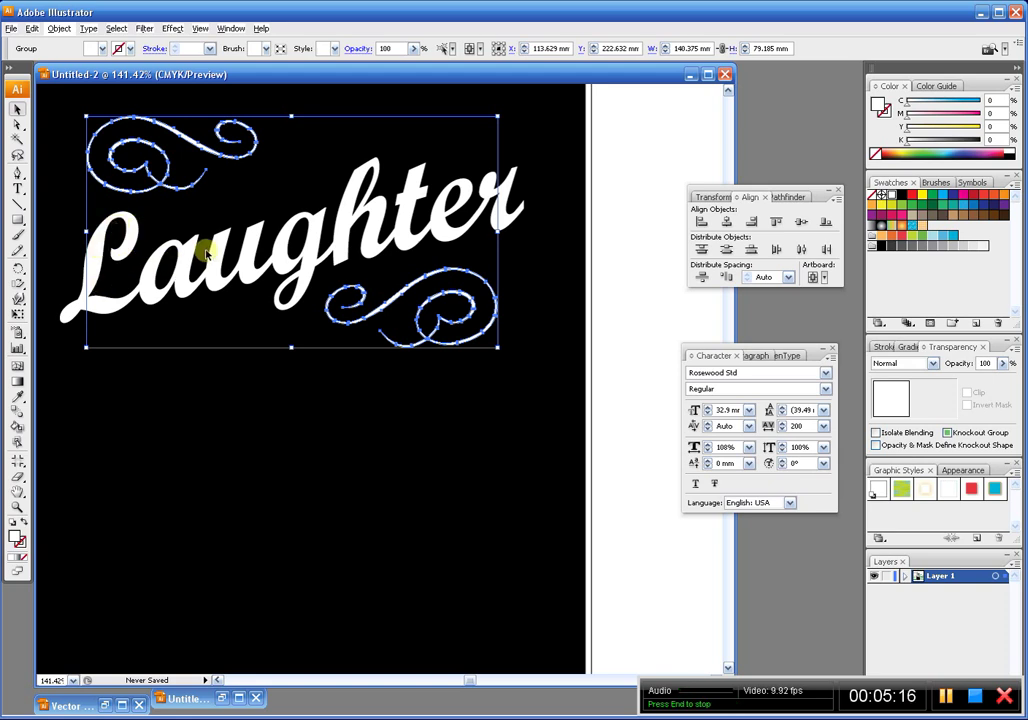
key("Right")
key("Right")
key("Right")
key("Right")
key("Right")
key("Right")
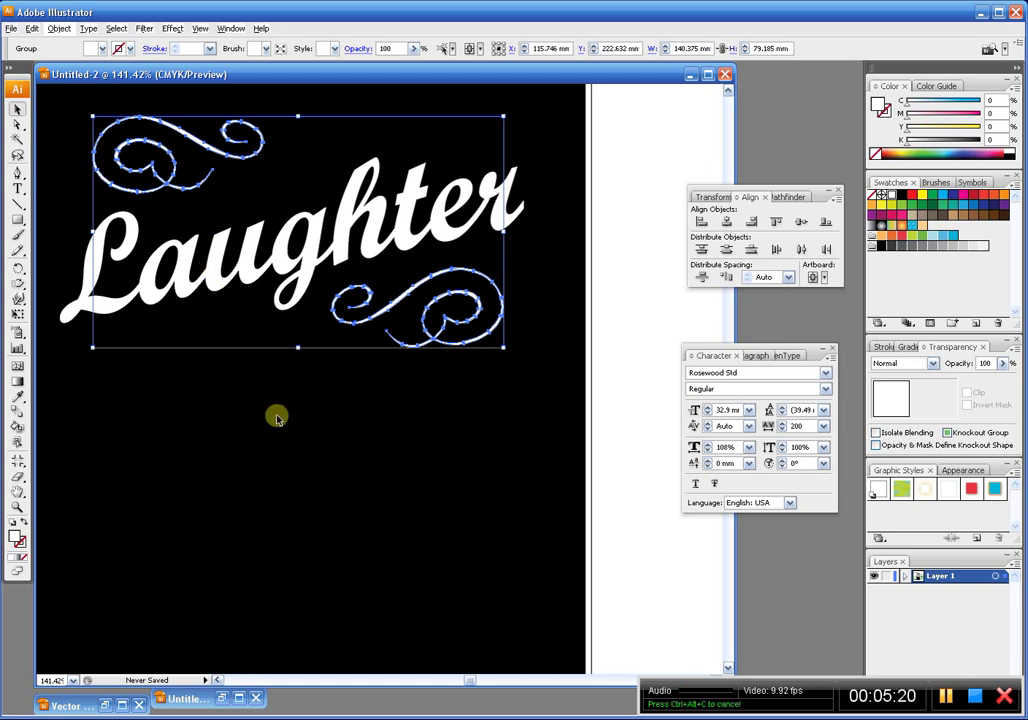
key("Right")
key("Right")
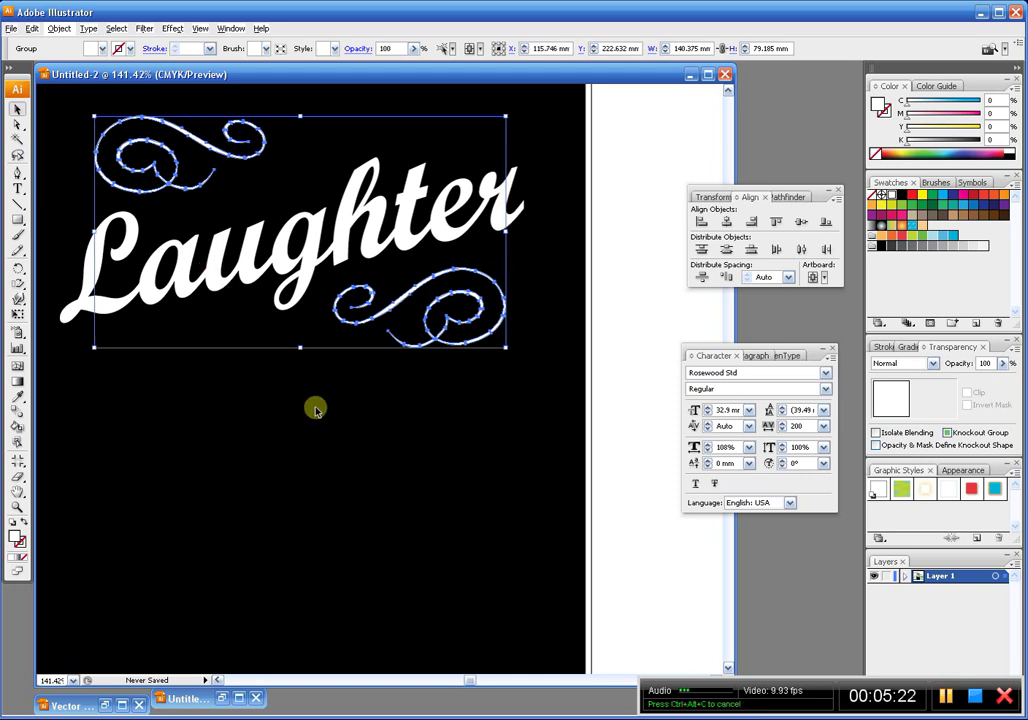
mouse_move(305, 433)
left_mouse_down()
mouse_move(301, 414)
mouse_move(292, 426)
left_mouse_up()
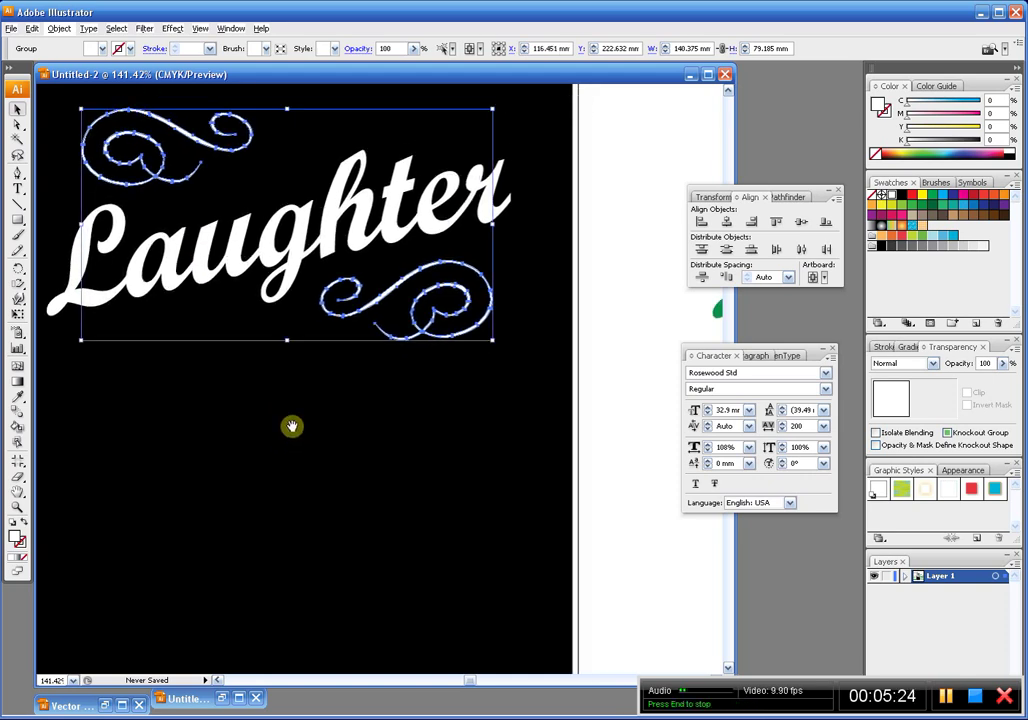
key("ctrl+minus")
key("ctrl+minus")
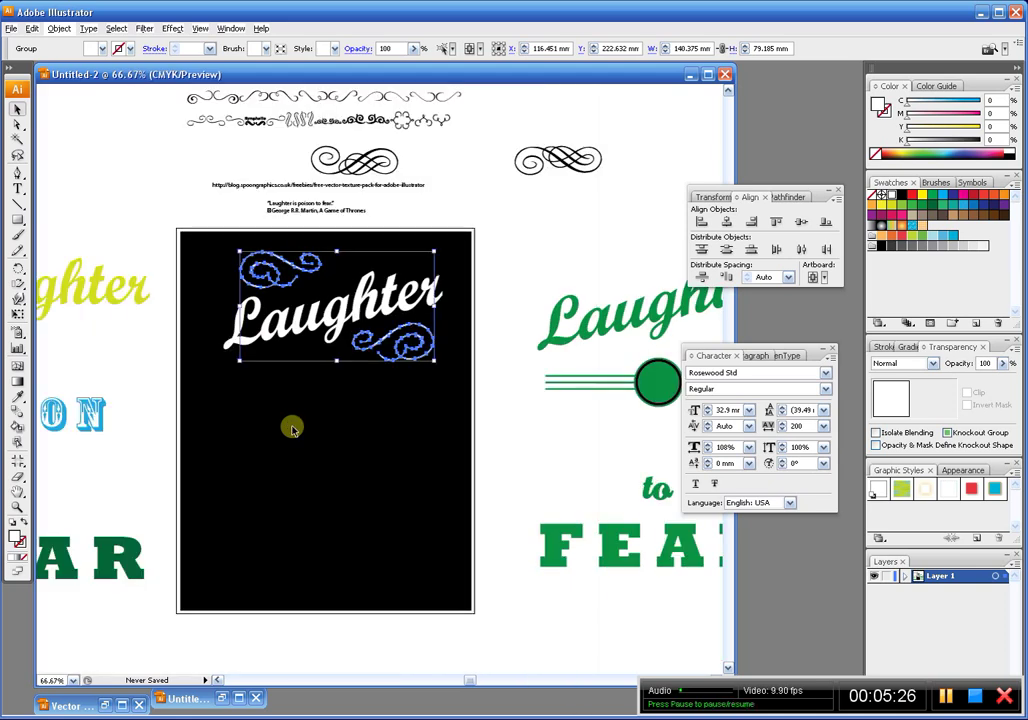
Shift the "Laughter" lettering and its swirls together slightly left and down on the black background
left_click(207, 261)
left_click_drag(207, 261, 459, 362)
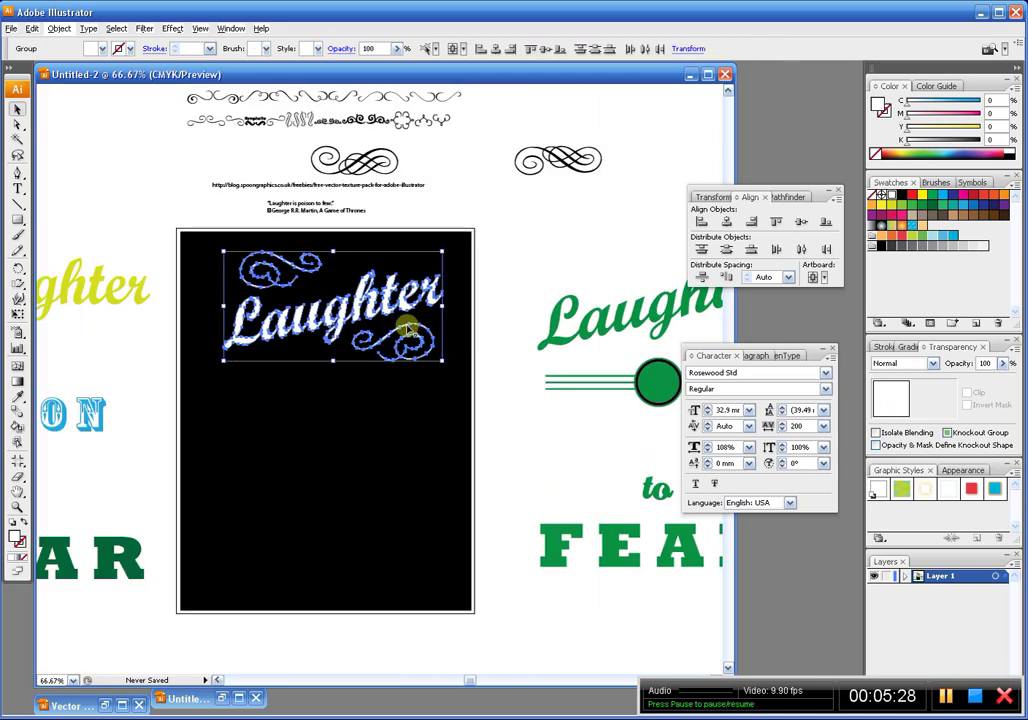
left_click_drag(407, 328, 420, 237)
left_click(363, 338)
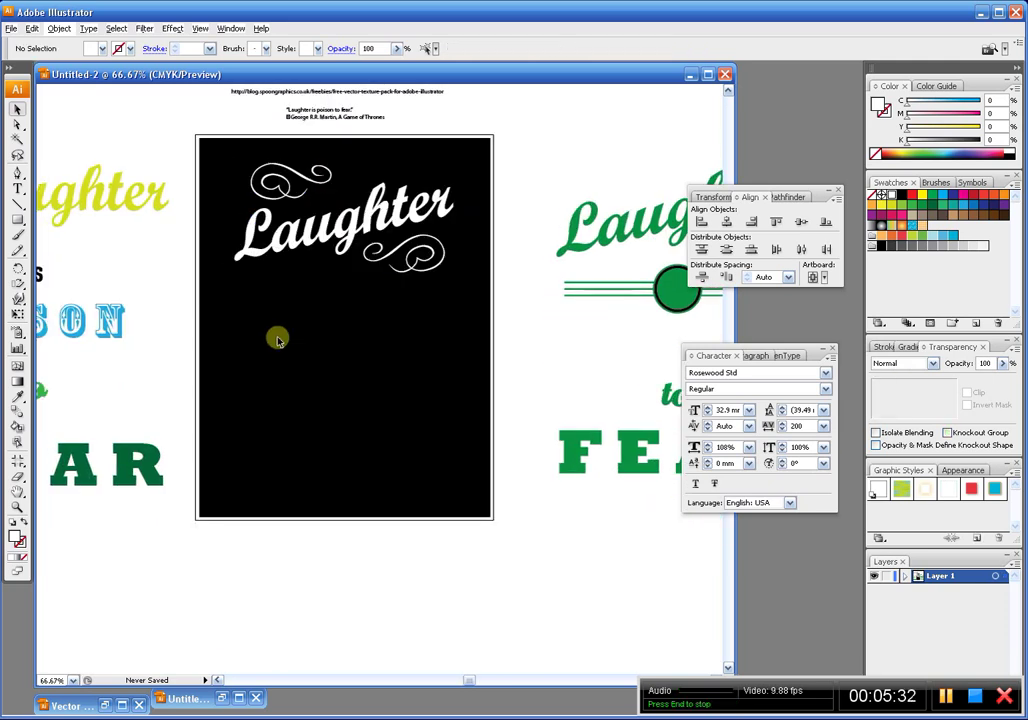
Place a copy of the word "is" on the black background centrally below "Laughter" and fill it with white
left_click_drag(247, 292, 336, 266)
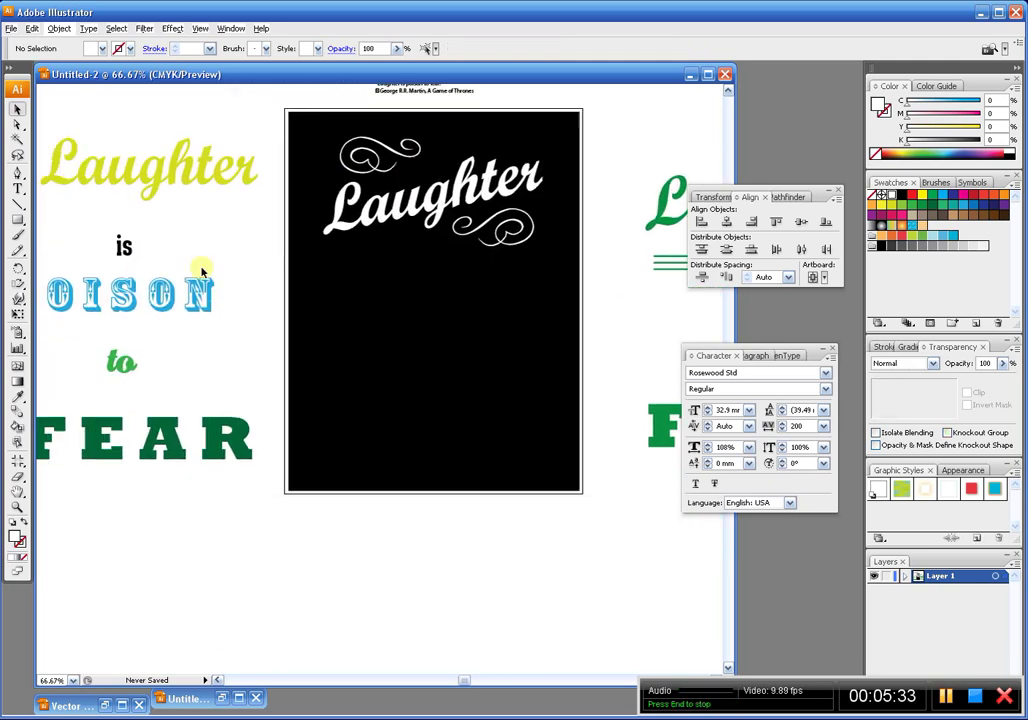
left_click(124, 247)
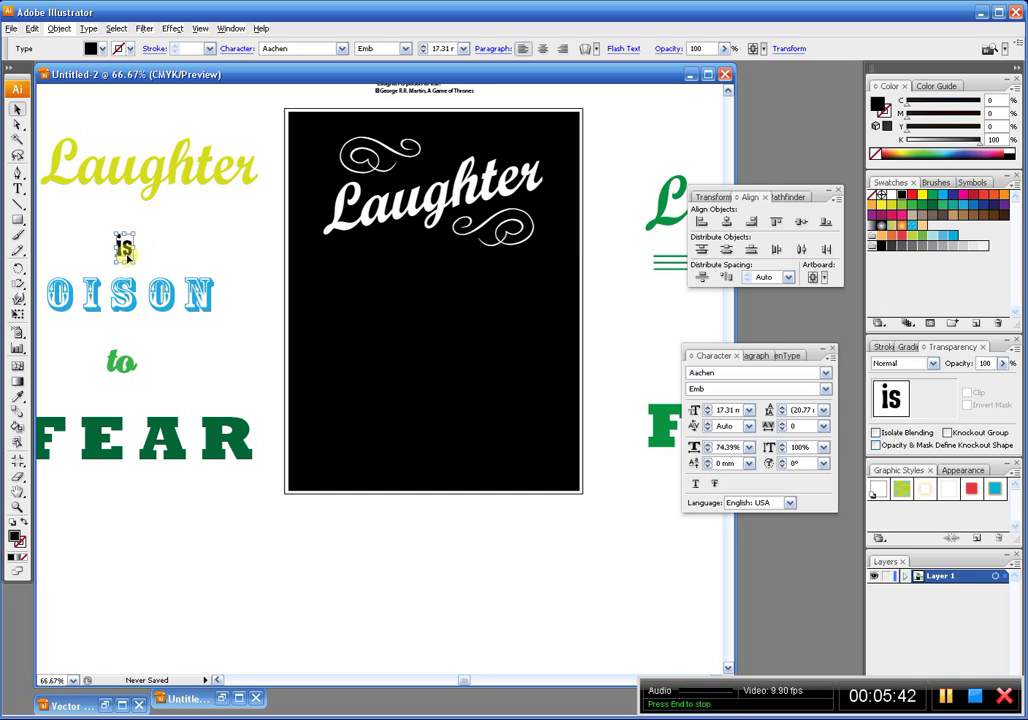
left_click_drag(128, 258, 431, 283)
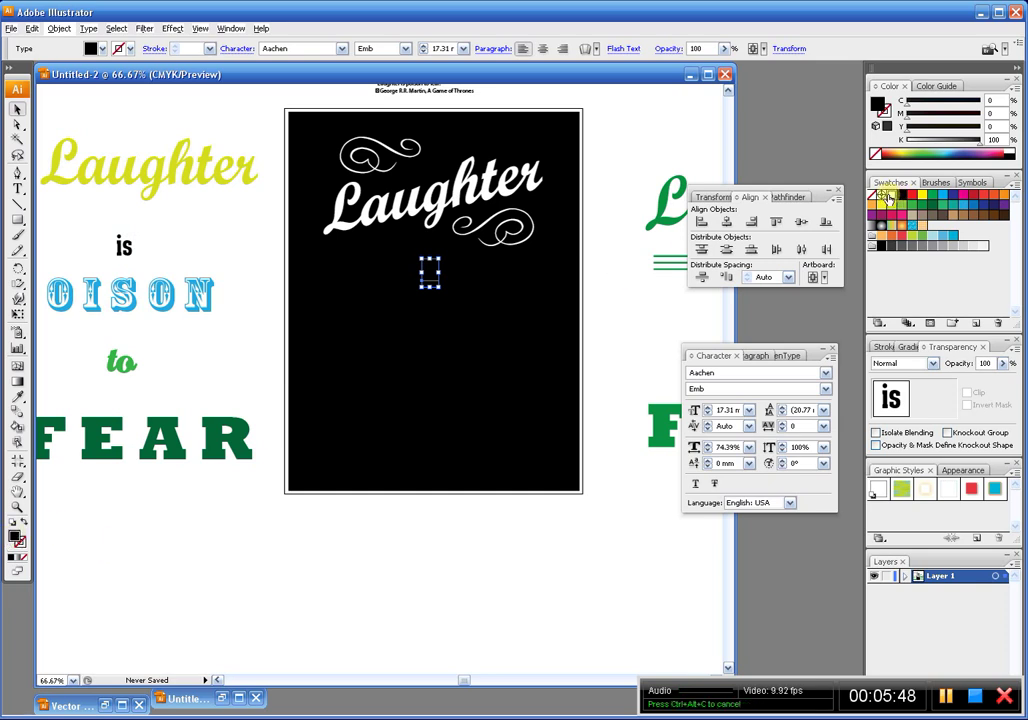
left_click(887, 197)
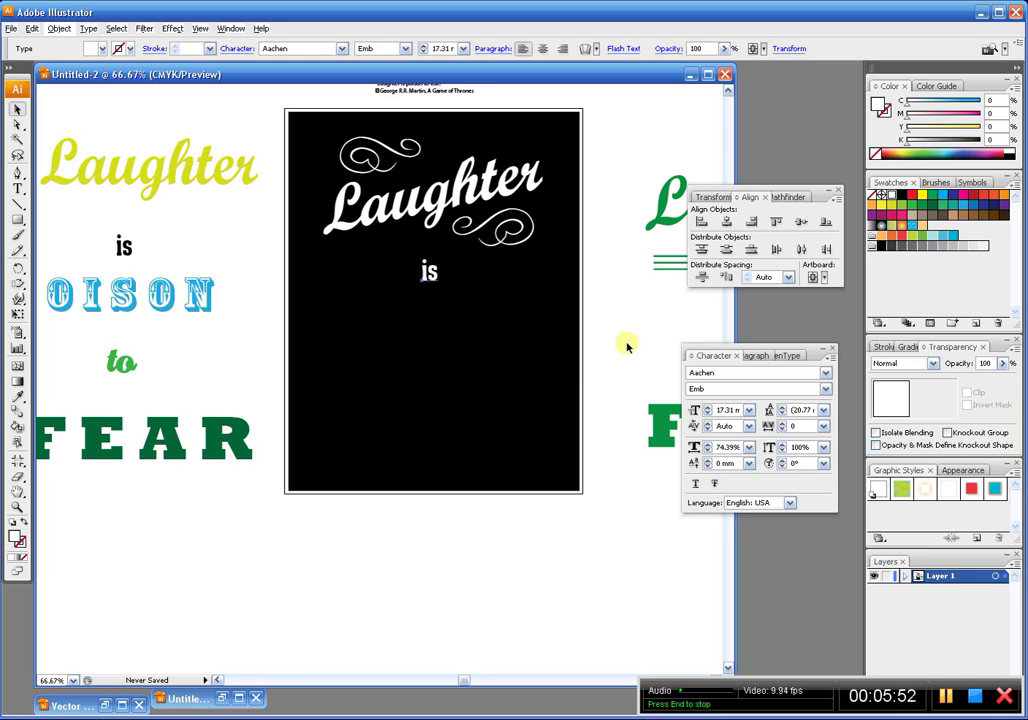
Convert the white "is" text to outlines
key("Escape")
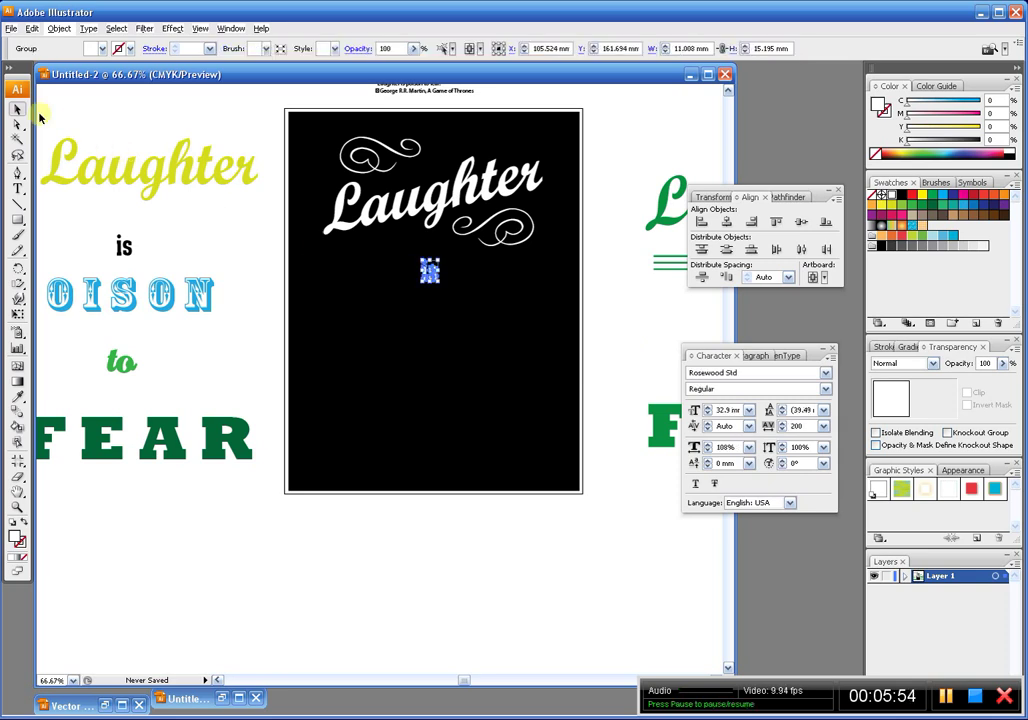
left_click(407, 268)
left_click_drag(331, 222, 553, 410)
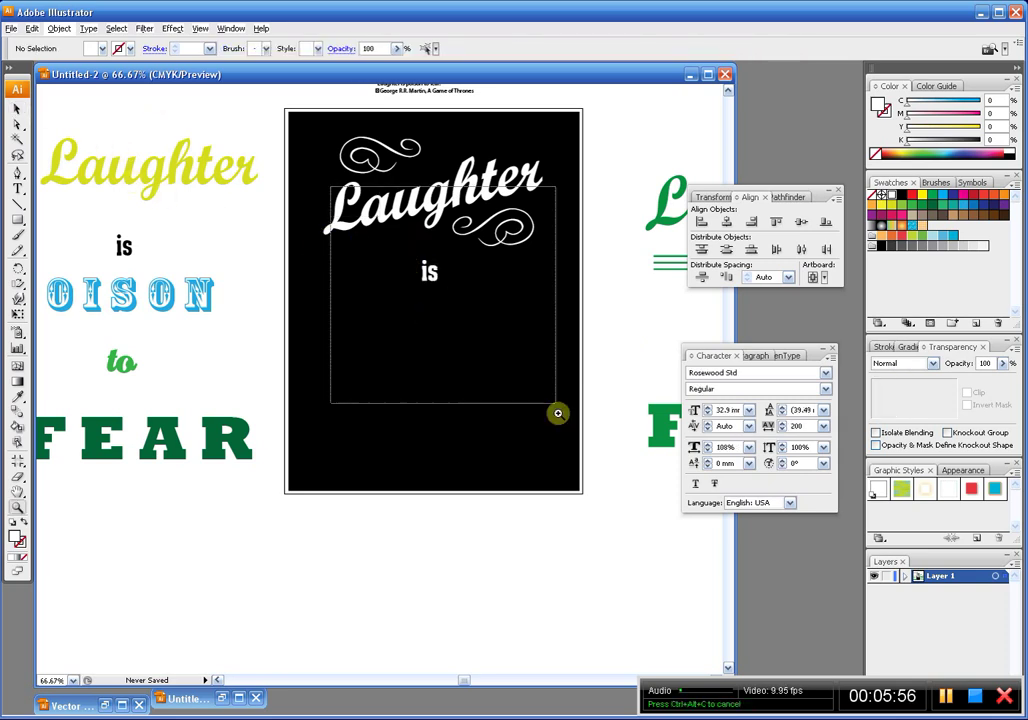
left_click_drag(367, 282, 378, 282)
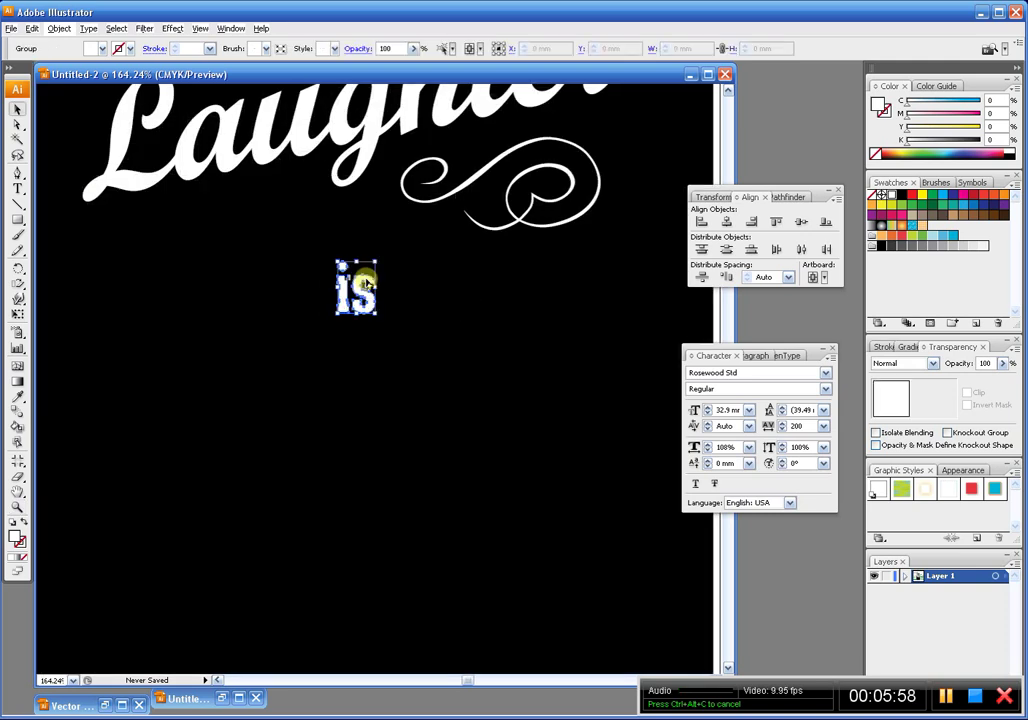
left_click(312, 268)
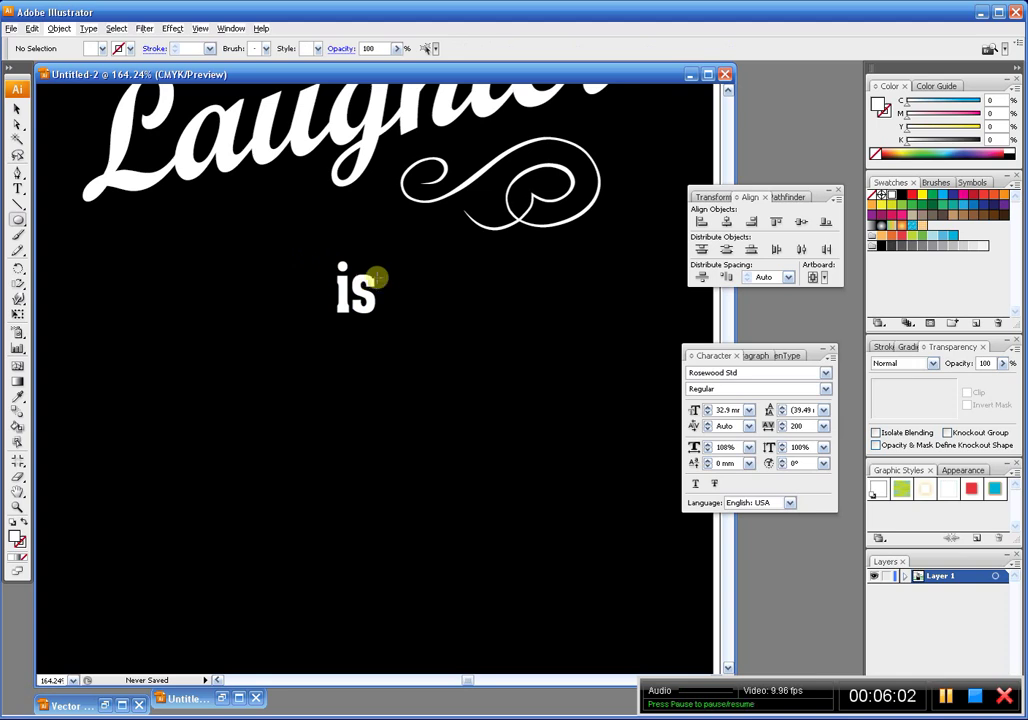
left_click_drag(283, 243, 387, 312)
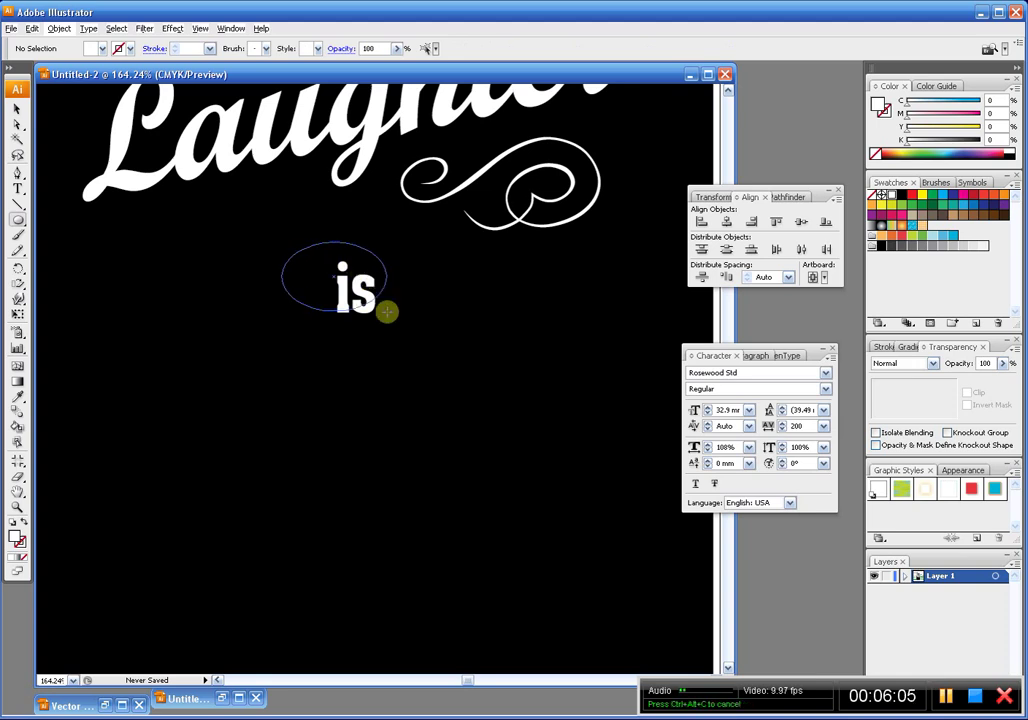
key("shift")
left_click_drag(387, 312, 327, 260)
key("ctrl+z")
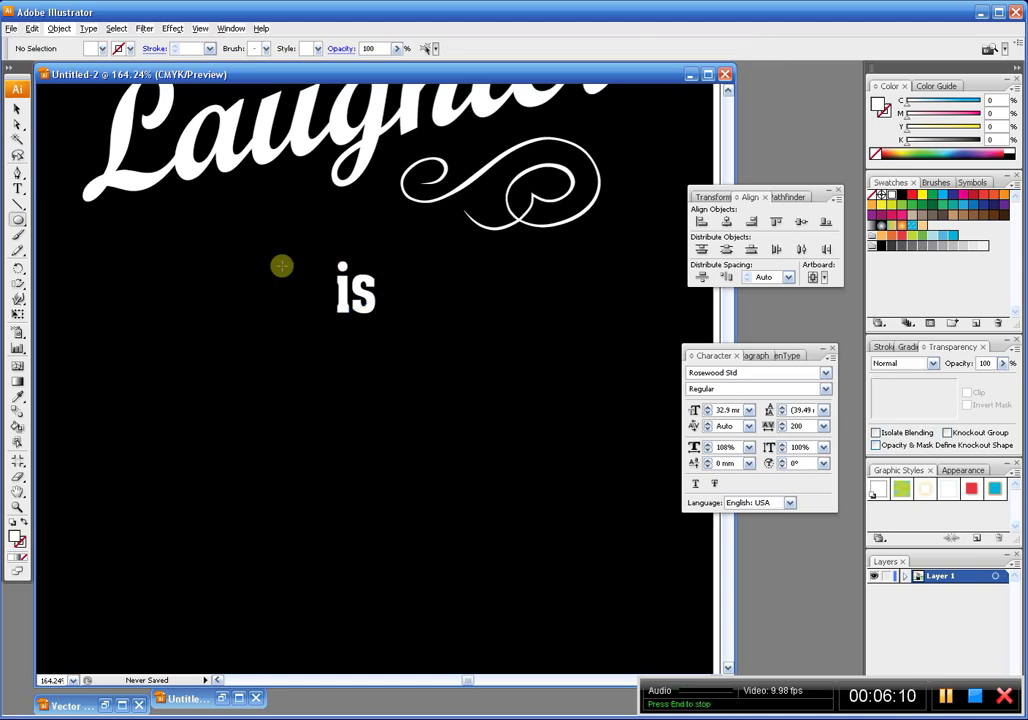
Draw a circle about 30 mm in diameter with the Ellipse tool over the white "is" and center it there roughly
left_click(17, 221)
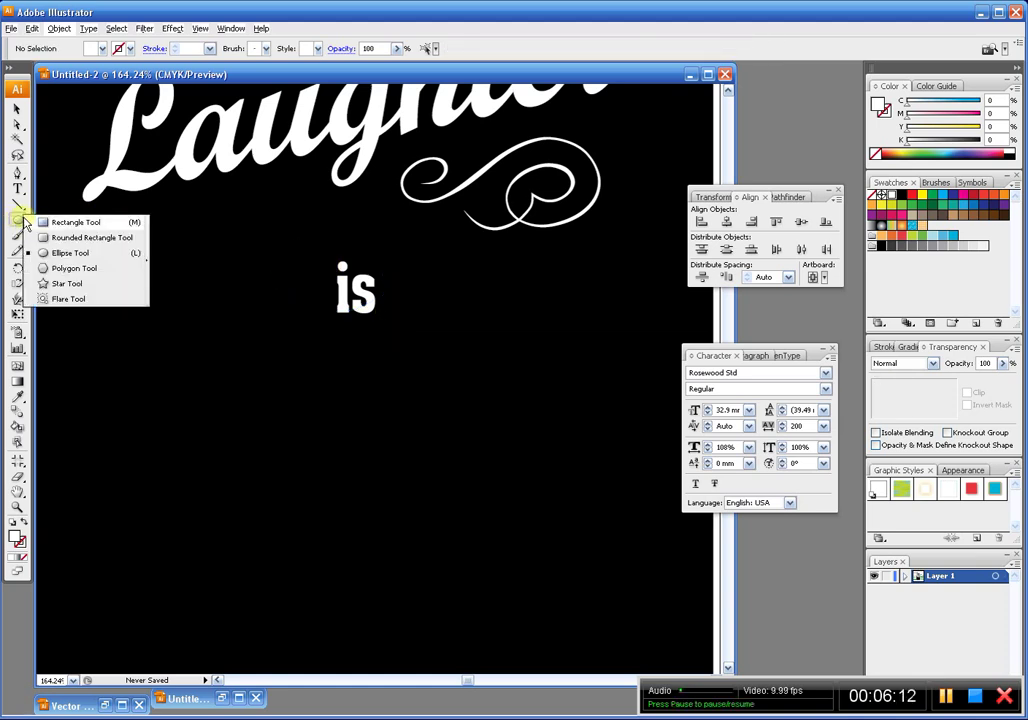
left_click(66, 255)
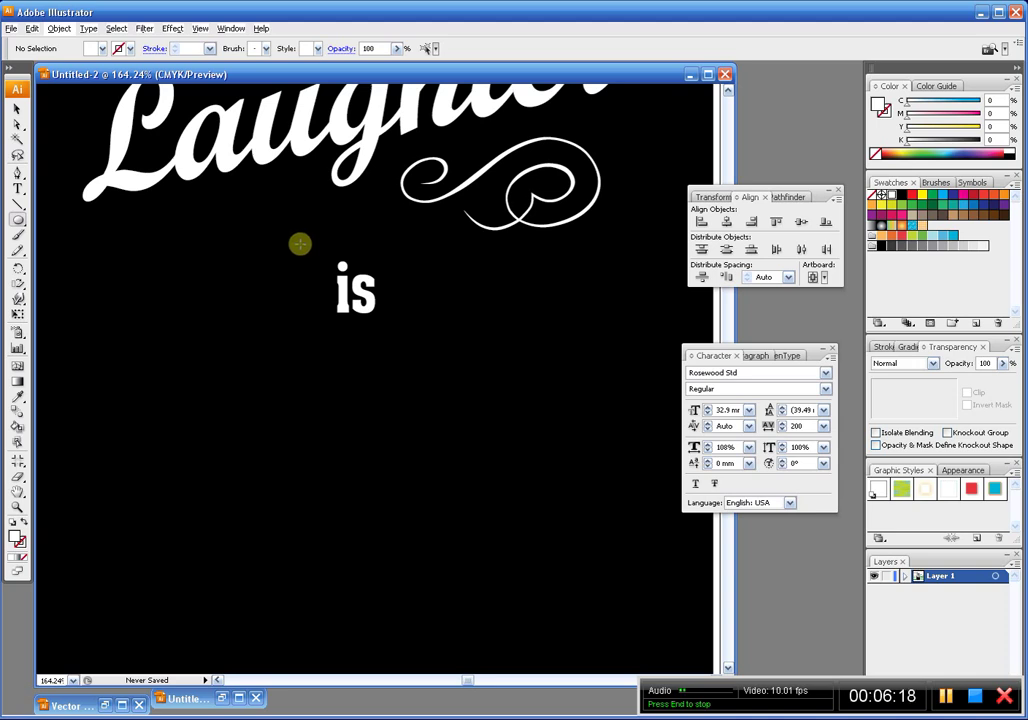
left_click_drag(301, 245, 403, 322)
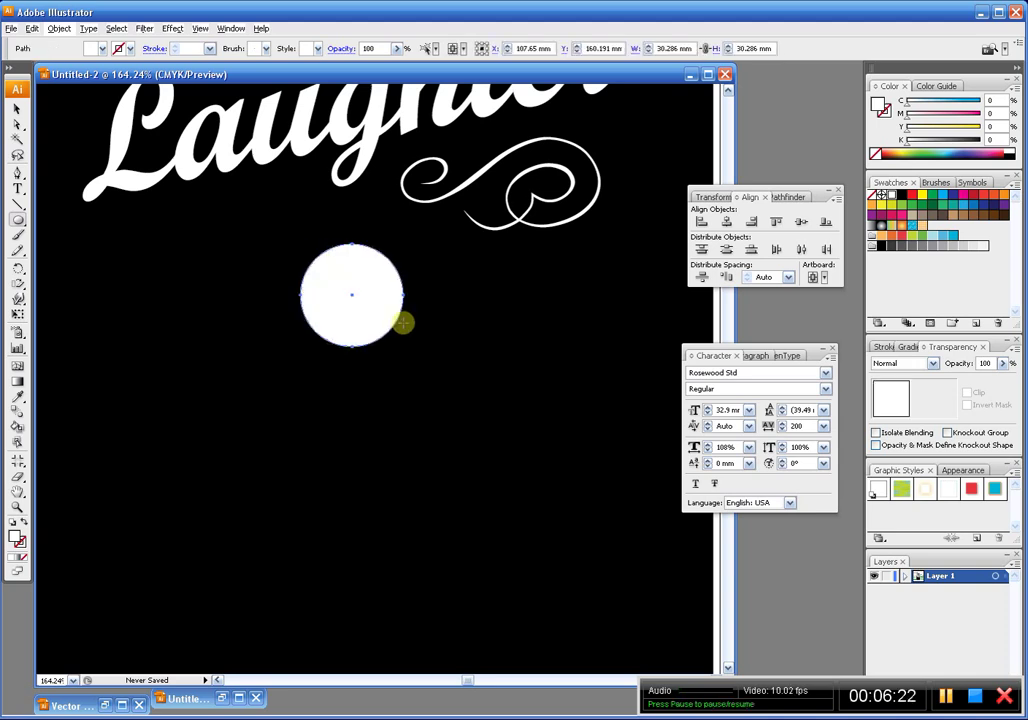
left_click(17, 108)
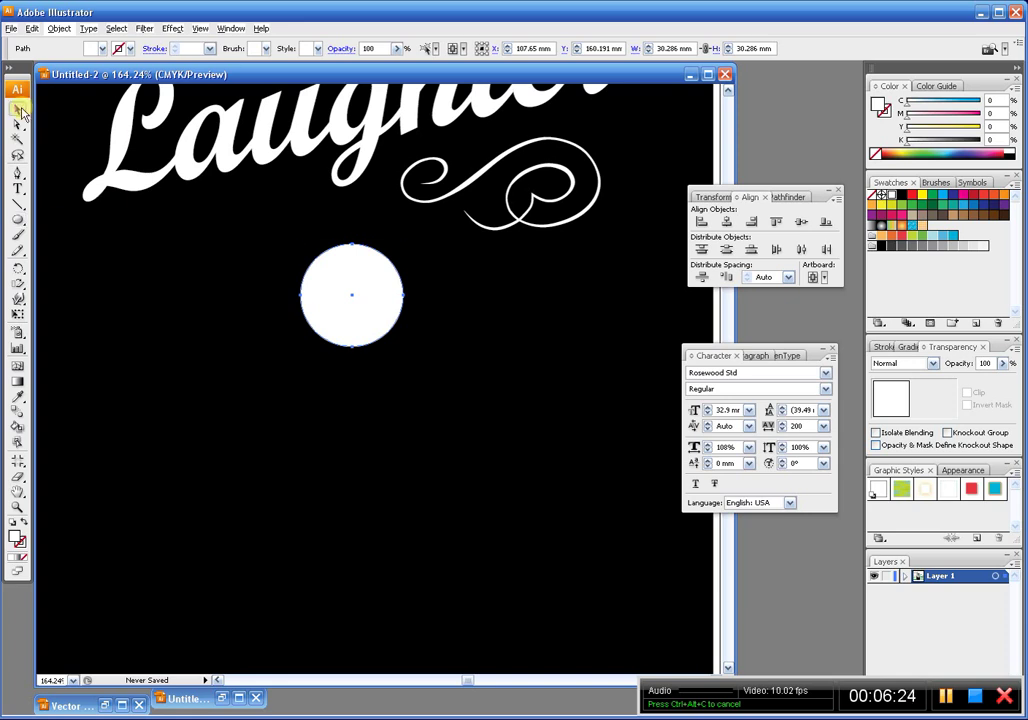
left_click_drag(381, 288, 390, 291)
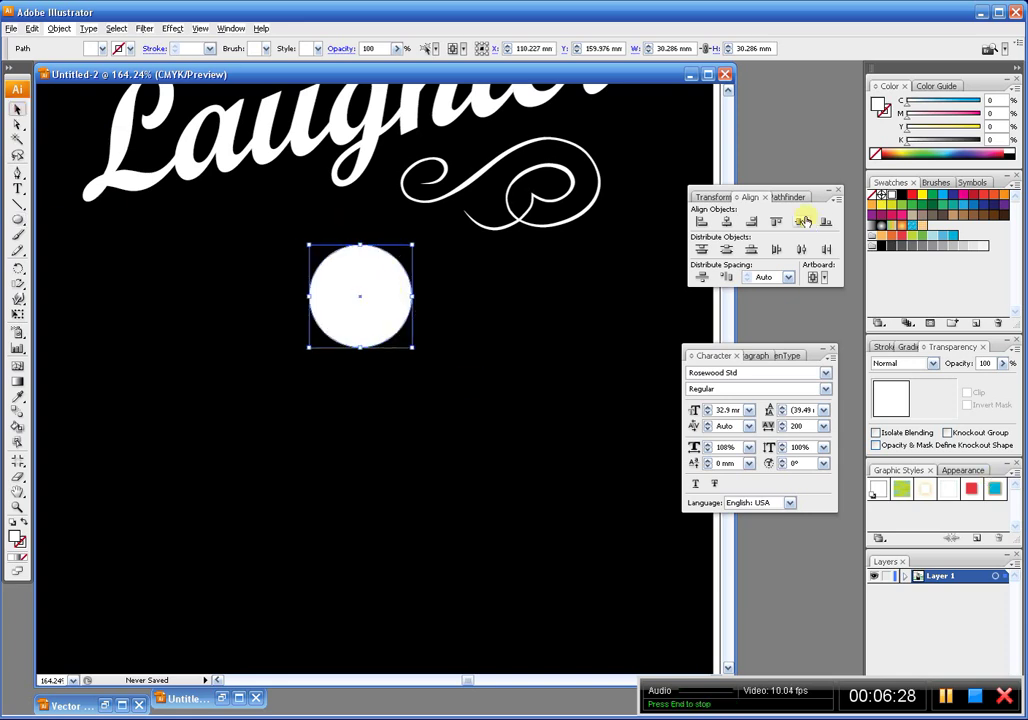
Fill the circle with black, place it behind the "is" and nudge it so that it surrounds the word
left_click(903, 194)
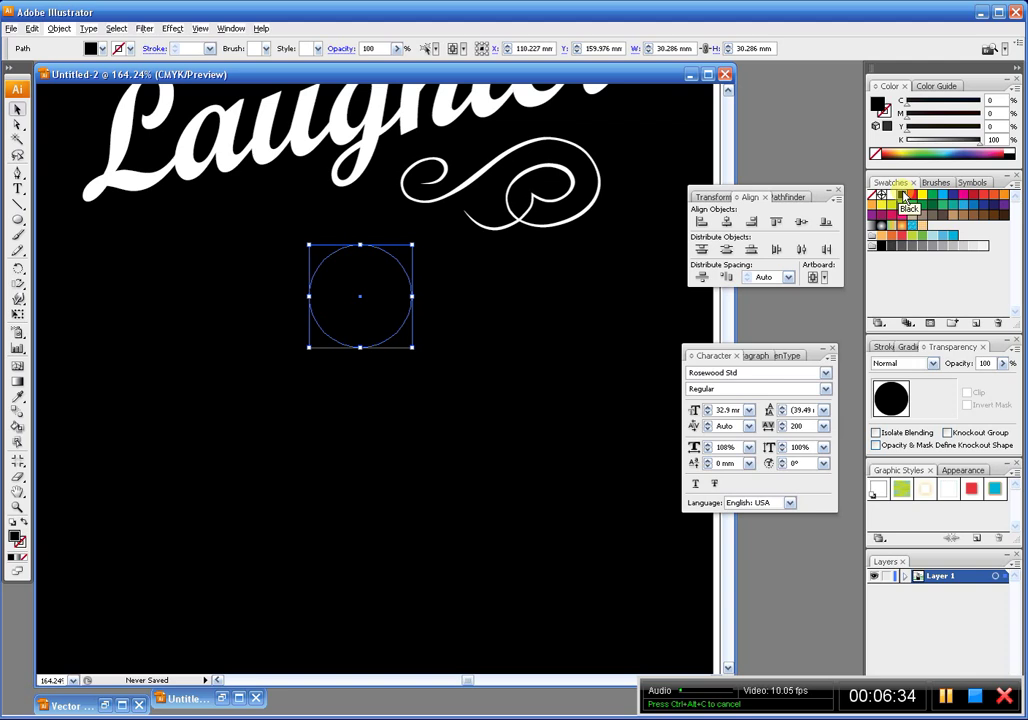
key("ctrl+[")
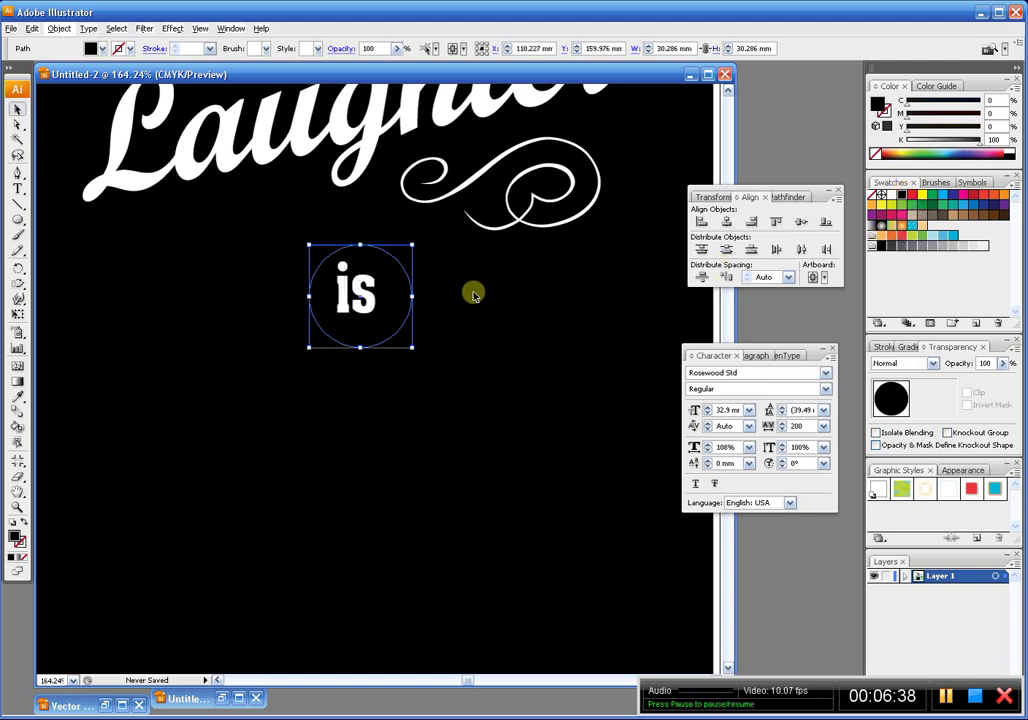
left_click_drag(386, 317, 387, 318)
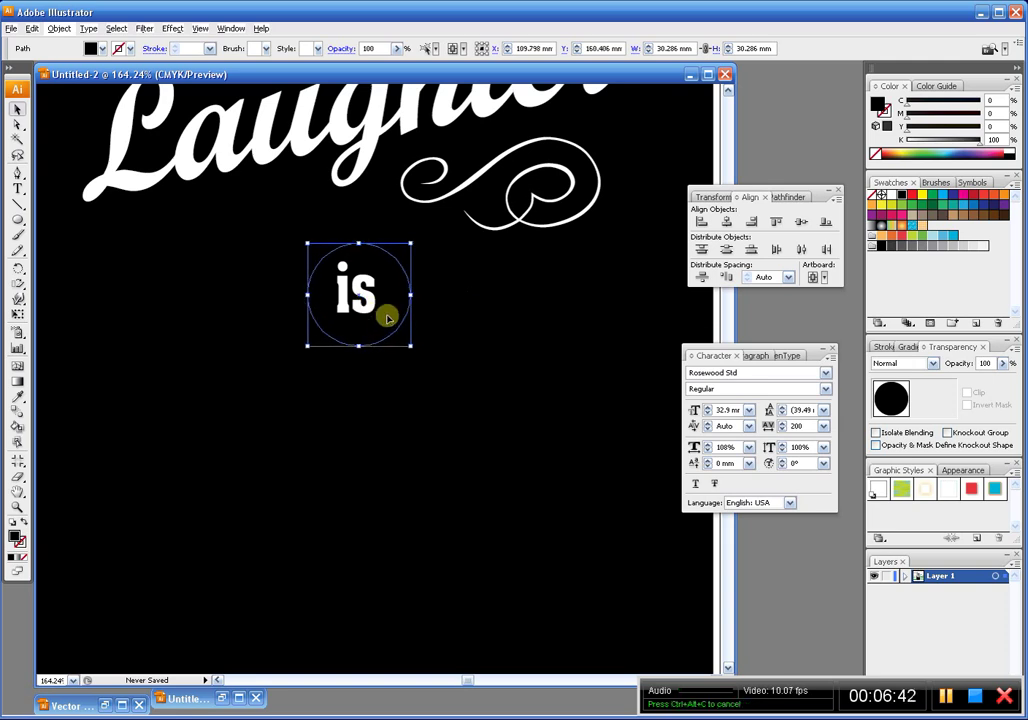
scroll(387, 318, "down", 2)
scroll(387, 318, "up", 2)
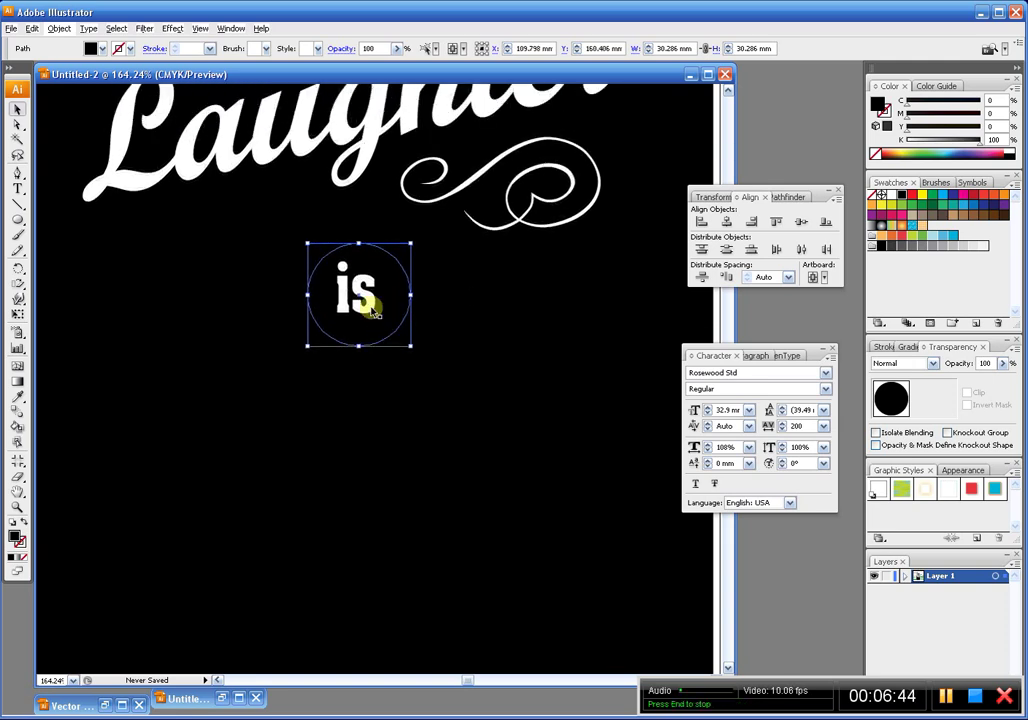
Give the black circle around "is" a white stroke 3 mm thick
left_click(21, 546)
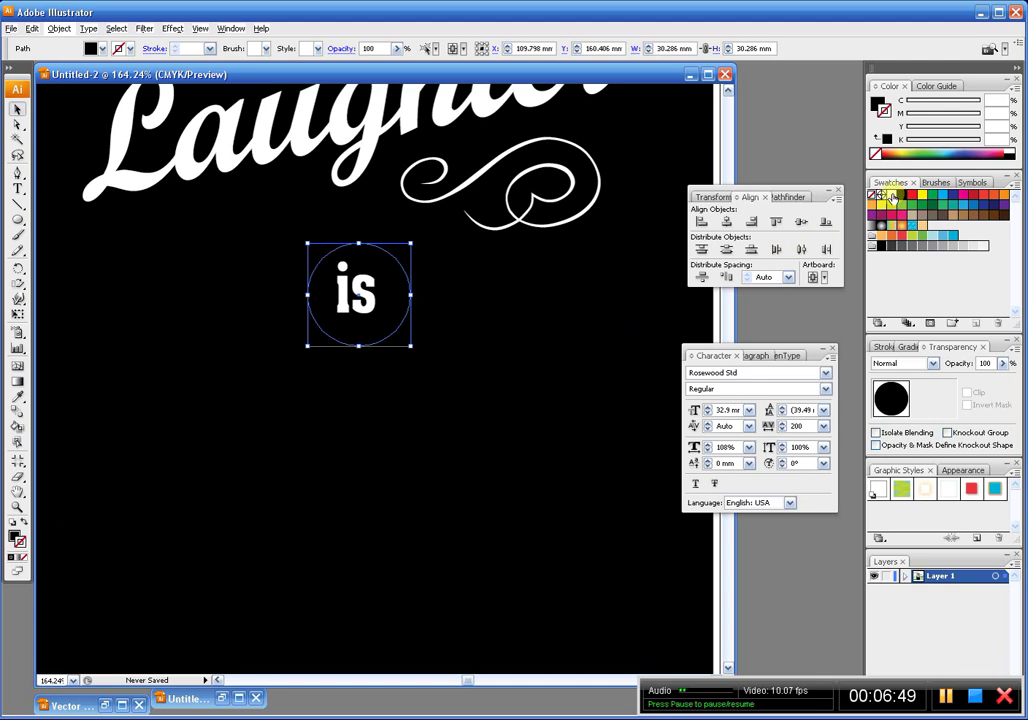
left_click(891, 198)
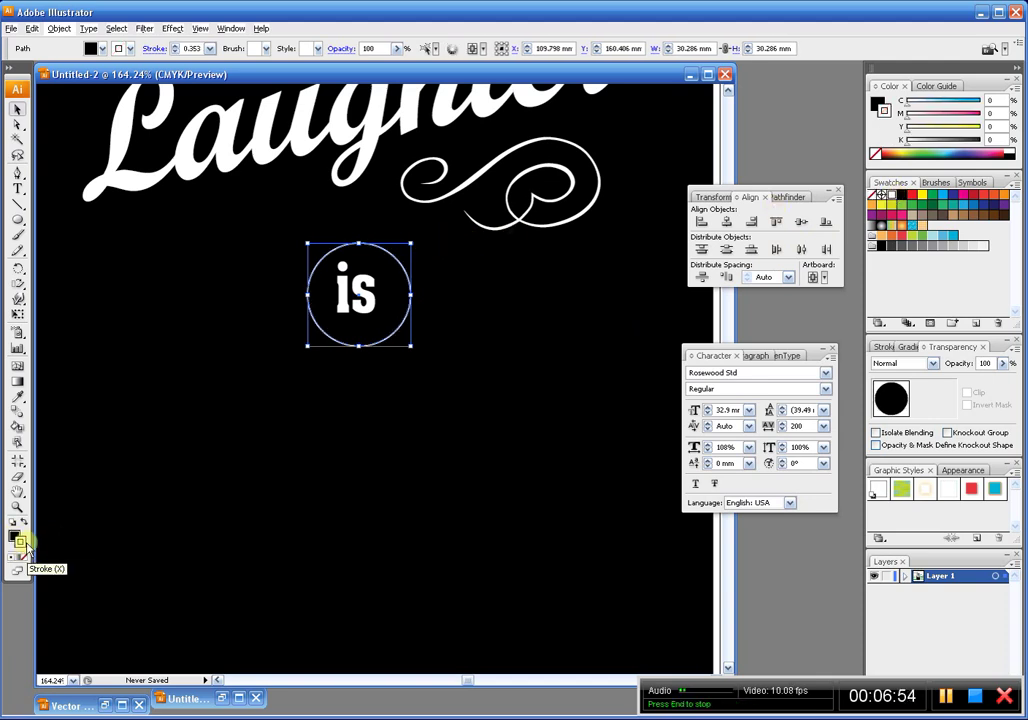
left_click(175, 45)
left_click(175, 45)
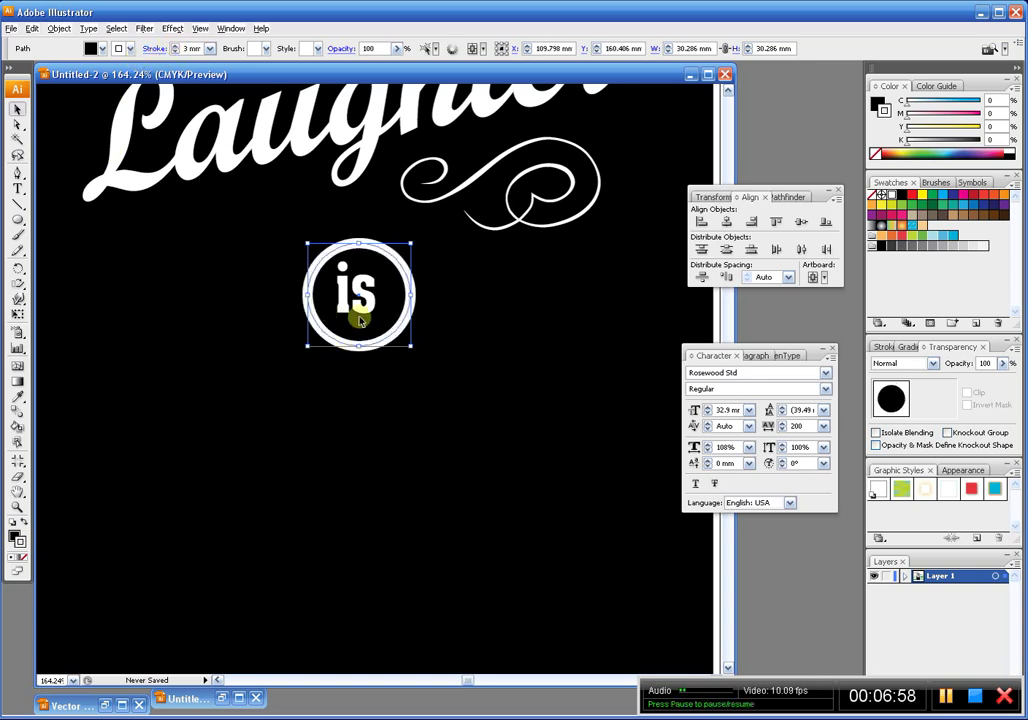
Nudge the "is" slightly right and down toward the middle of the white ring
left_click(251, 393)
left_click_drag(360, 305, 369, 305)
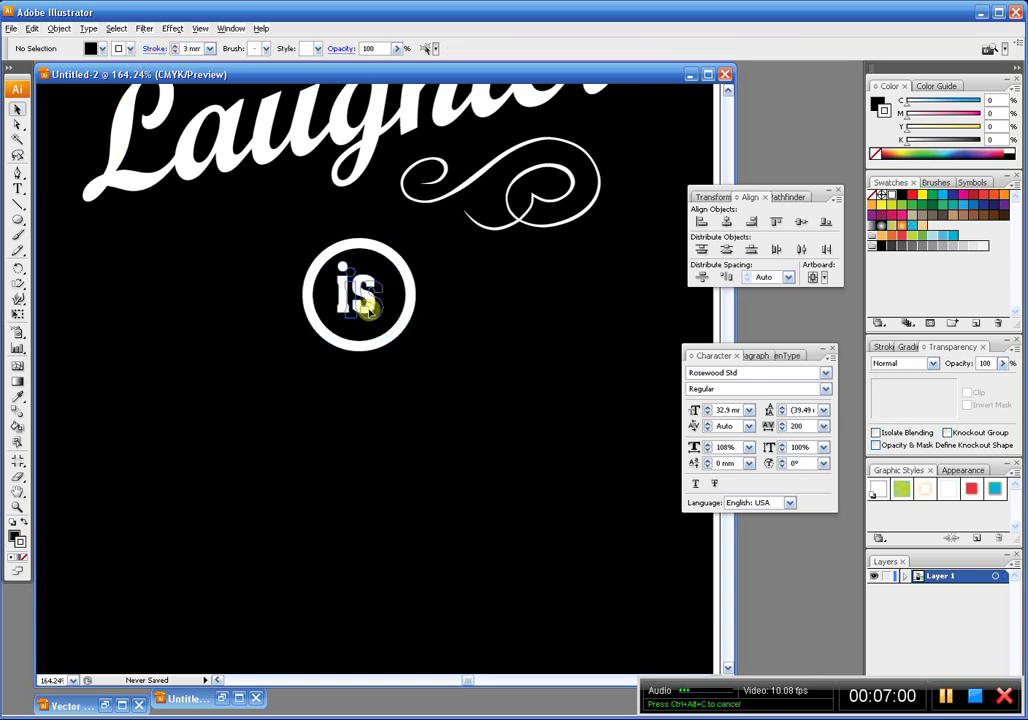
left_click(375, 300)
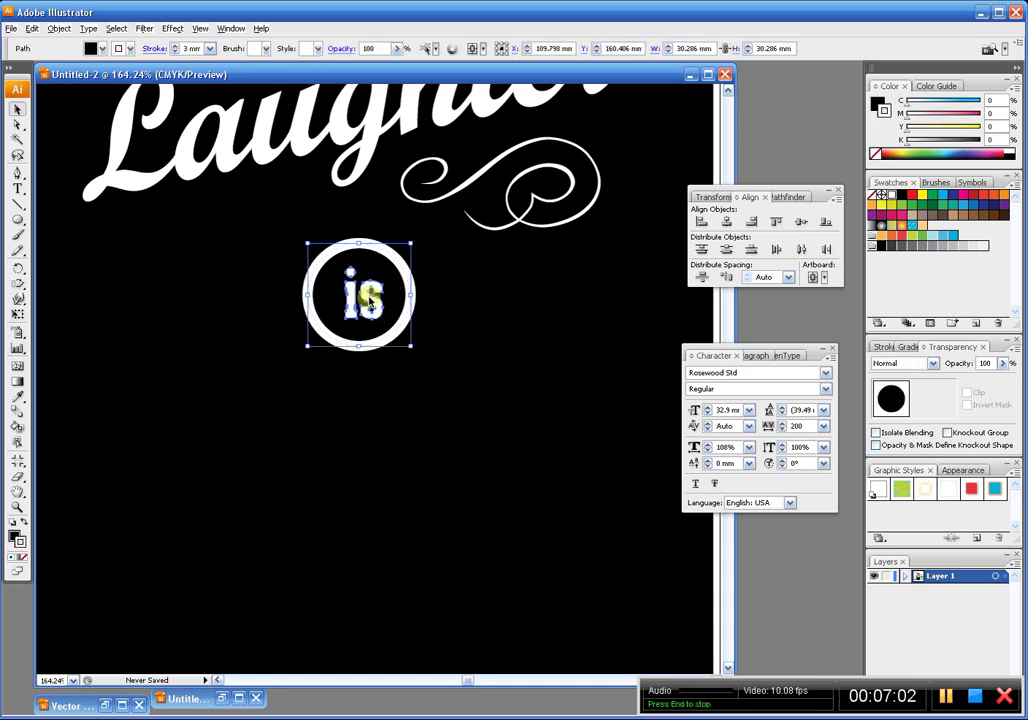
left_click(366, 297)
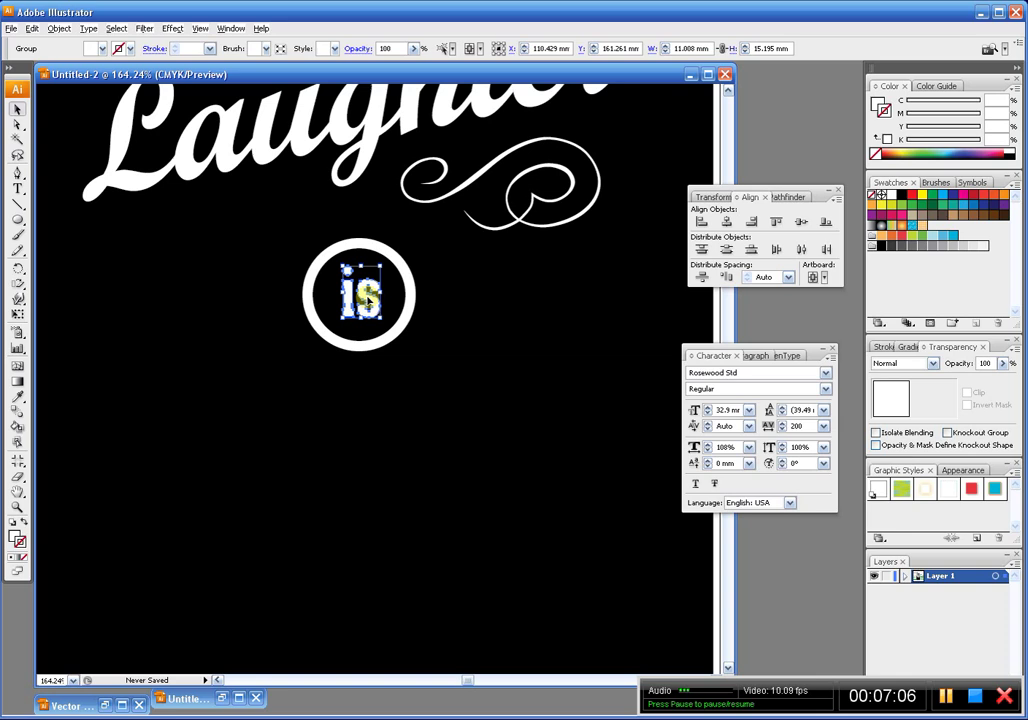
Shift the ring slightly down around the "is" and set its stroke weight to 2 mm
left_click(398, 292)
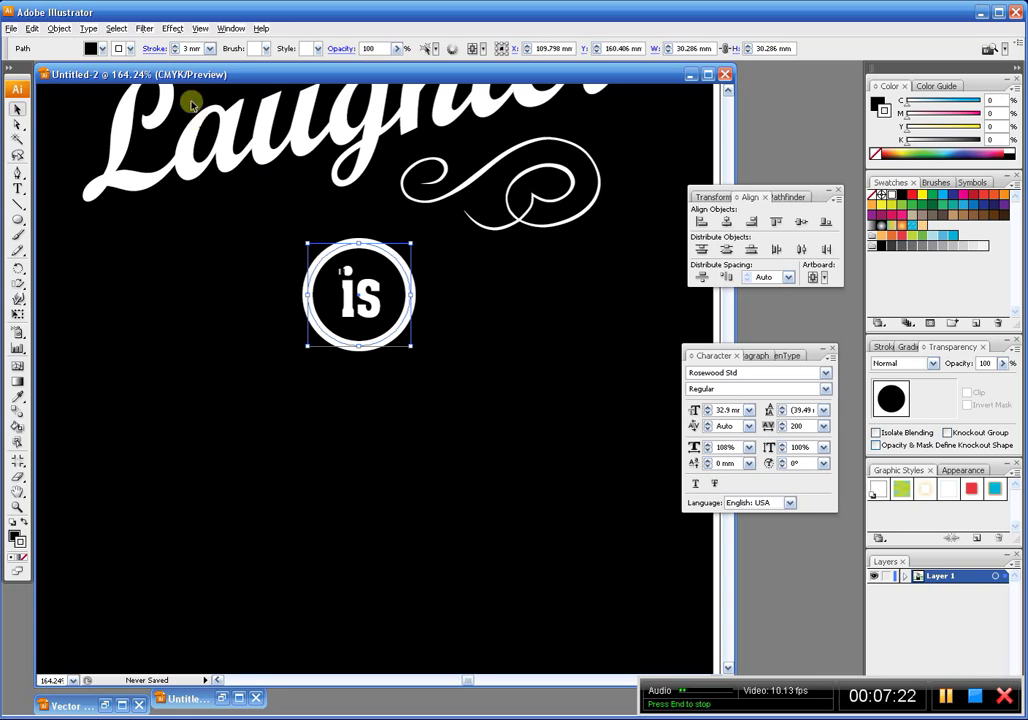
left_click_drag(401, 271, 402, 275)
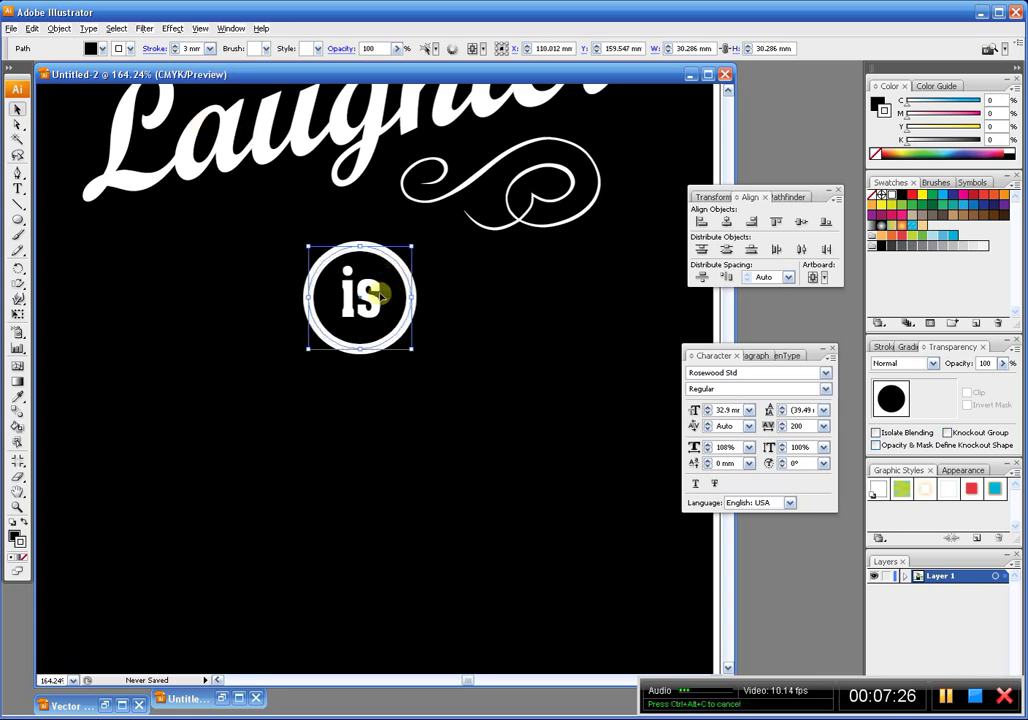
left_click(174, 52)
left_click(291, 243)
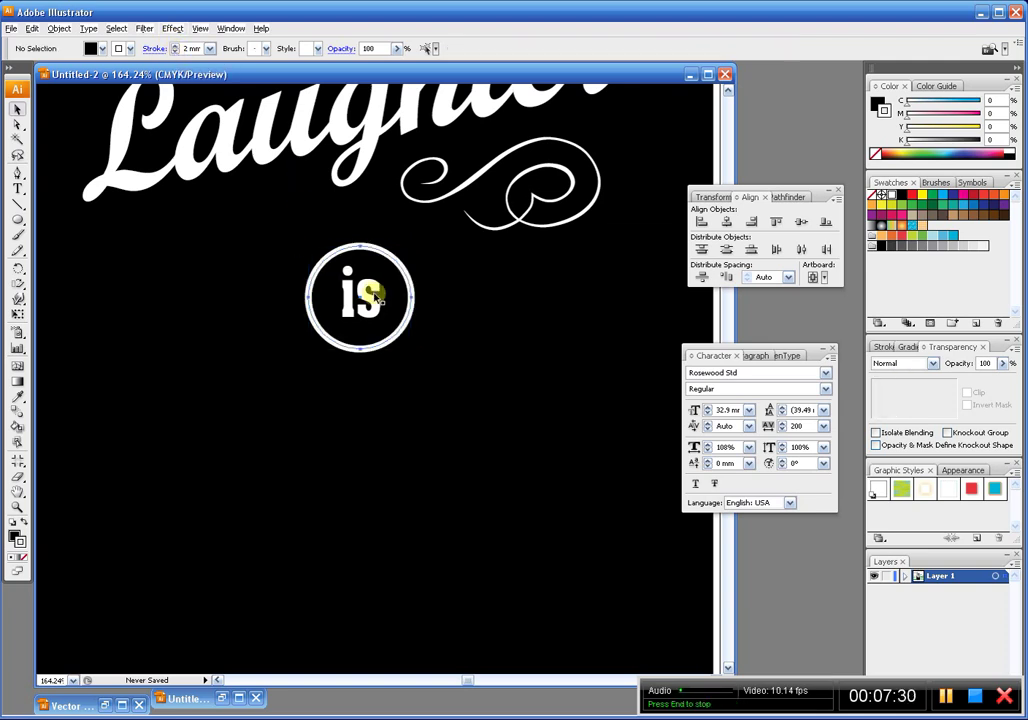
Align the "is" and its ring on their horizontal and vertical centers and move both slightly right and down below "Laughter"
left_click_drag(209, 276, 449, 346)
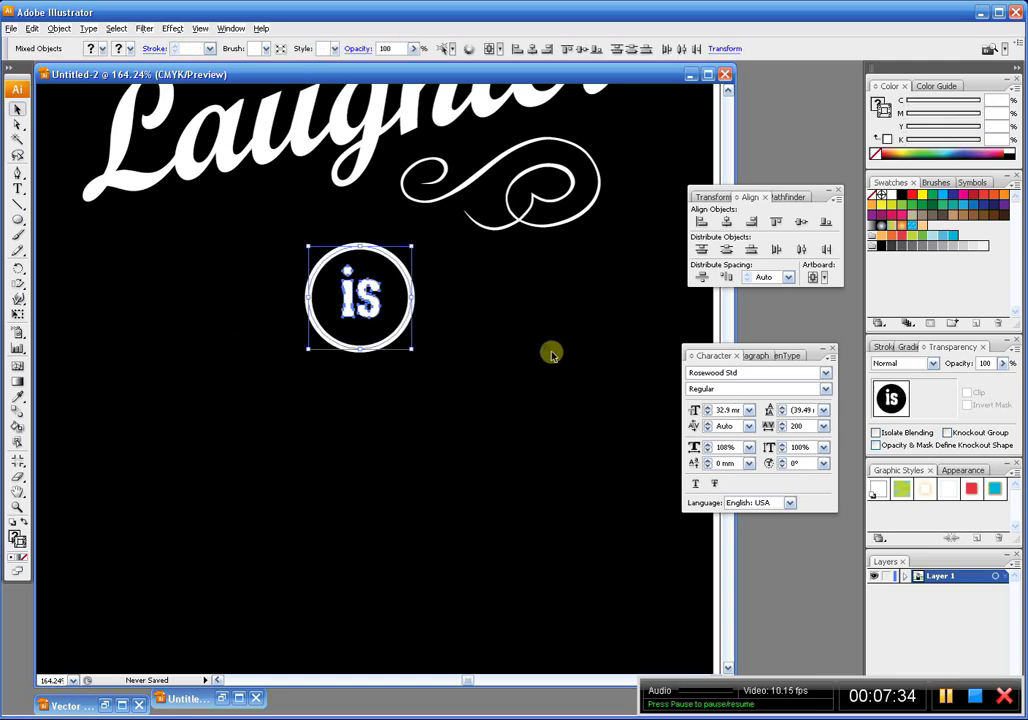
left_click(727, 223)
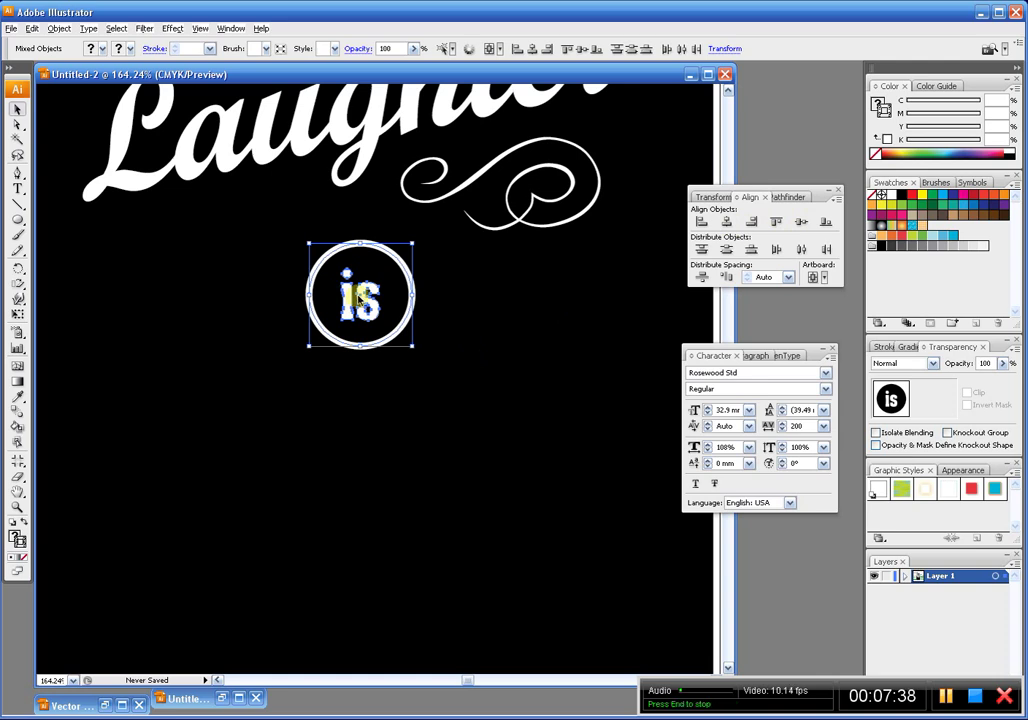
left_click_drag(347, 294, 360, 316)
left_click(470, 335)
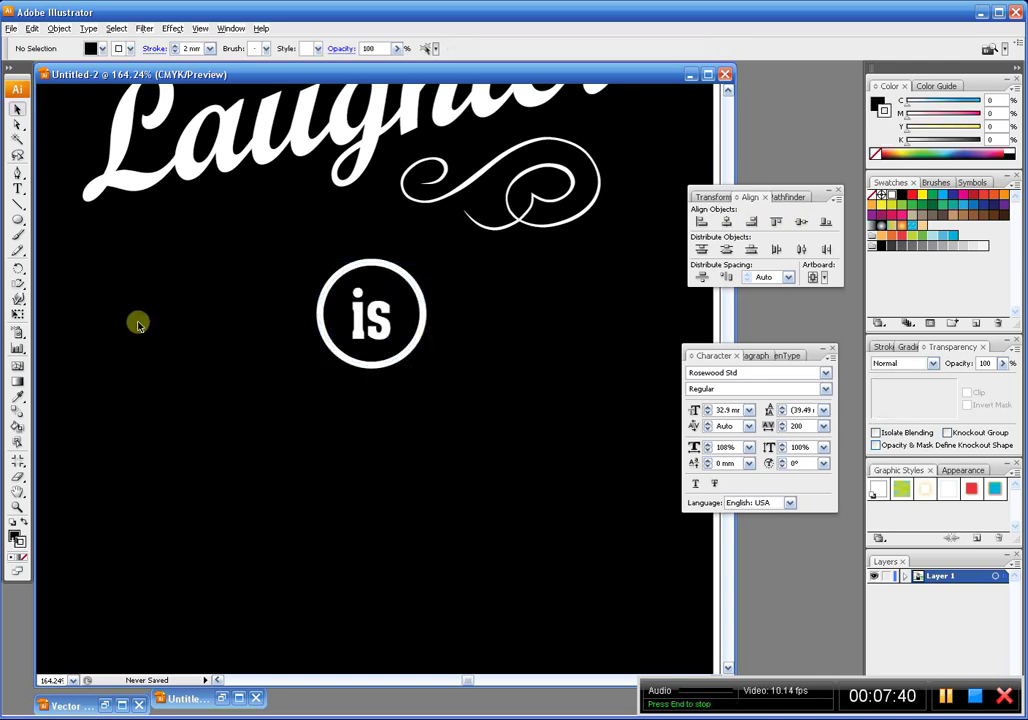
scroll(385, 278, "down", 1)
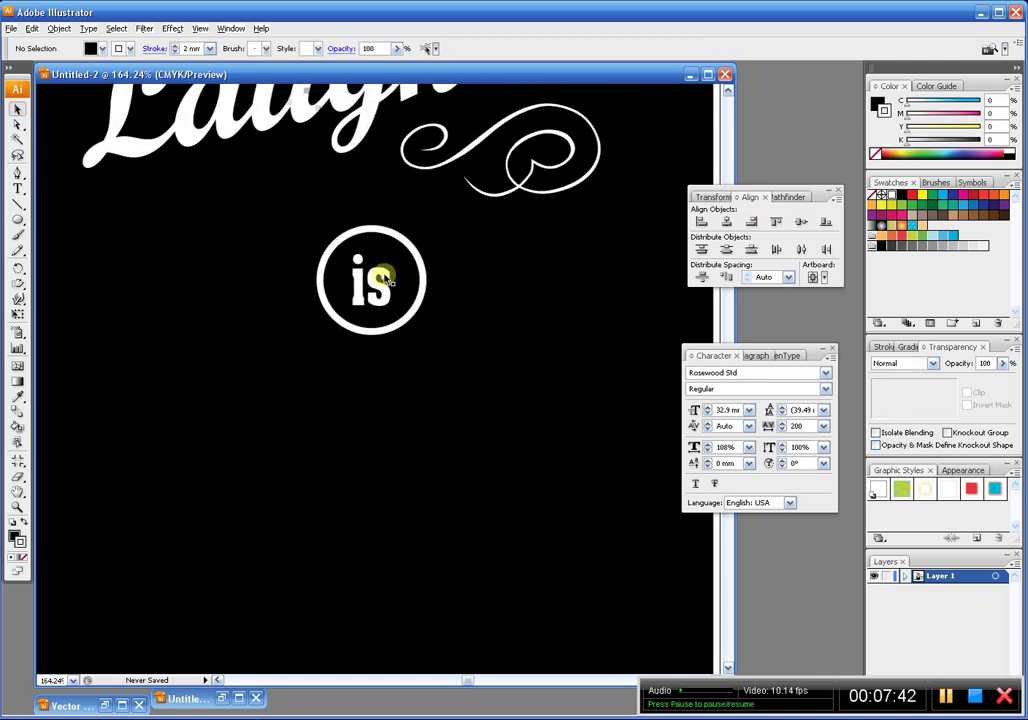
key("ctrl+1")
scroll(390, 275, "up", 2)
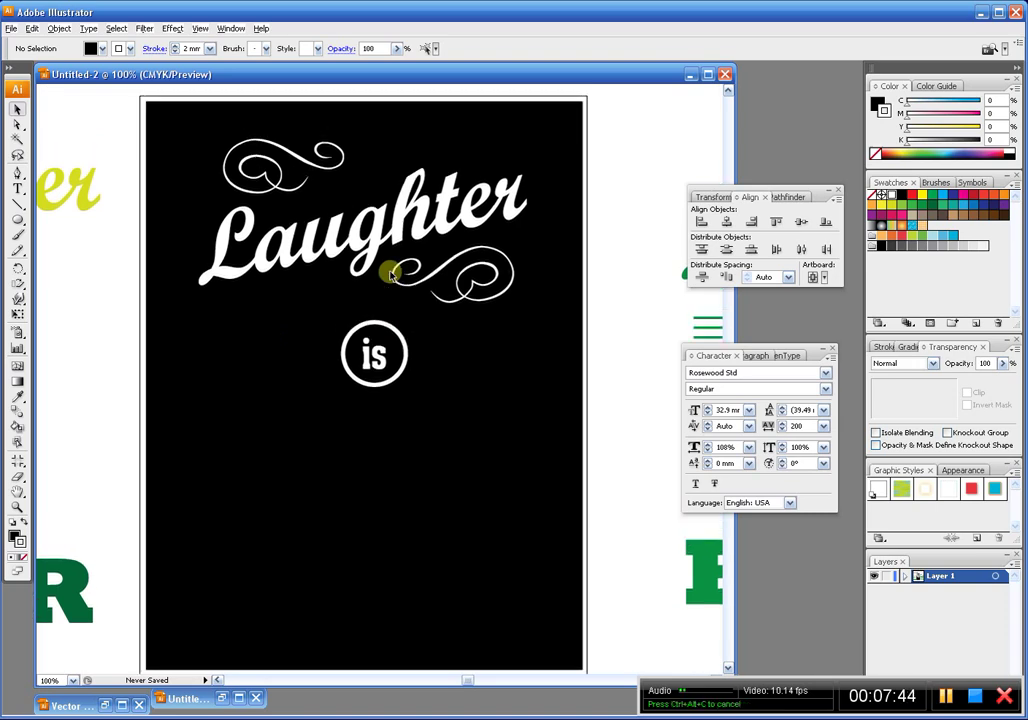
Reduce the stroke weight of the ring around "is" to 0.706 mm
left_click(391, 353)
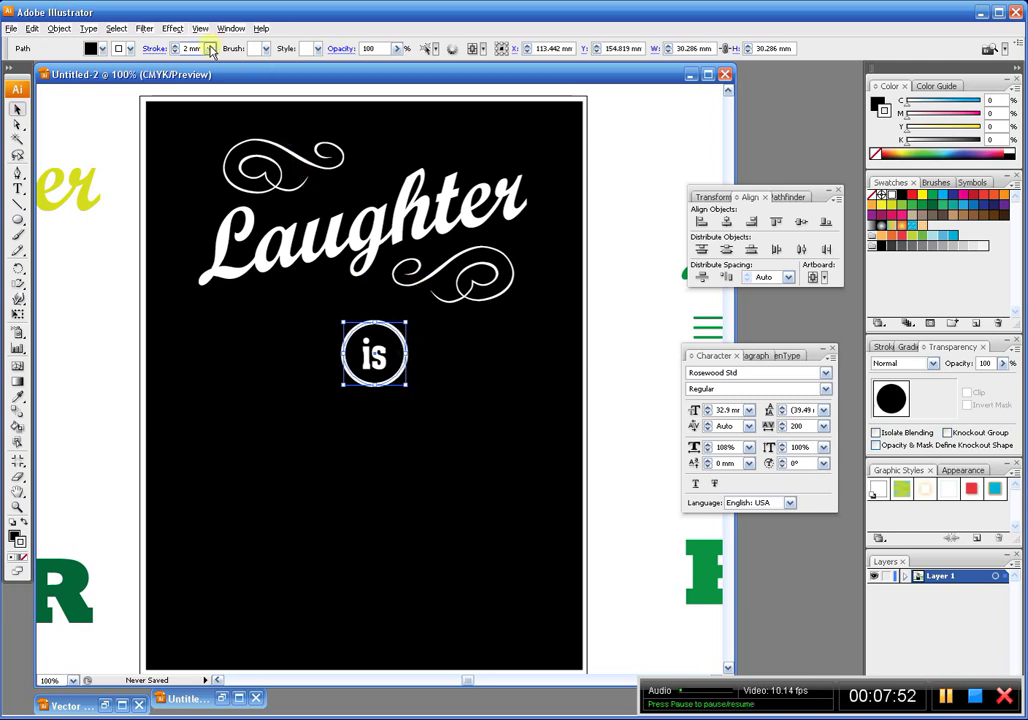
left_click(211, 52)
left_click(197, 107)
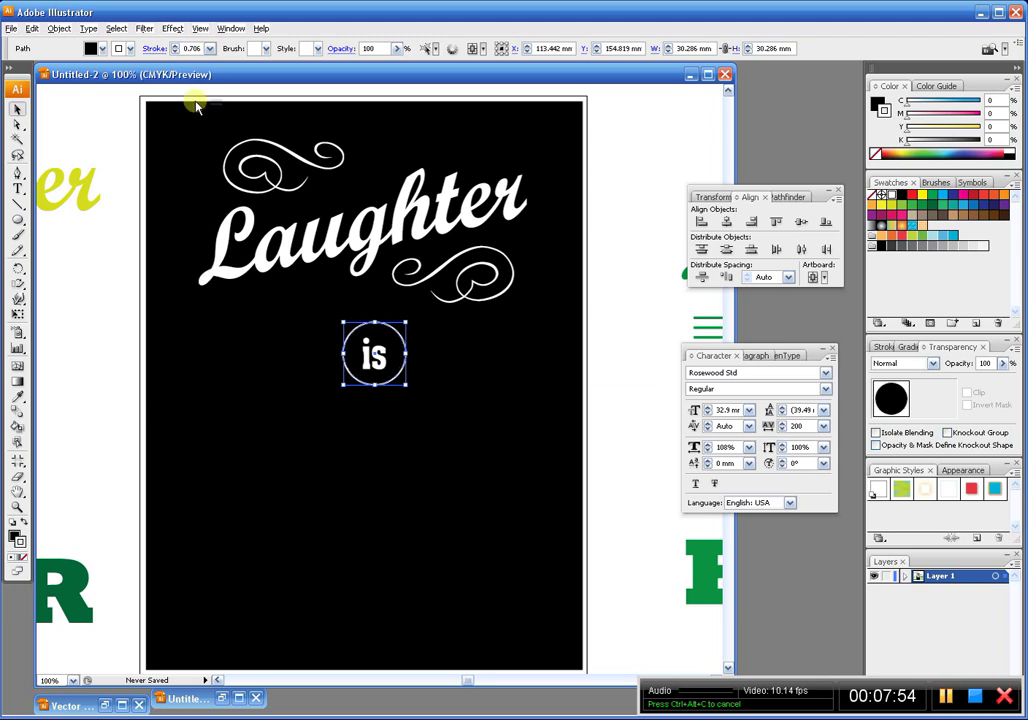
left_click(195, 213)
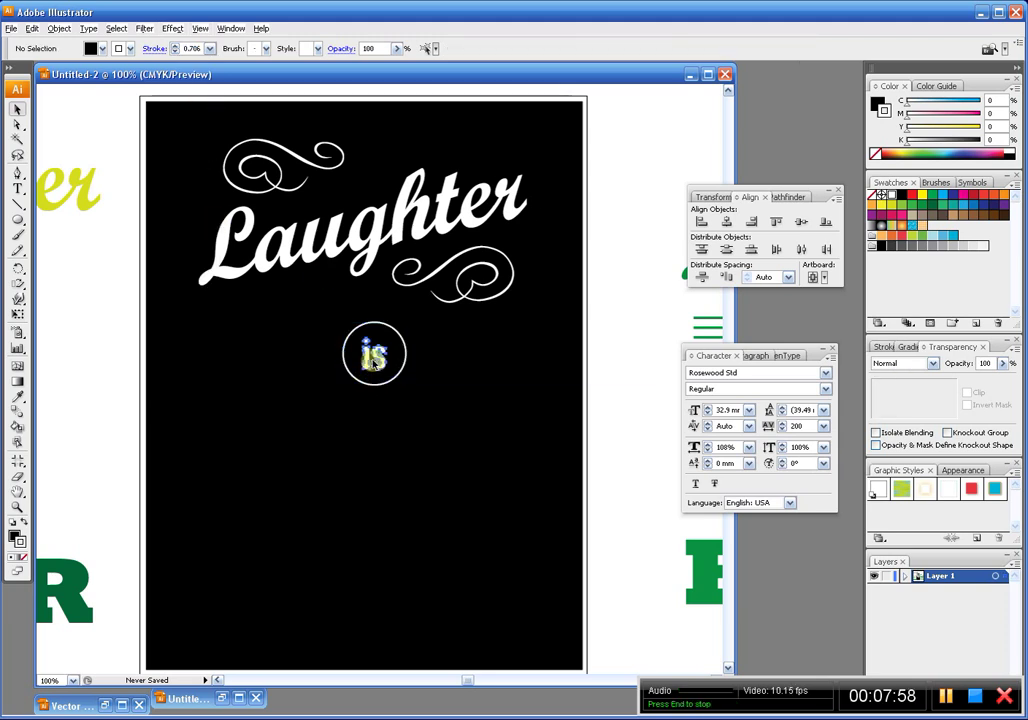
left_click(373, 370)
left_click(519, 319)
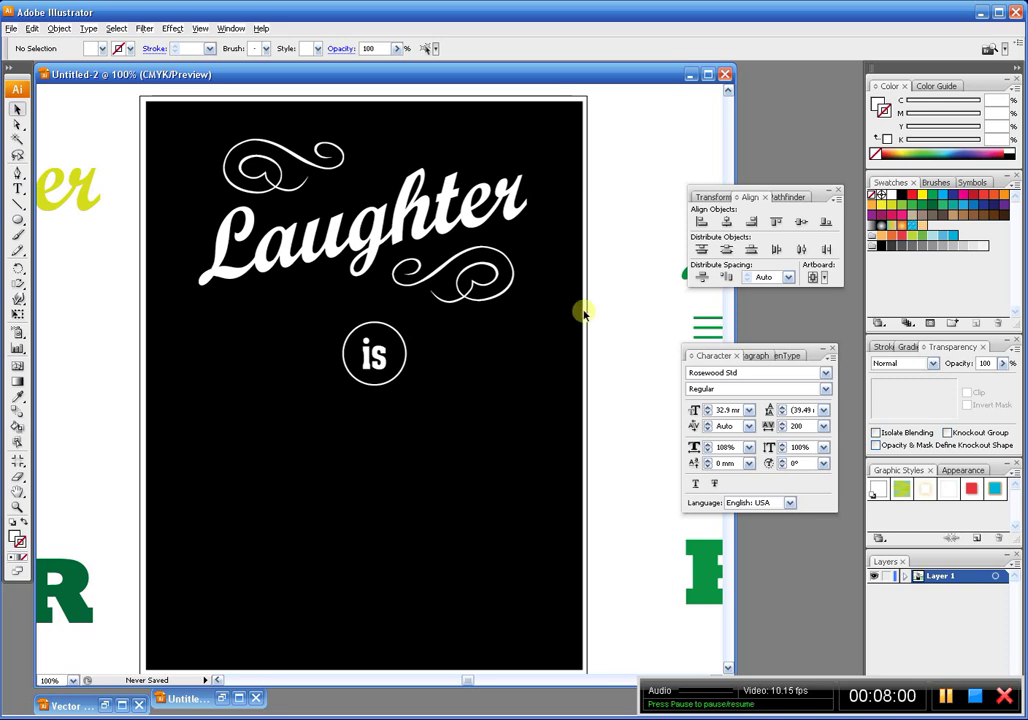
Draw a thin white horizontal bar about 69 mm long left of the ringed "is" and reduce its height to about 1.2 mm
scroll(550, 330, "down", 1)
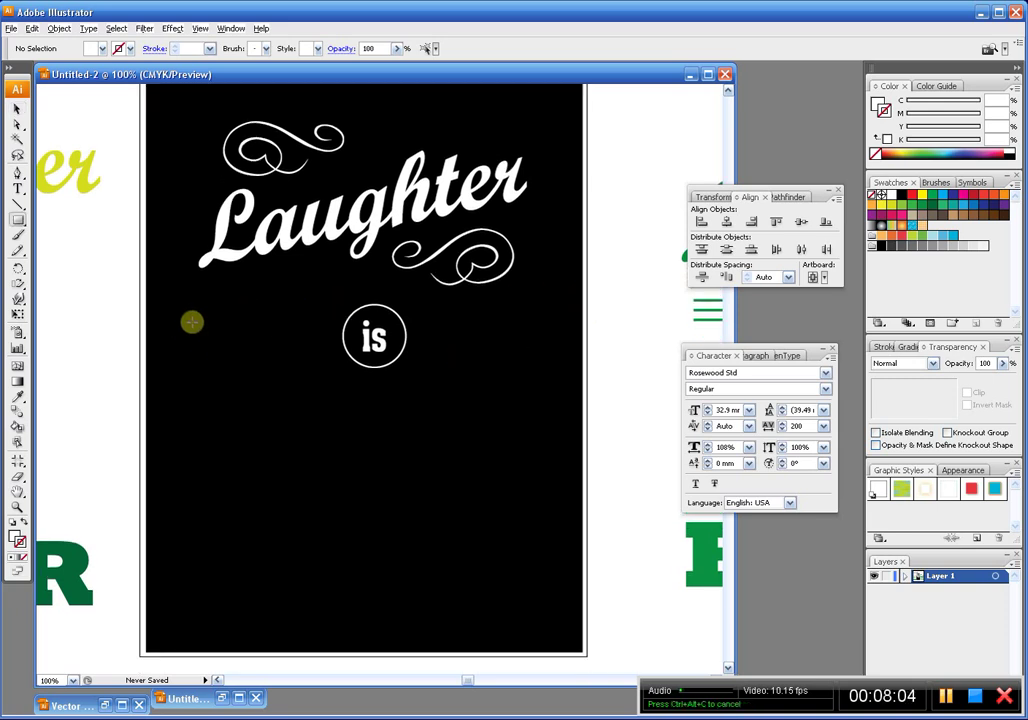
left_click_drag(193, 321, 336, 321)
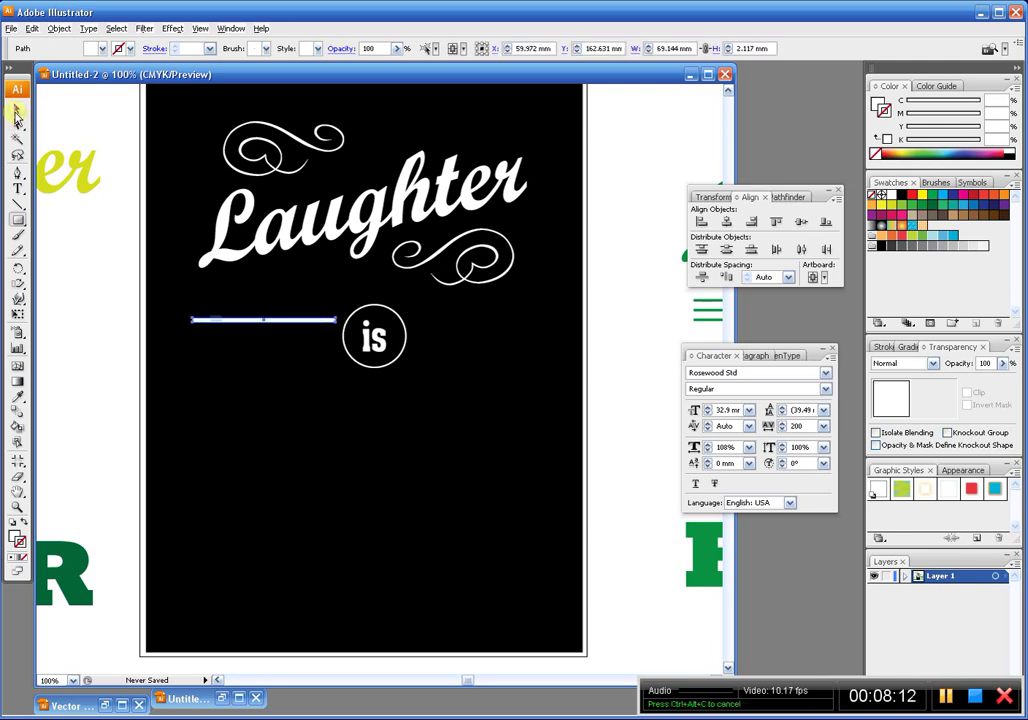
key("z")
left_click_drag(148, 235, 464, 471)
key("v")
left_click_drag(288, 313, 290, 306)
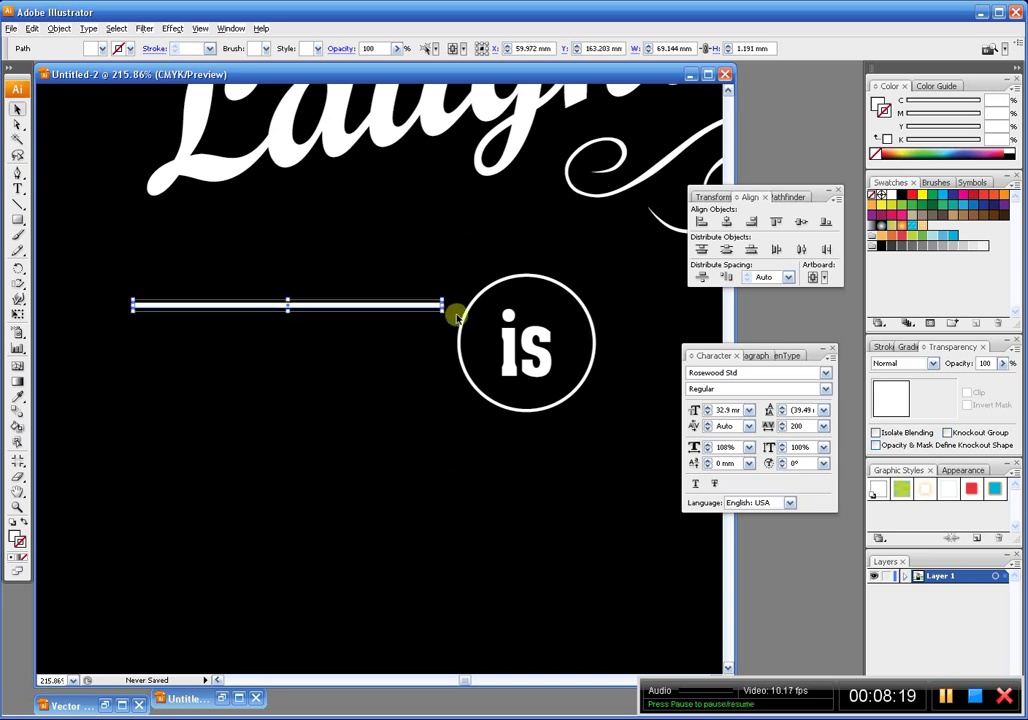
Thin the white bar to about 0.8 mm and shift it slightly left and down, away from the ring
left_click(346, 281)
left_click(353, 306)
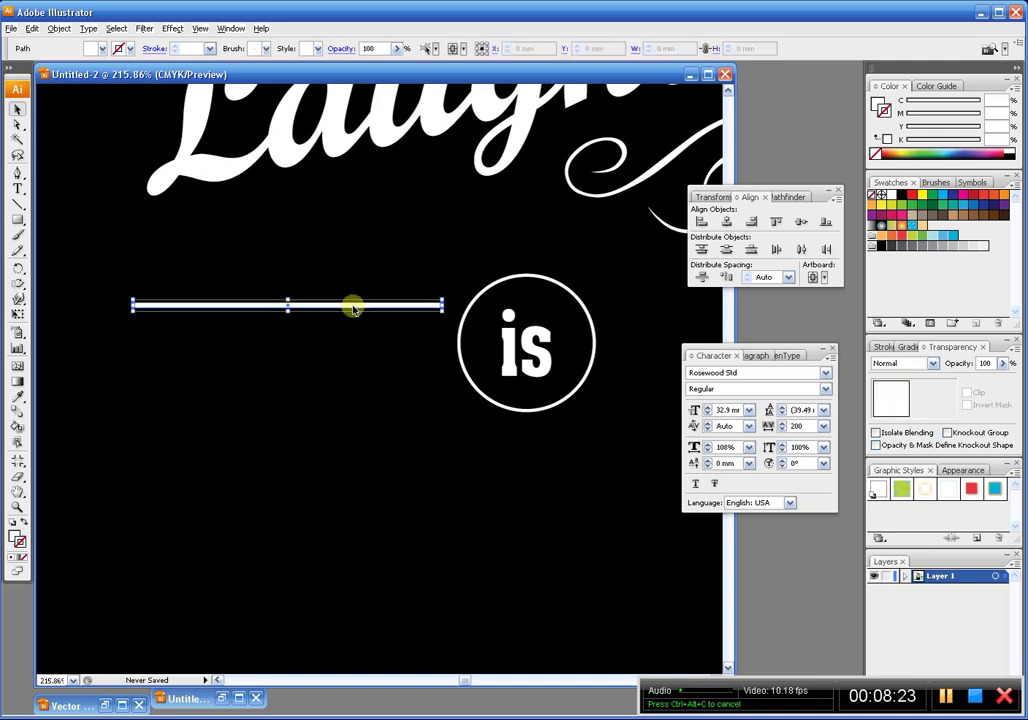
left_click_drag(347, 307, 340, 312)
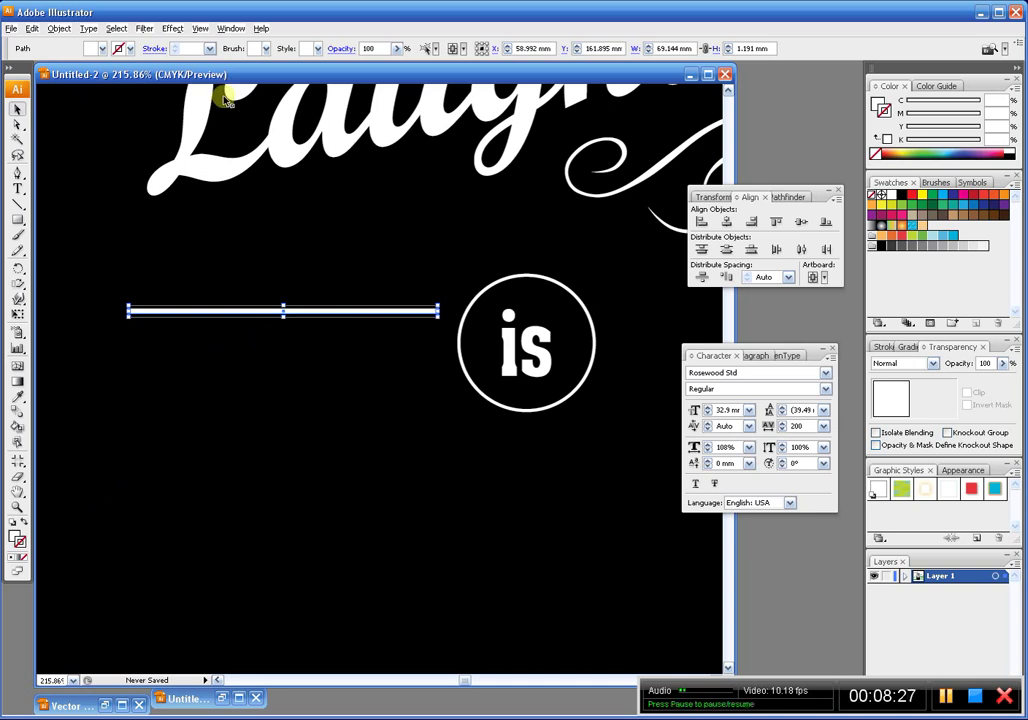
left_click_drag(283, 318, 281, 311)
left_click(289, 257)
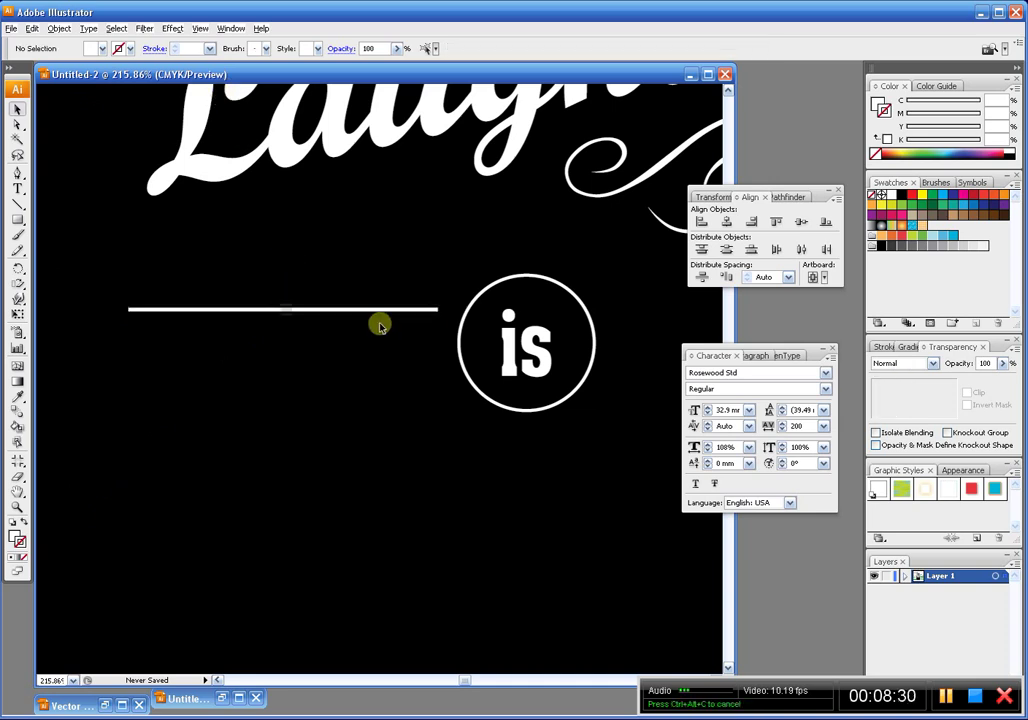
left_click_drag(376, 312, 356, 318)
left_click_drag(269, 288, 292, 190)
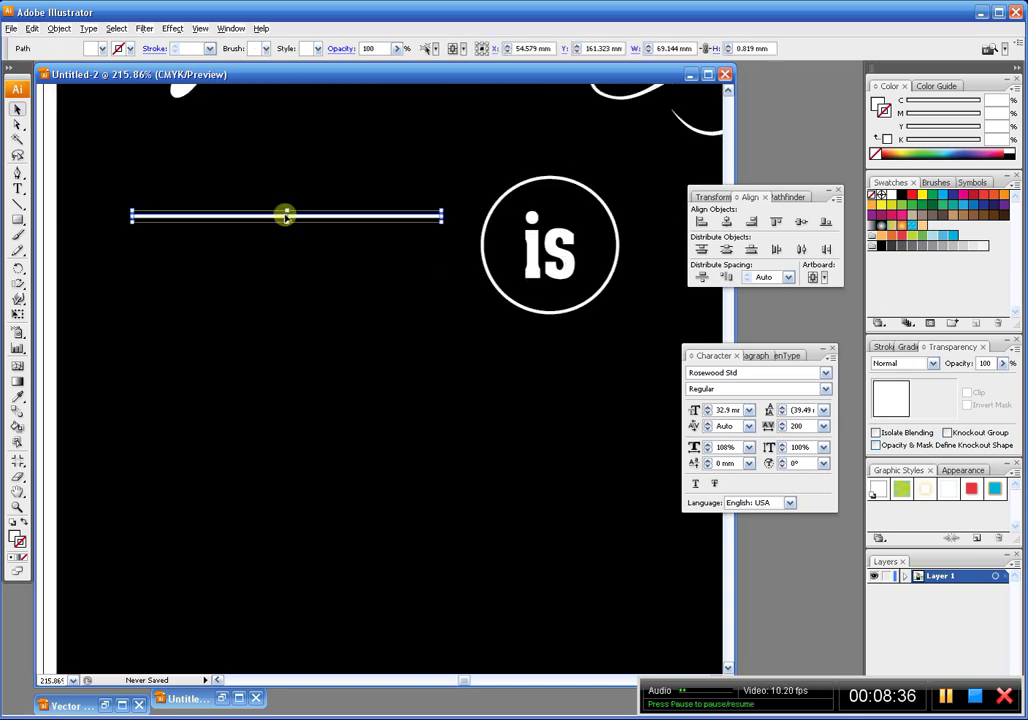
left_click(470, 234)
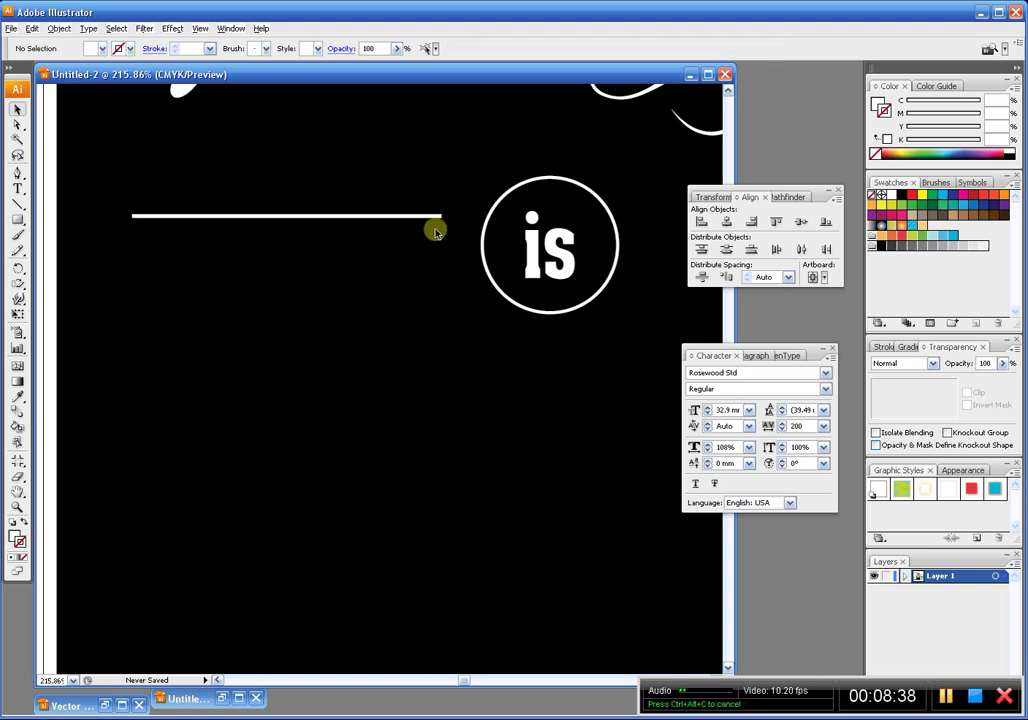
Duplicate the white bar twice downward to form a stack of three parallel lines
left_click(405, 219)
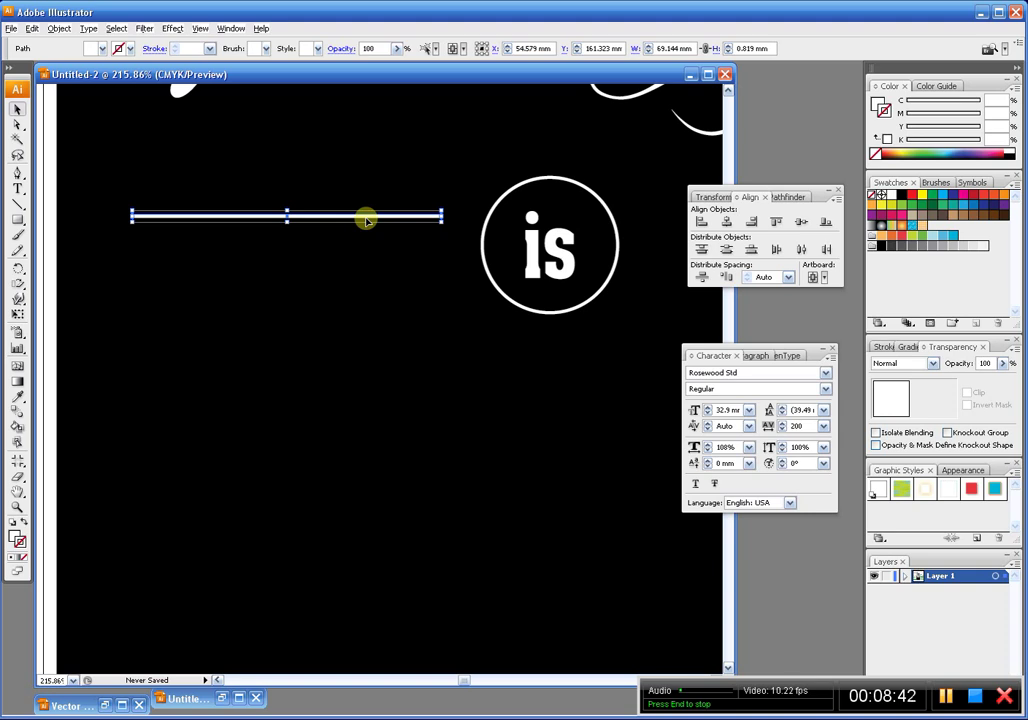
left_click_drag(367, 221, 367, 249)
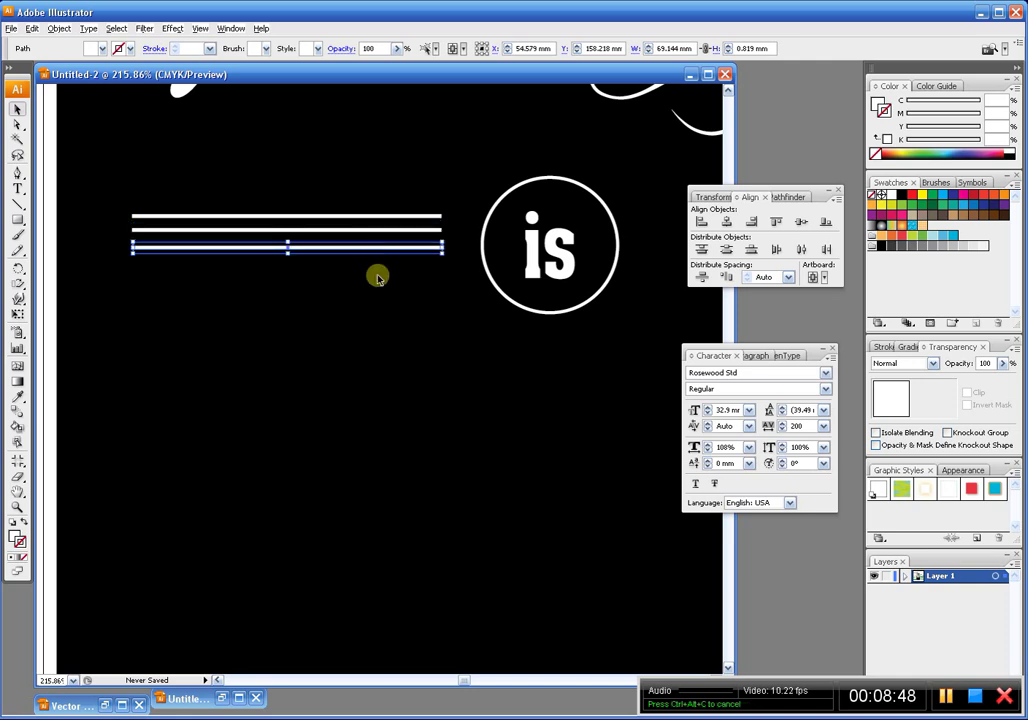
left_click(379, 282)
Distribute the three lines evenly, move them slightly down beside the ring and group them
scroll(381, 287, "up", 2)
left_click_drag(270, 222, 356, 328)
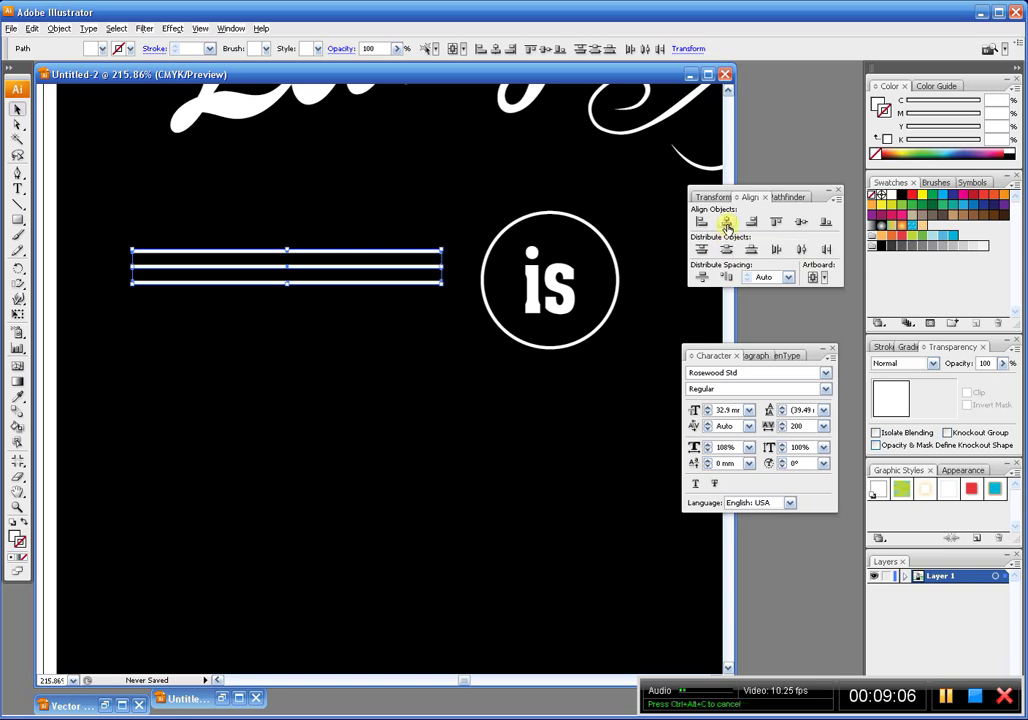
left_click_drag(337, 271, 337, 282)
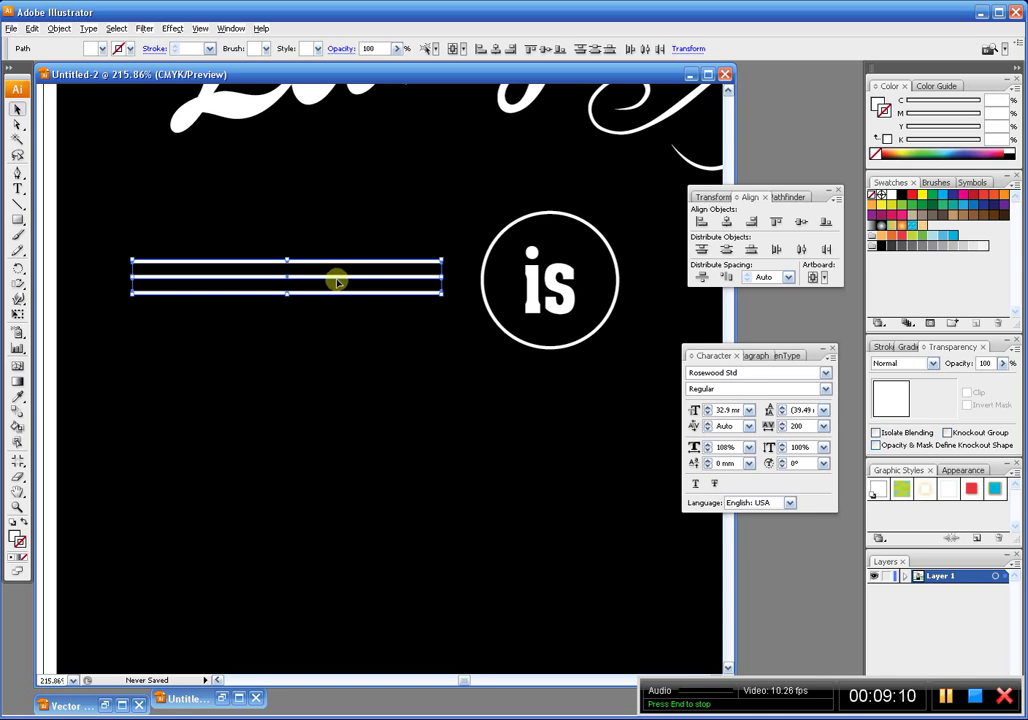
key("ctrl+g")
Copy the line group to the right side of the ringed "is" and align both groups on their vertical centers
left_click_drag(337, 282, 528, 270)
left_click(535, 360)
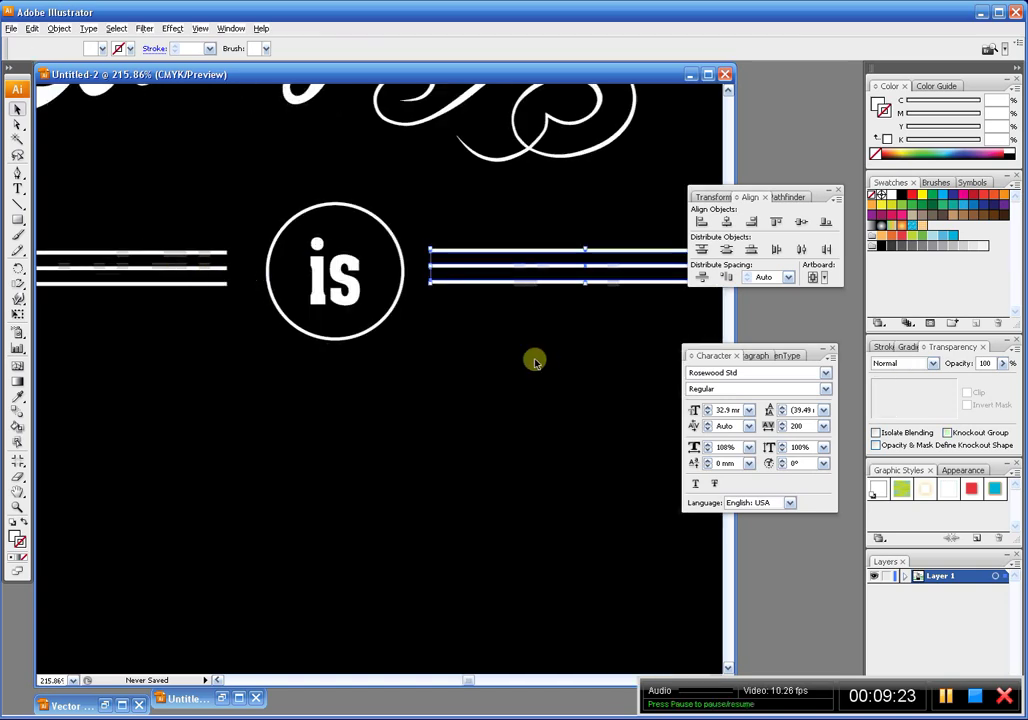
key("ctrl+minus")
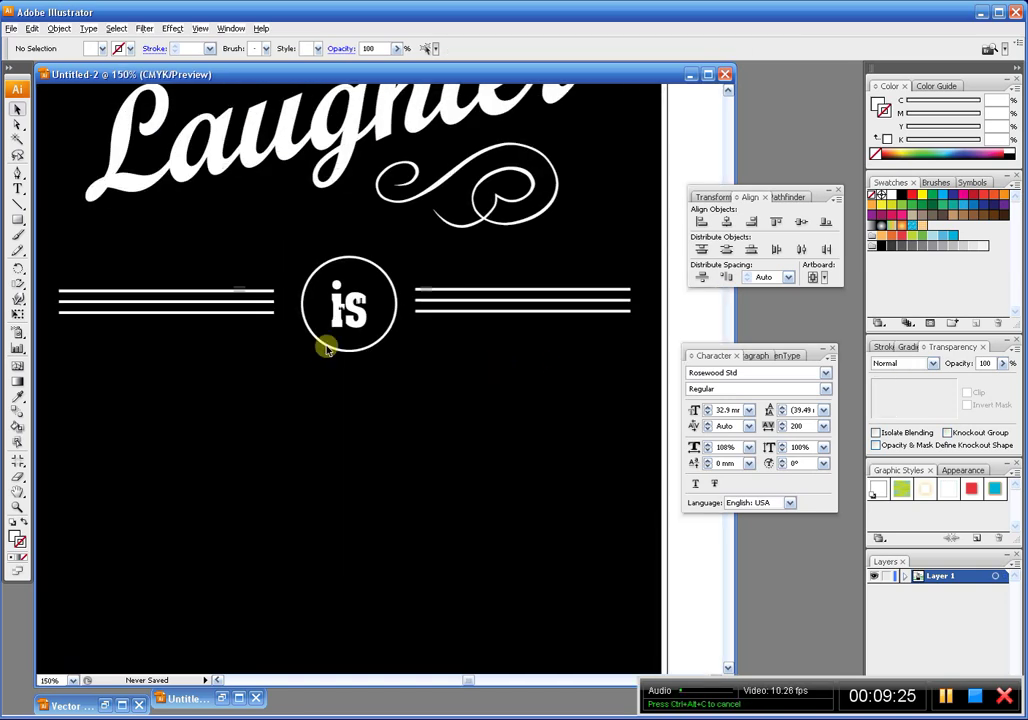
left_click(519, 301)
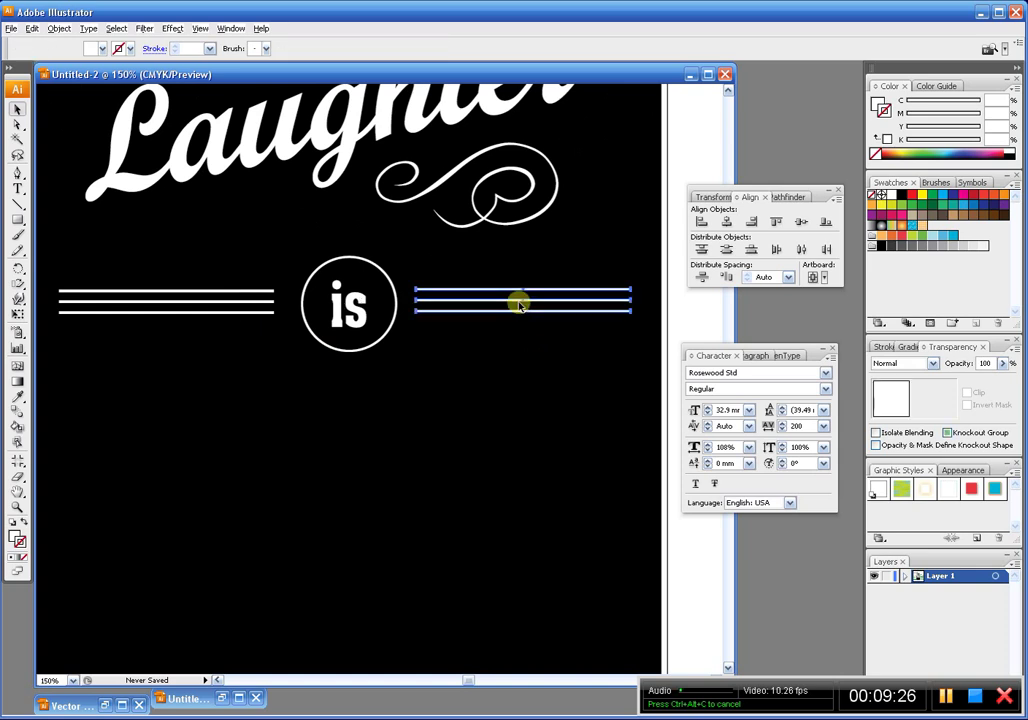
left_click(231, 306, "shift")
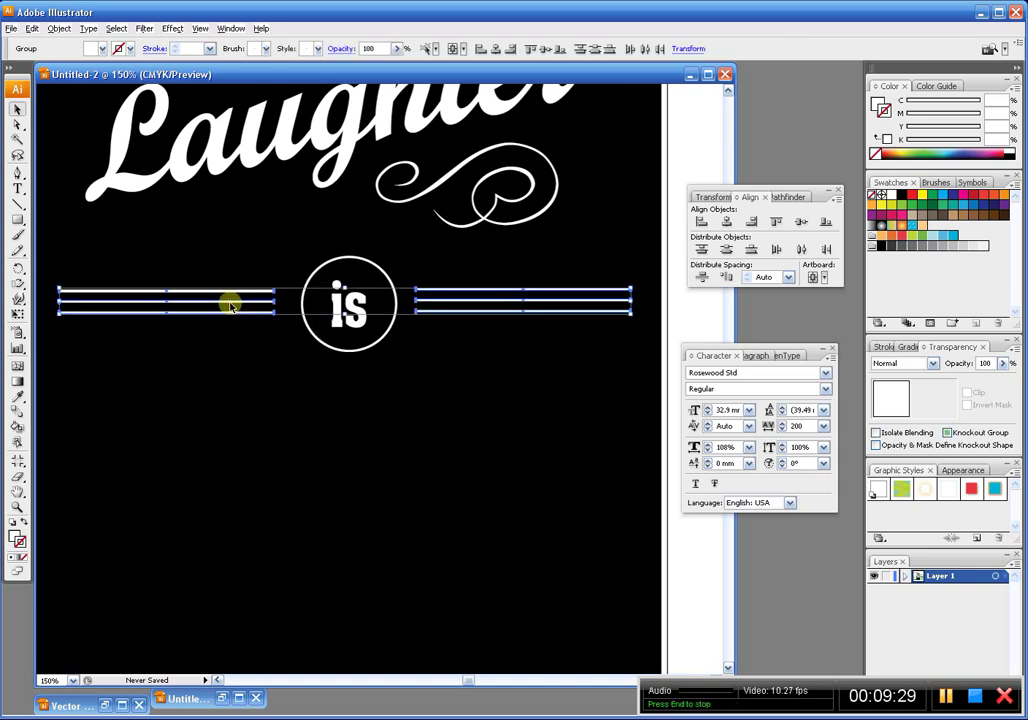
left_click(801, 222)
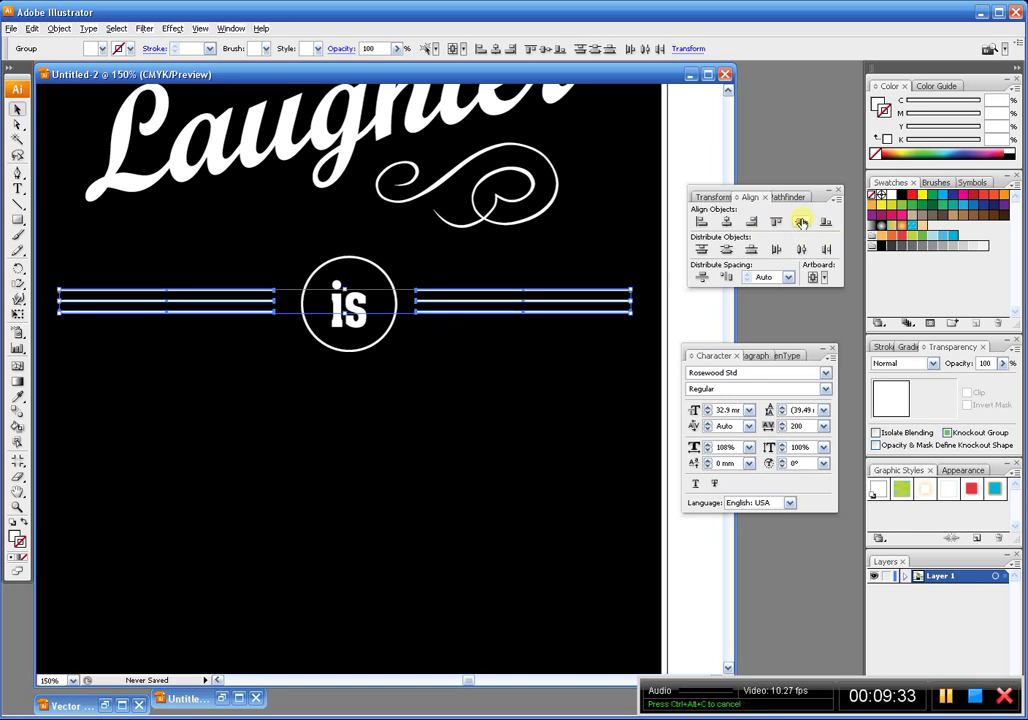
left_click(435, 410)
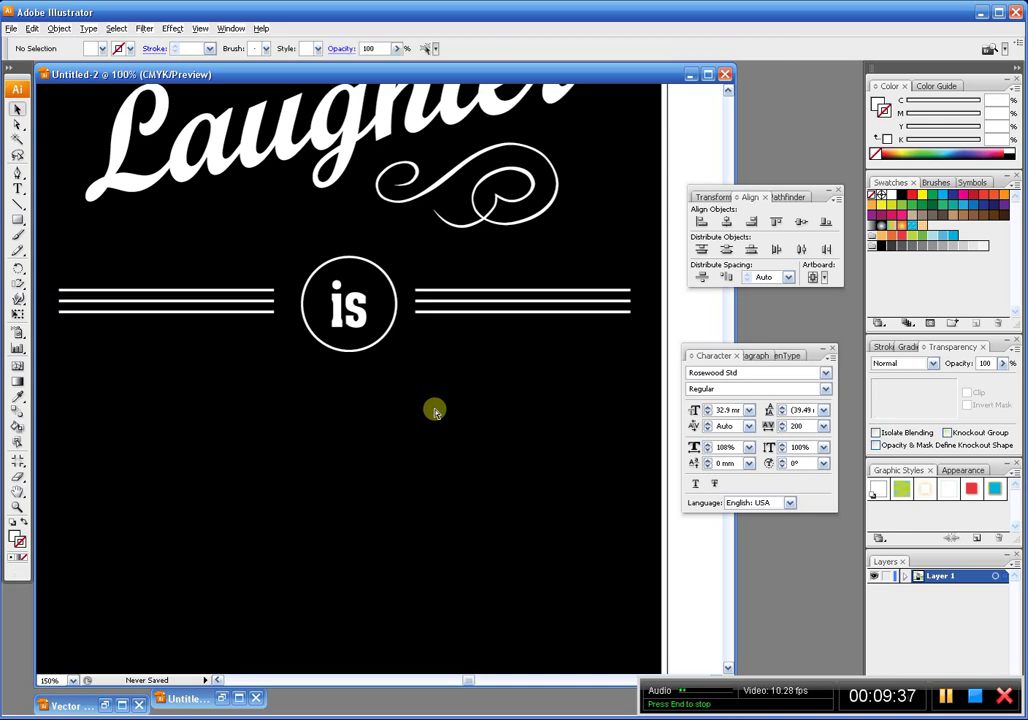
Enlarge the white "Laughter" lettering together with its two swirls slightly and shift it a little down toward the lines
key("ctrl+minus")
key("ctrl+minus")
scroll(435, 410, "up", 1)
scroll(435, 410, "down", 2)
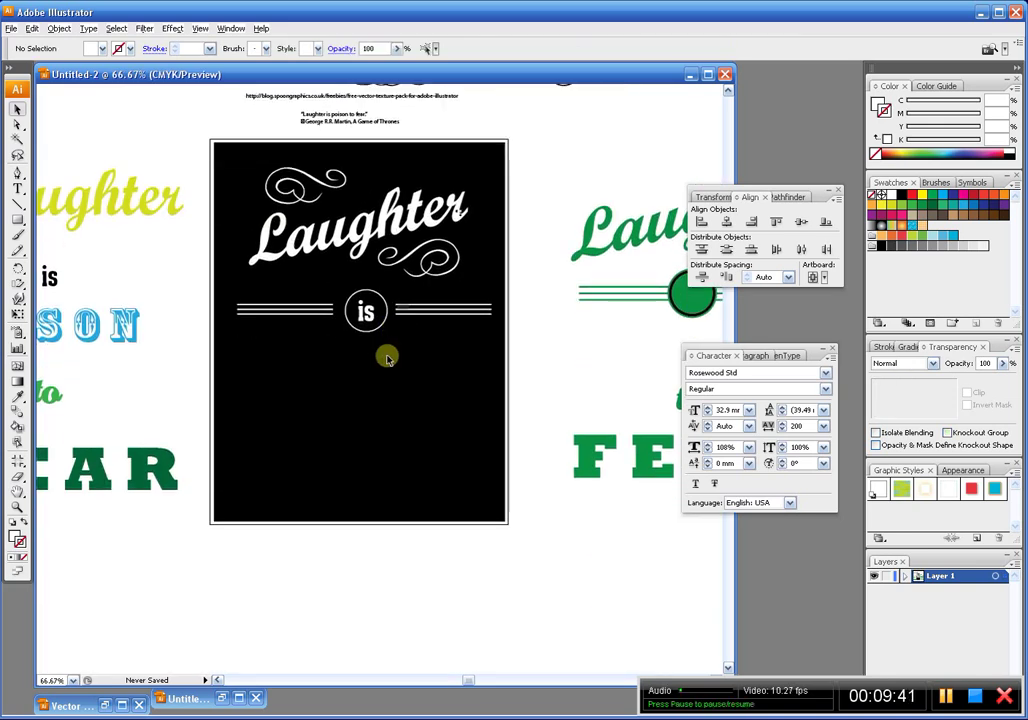
scroll(388, 358, "up", 1)
scroll(386, 355, "down", 1)
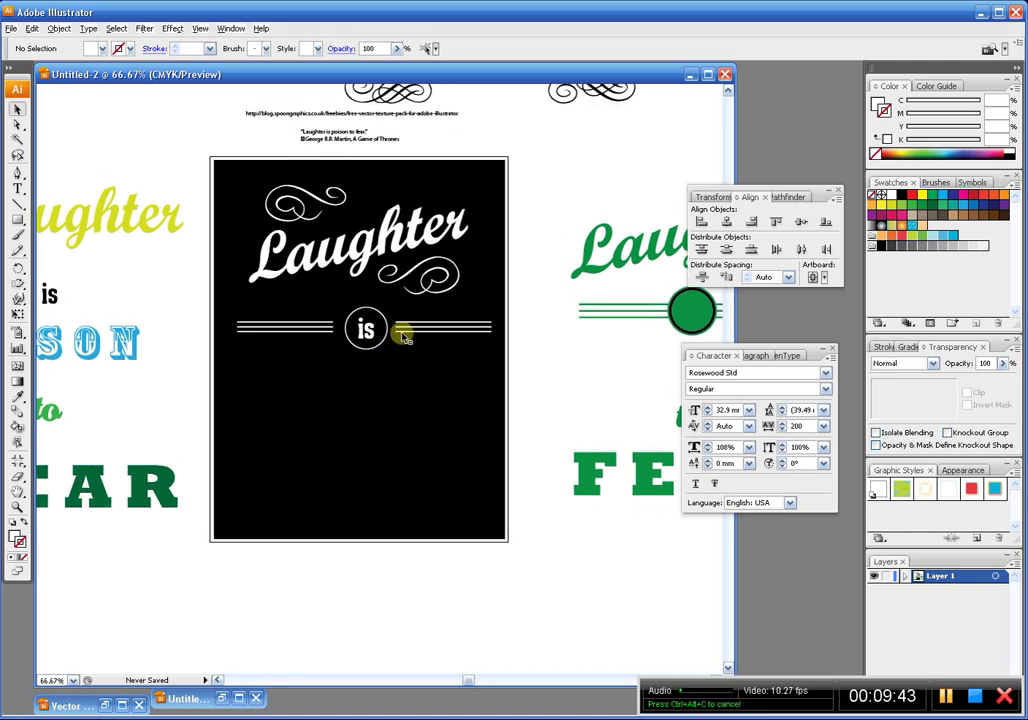
scroll(403, 337, "down", 1)
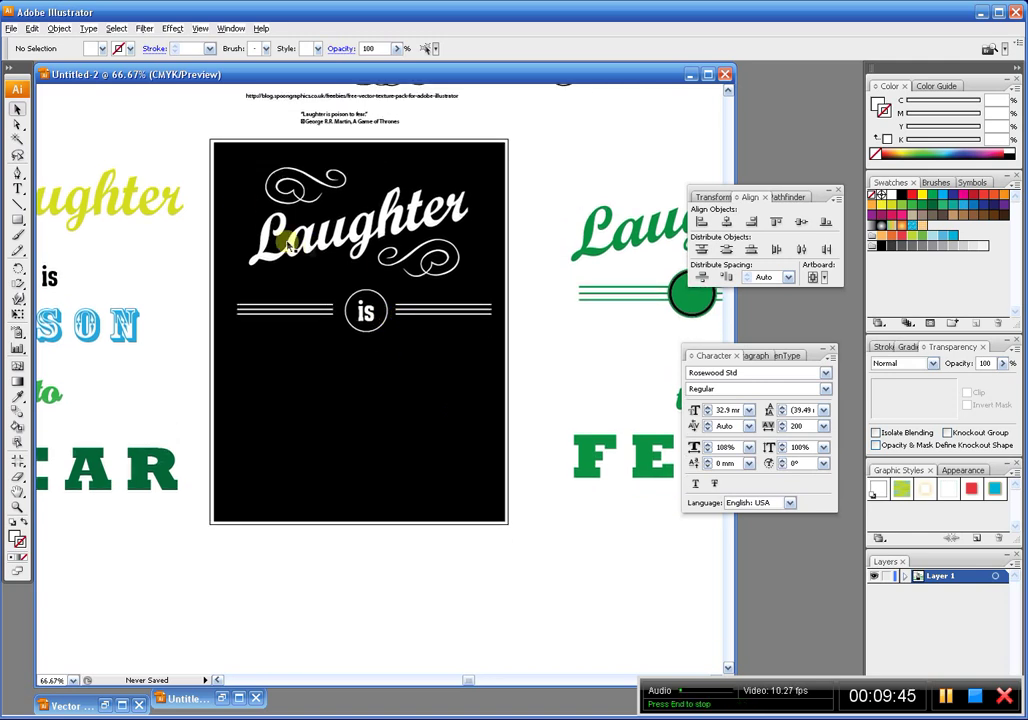
left_click_drag(238, 177, 455, 265)
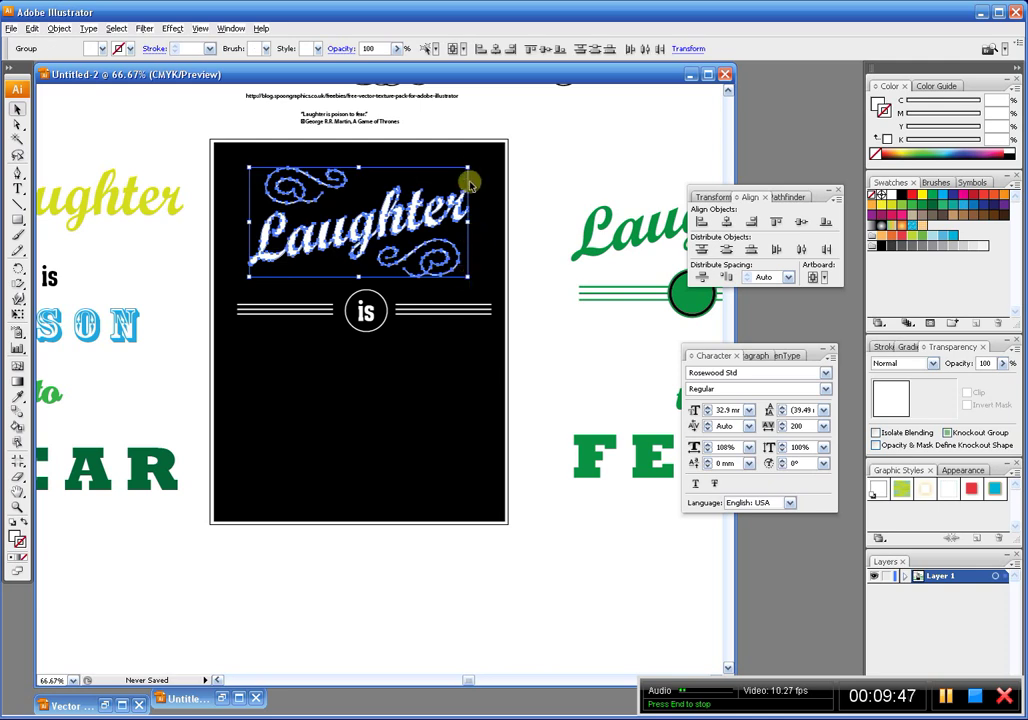
left_click_drag(466, 169, 471, 207)
left_click(356, 367)
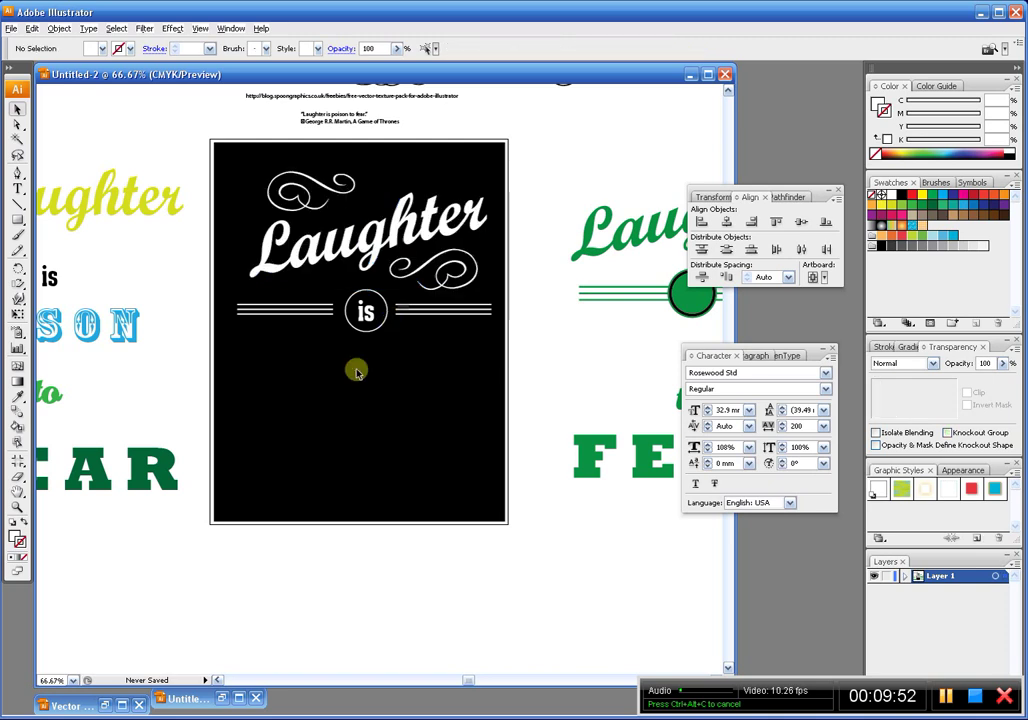
Move the blue "POISON" text onto the poster below the ringed "is" and stretch it slightly taller
scroll(344, 418, "down", 1)
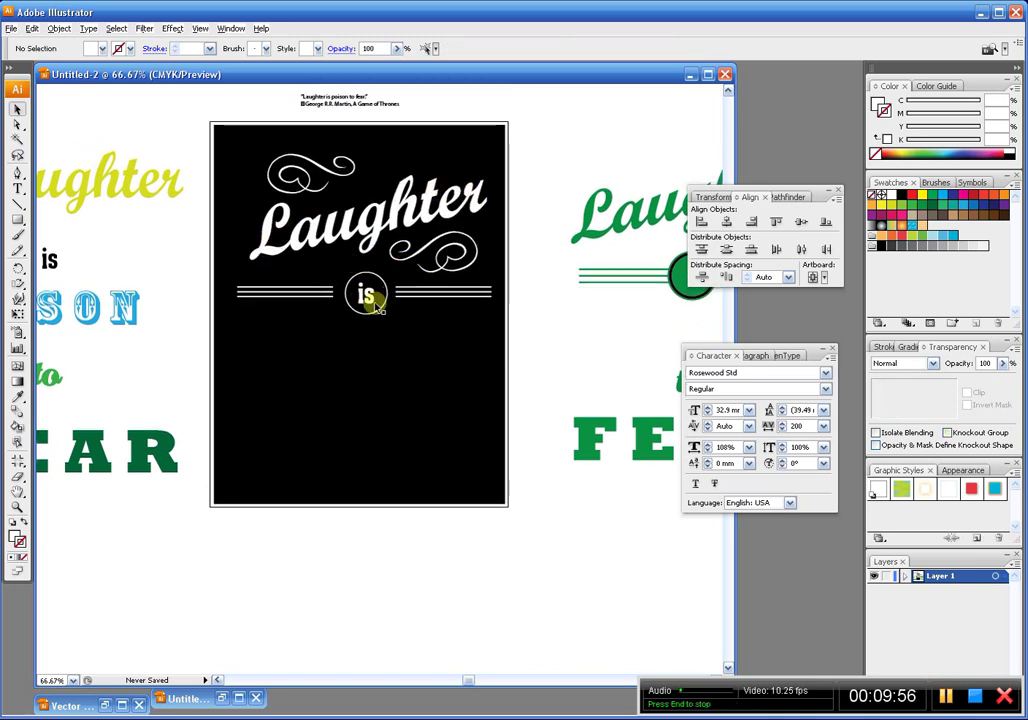
left_click_drag(372, 305, 439, 271)
left_click_drag(133, 285, 433, 347)
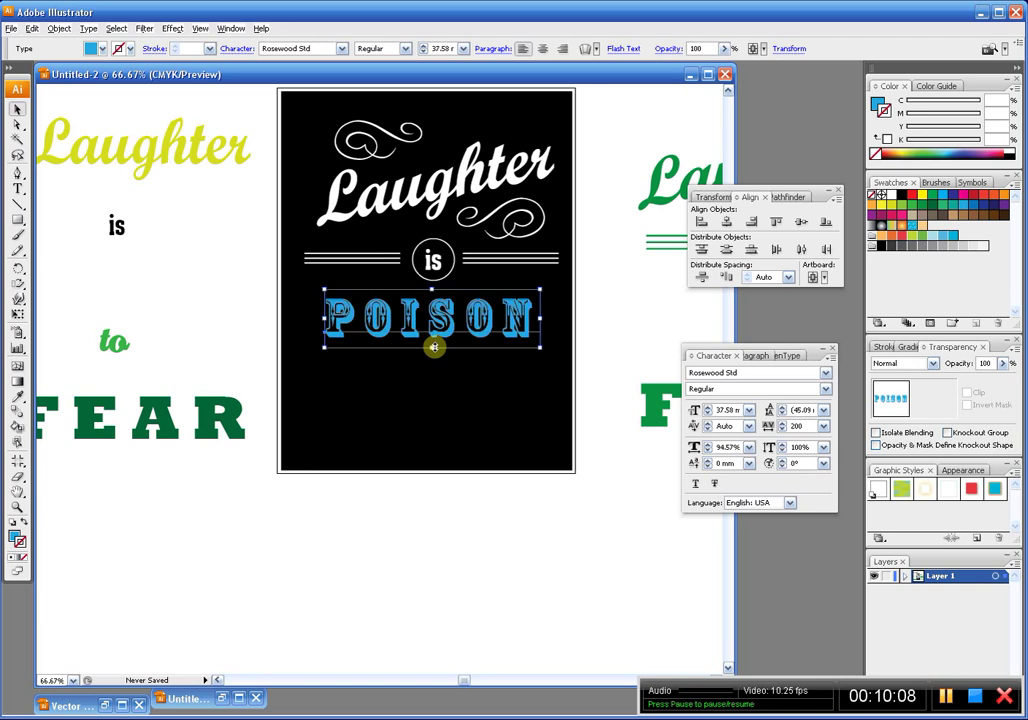
Try converting the "POISON" text to outlines and nudging it, and undo this along with the text's stretching
key("ctrl+shift+o")
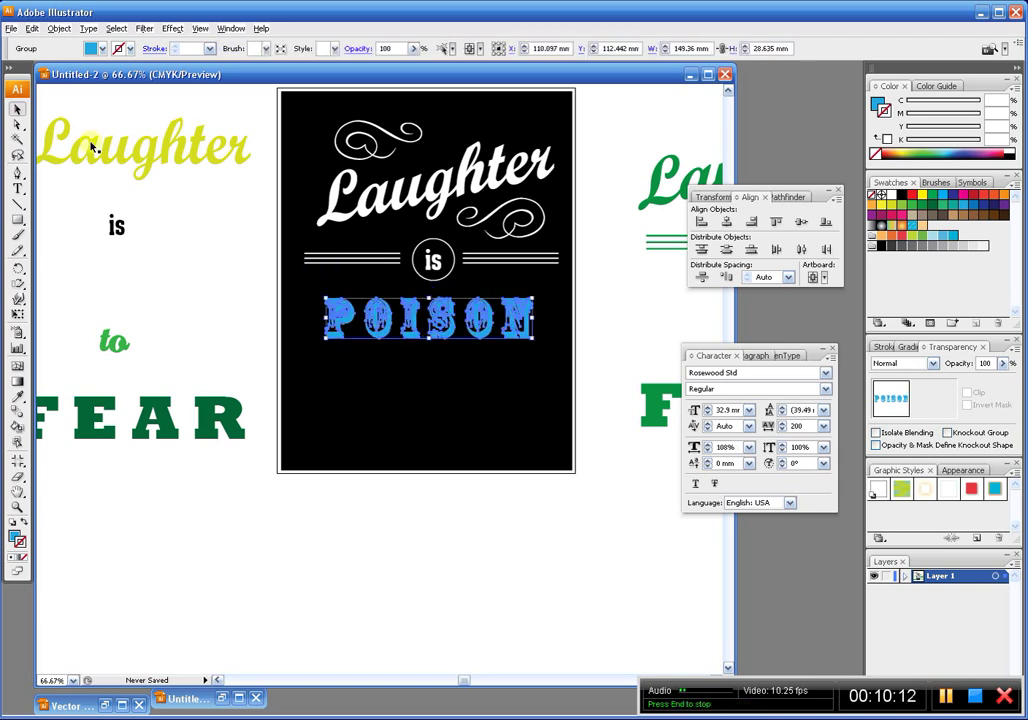
left_click(190, 245)
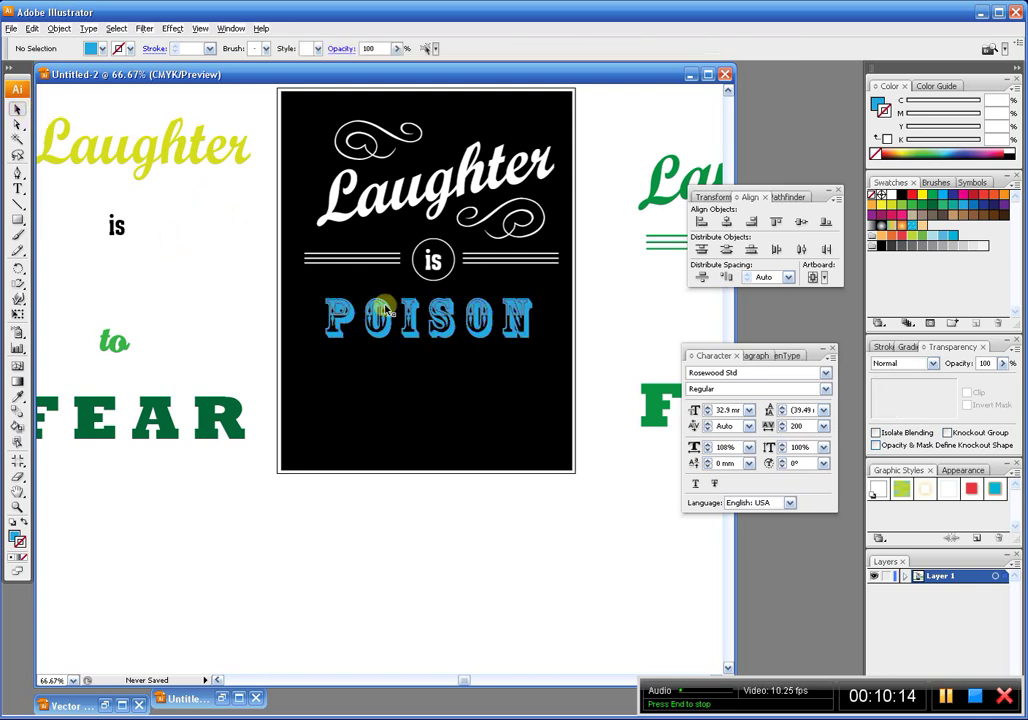
left_click(442, 322)
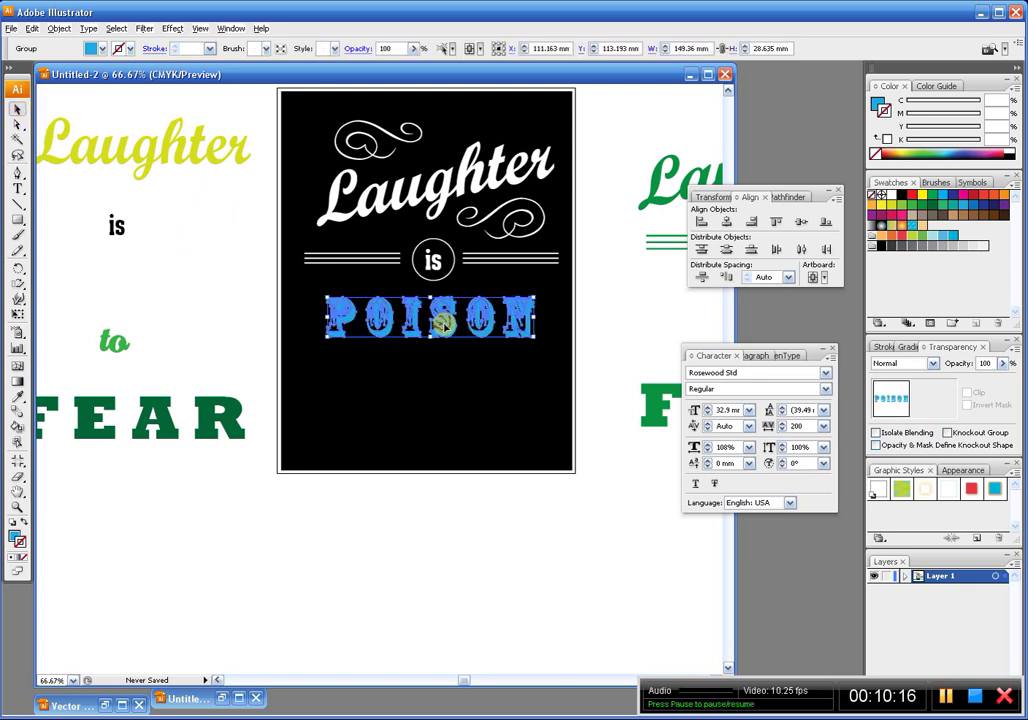
scroll(271, 287, "left", 4)
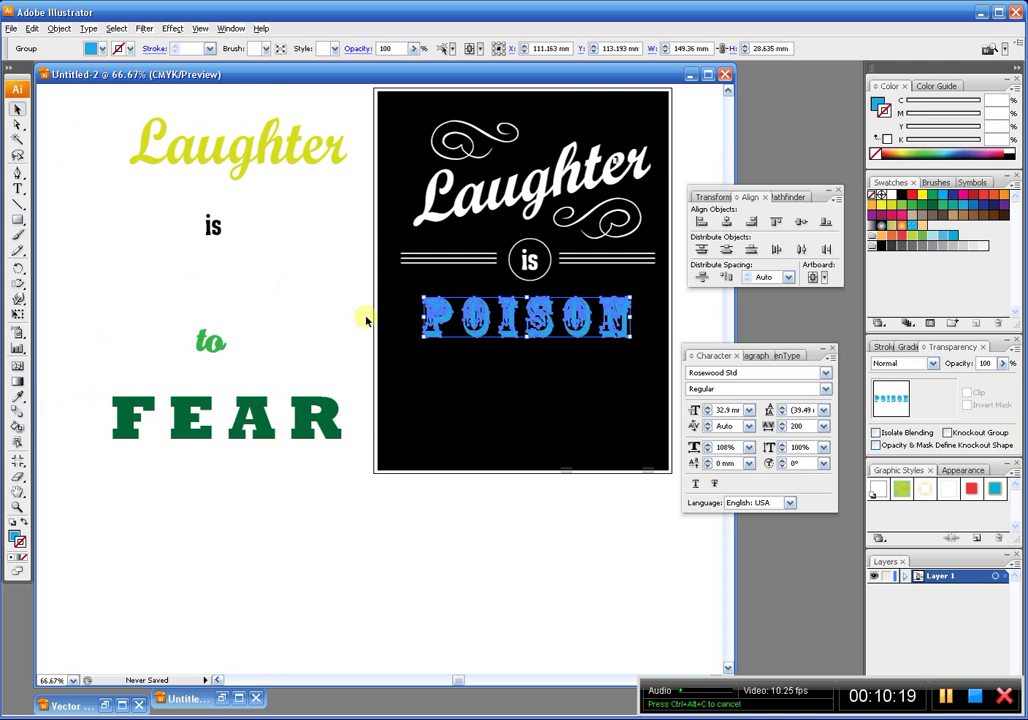
key("ctrl+z")
key("ctrl+z")
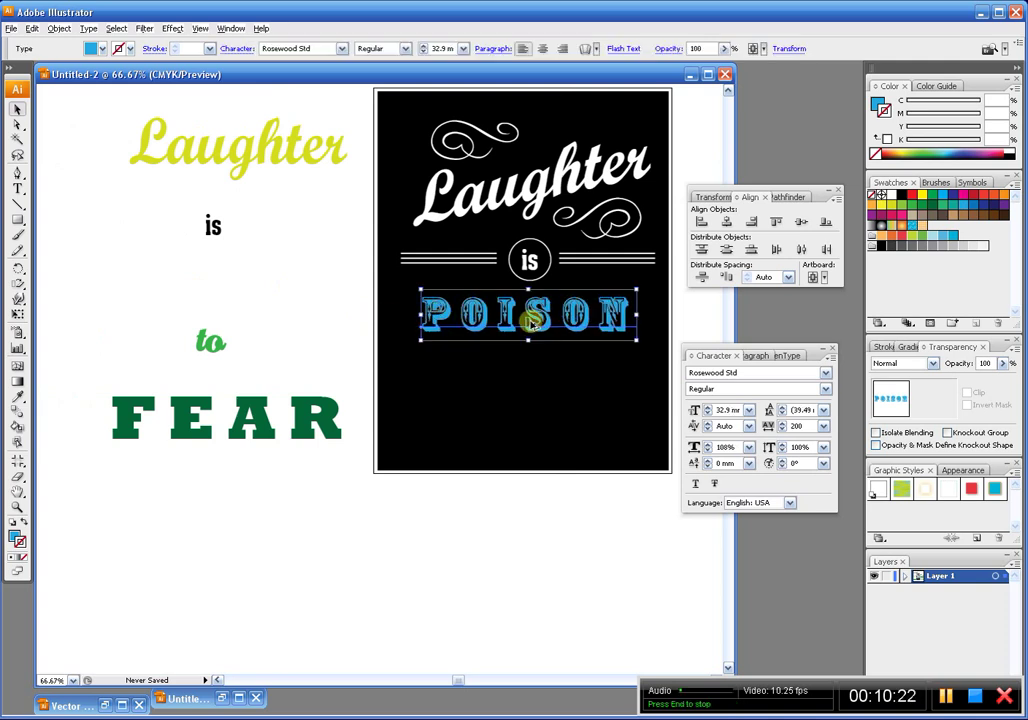
Place a spare copy of the "POISON" text between "is" and "to" beside the poster and select the one on the poster
left_click_drag(532, 320, 211, 312)
left_click(582, 318)
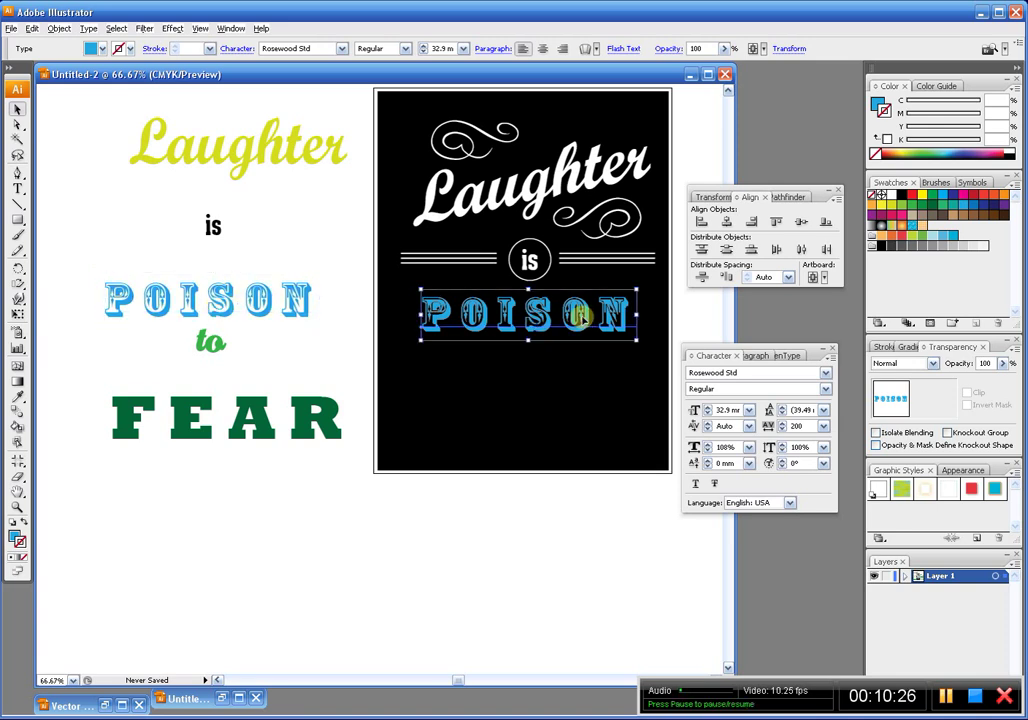
Convert the blue "POISON" text on the poster to outlines
key("ctrl+shift+o")
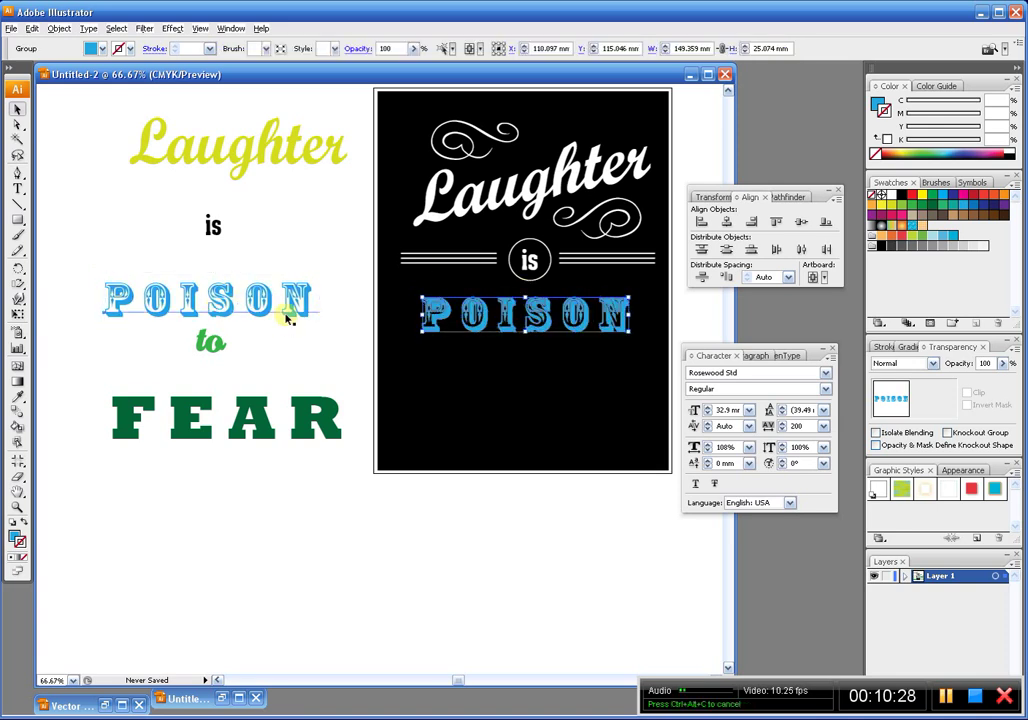
left_click(288, 318)
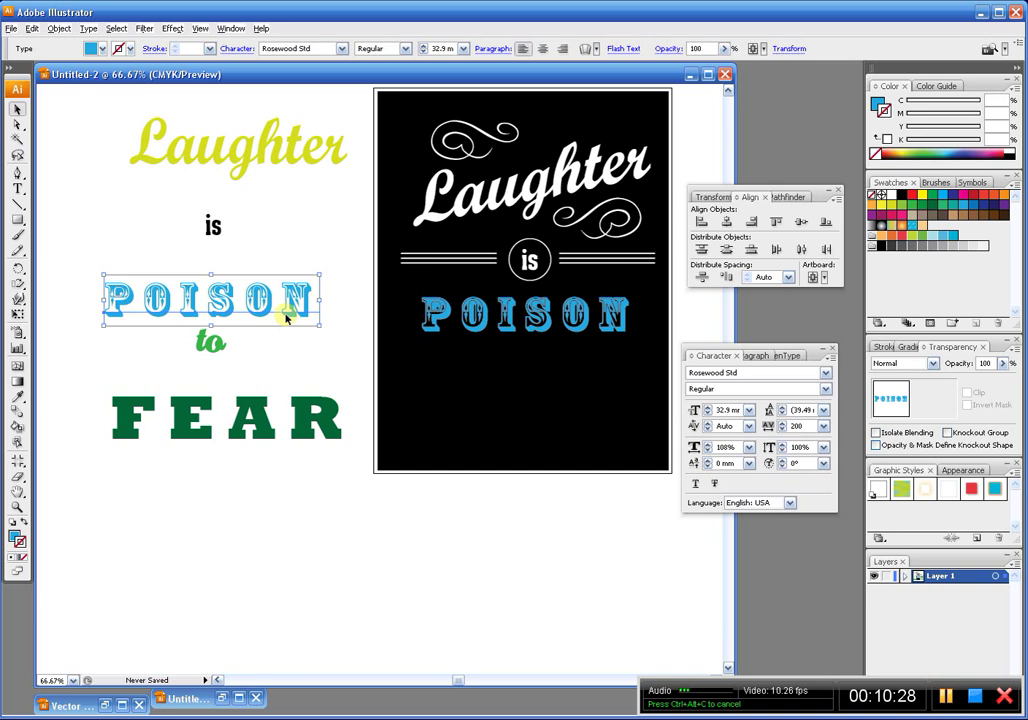
left_click(255, 228)
left_click(120, 312)
scroll(300, 230, "down", 2)
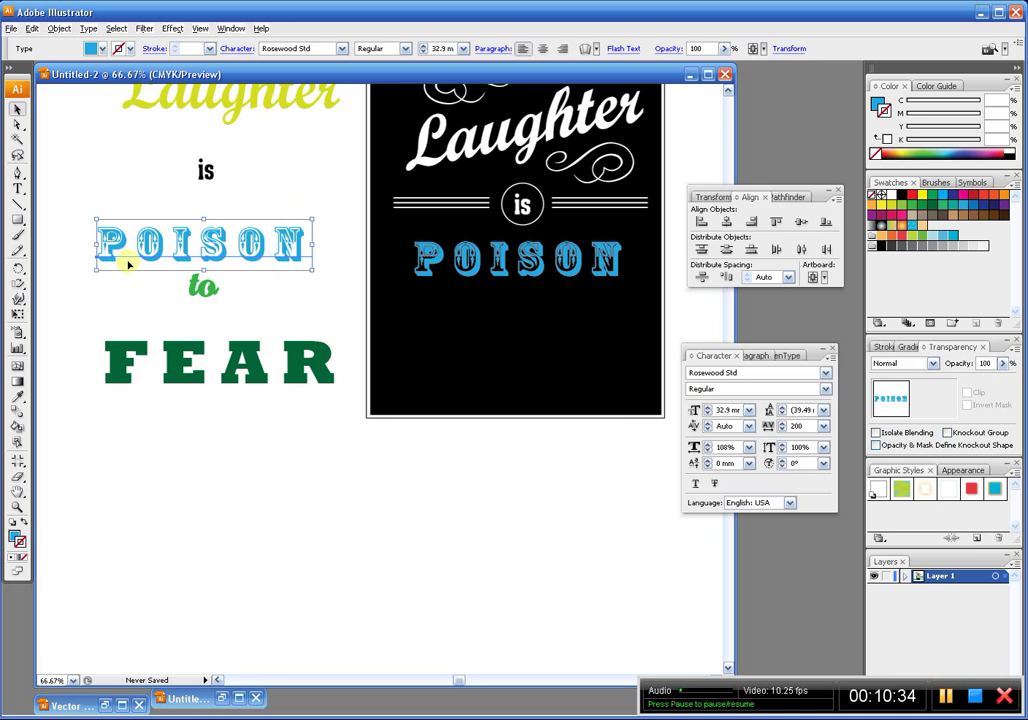
key("space")
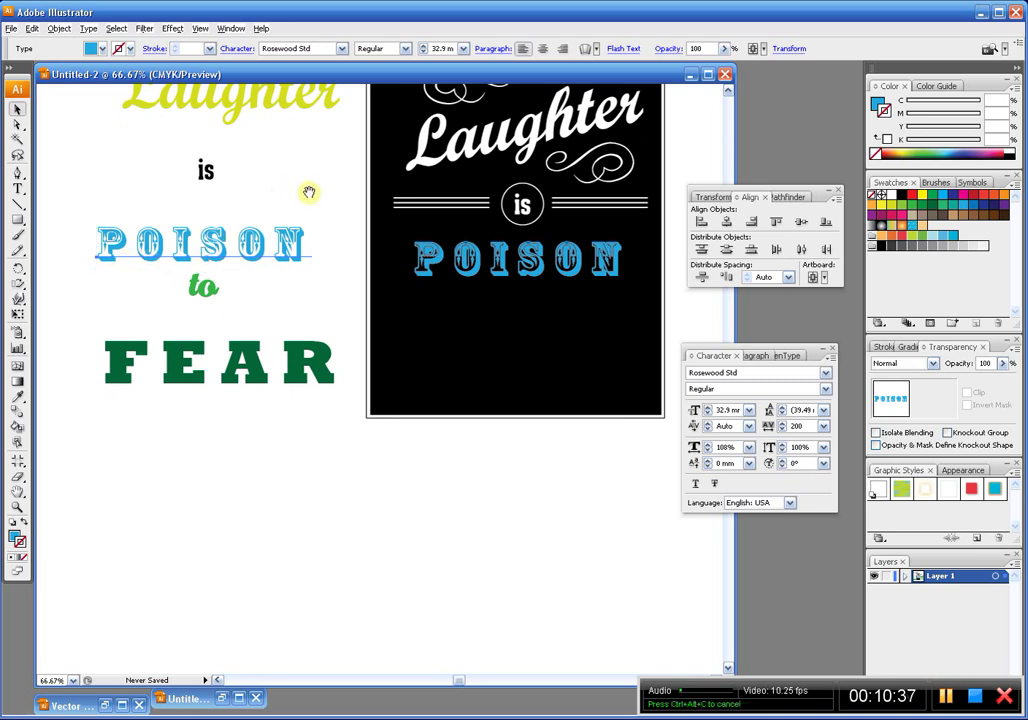
left_click_drag(293, 195, 213, 205)
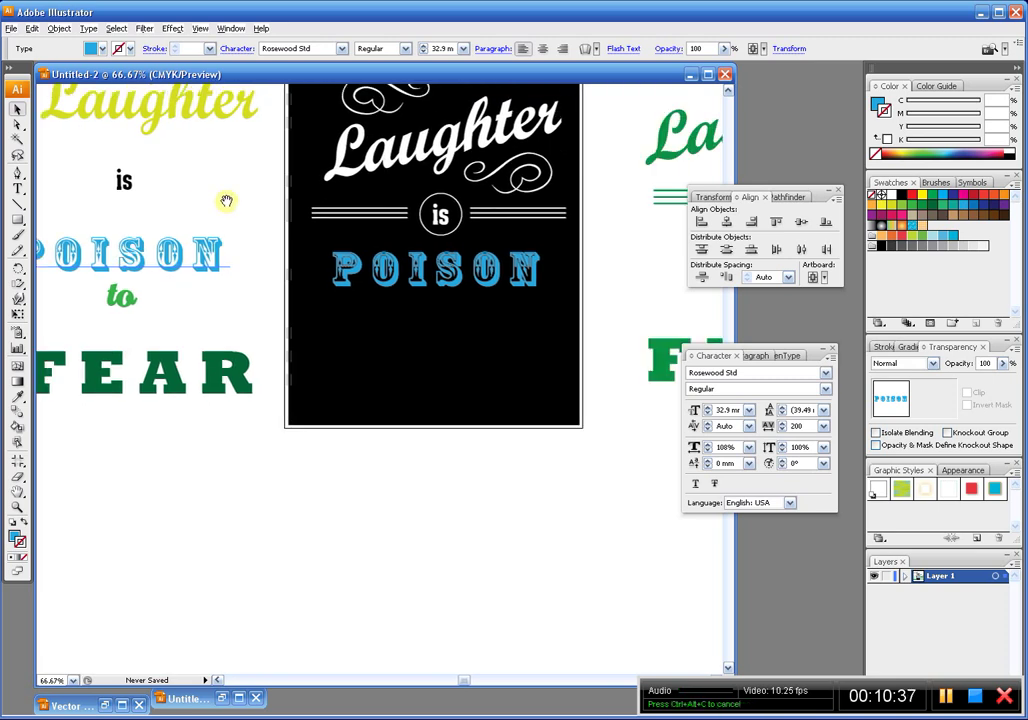
Enlarge the poster's outlined "POISON" to about 157 × 29 mm and fill it with white
left_click(450, 272)
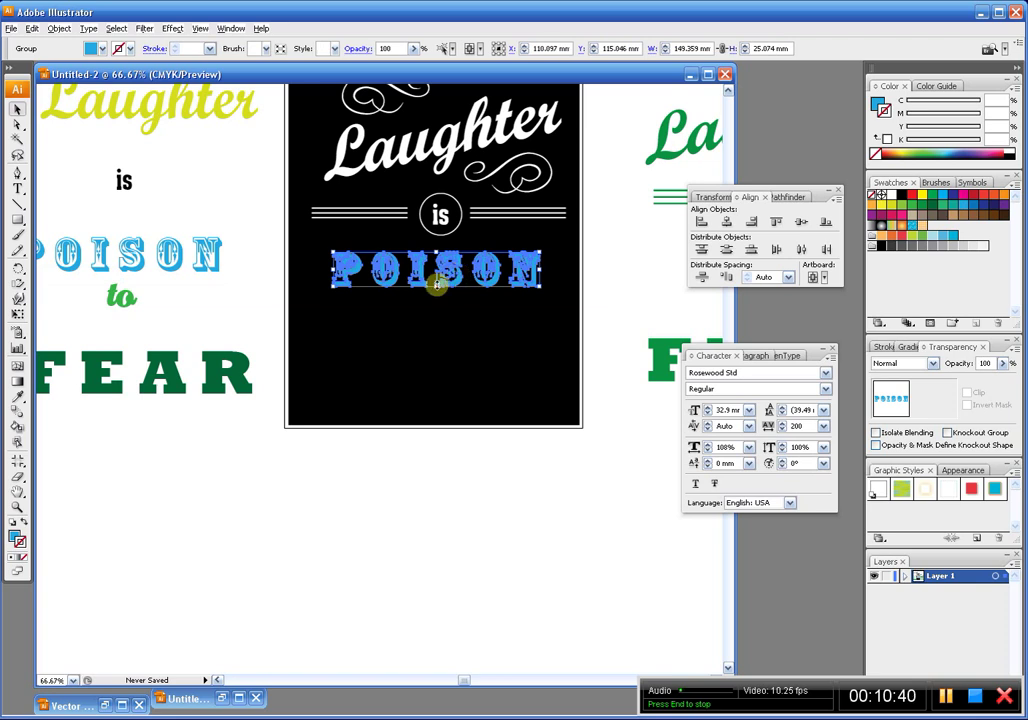
left_click_drag(436, 284, 550, 272)
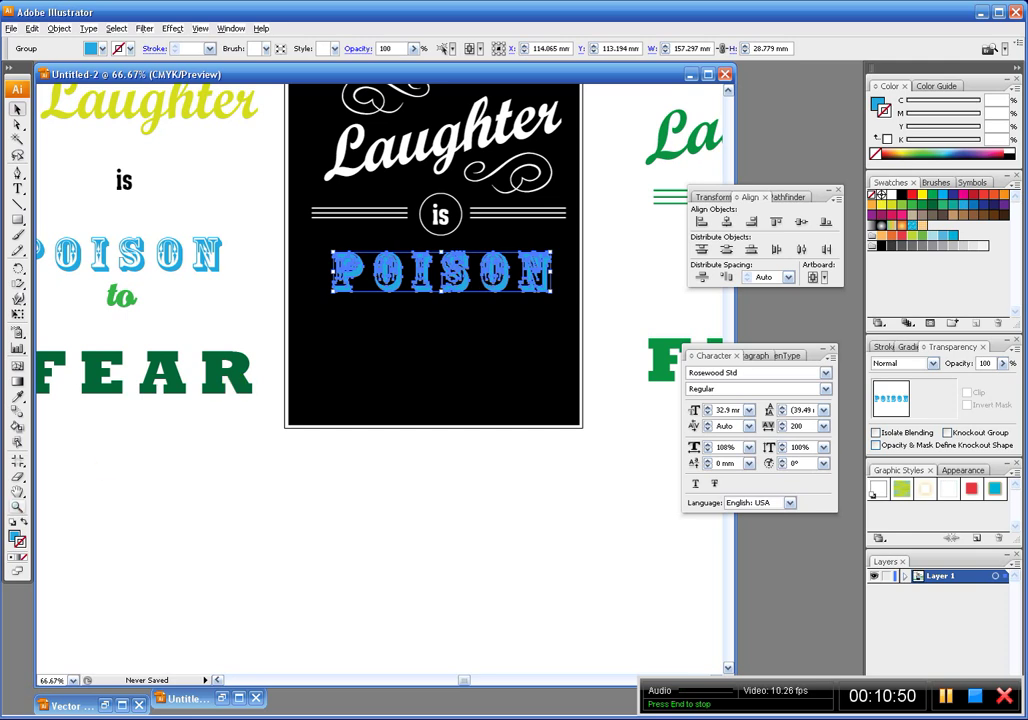
left_click(15, 537)
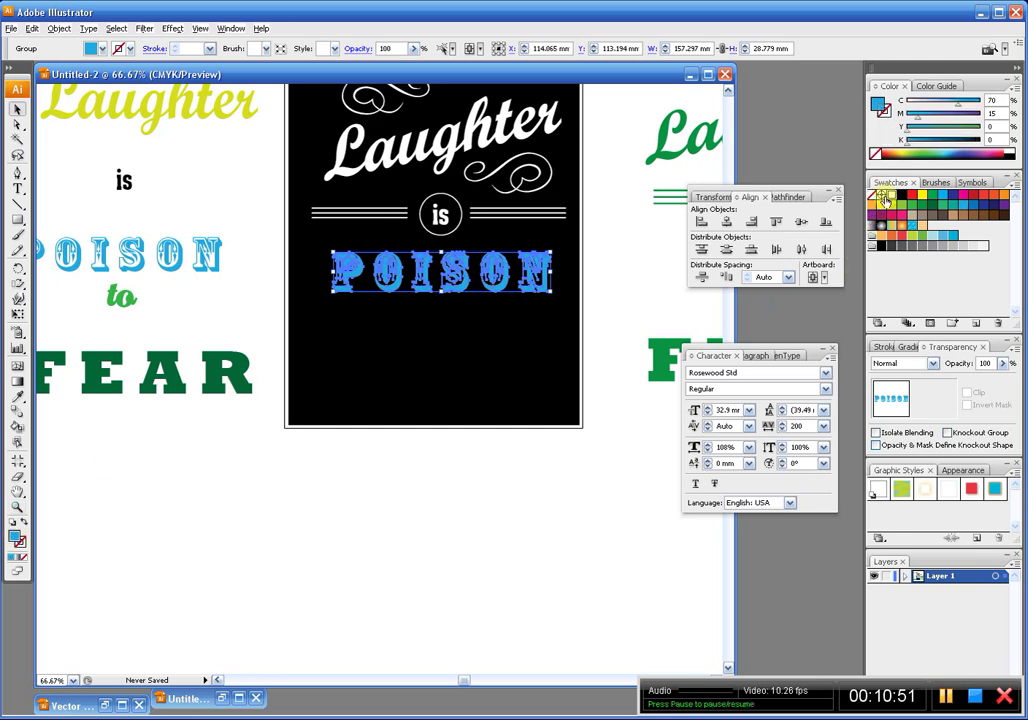
left_click(890, 195)
left_click(417, 390)
Copy the green "to" onto the poster centered below "POISON" and fill the copy with white
left_click(118, 300)
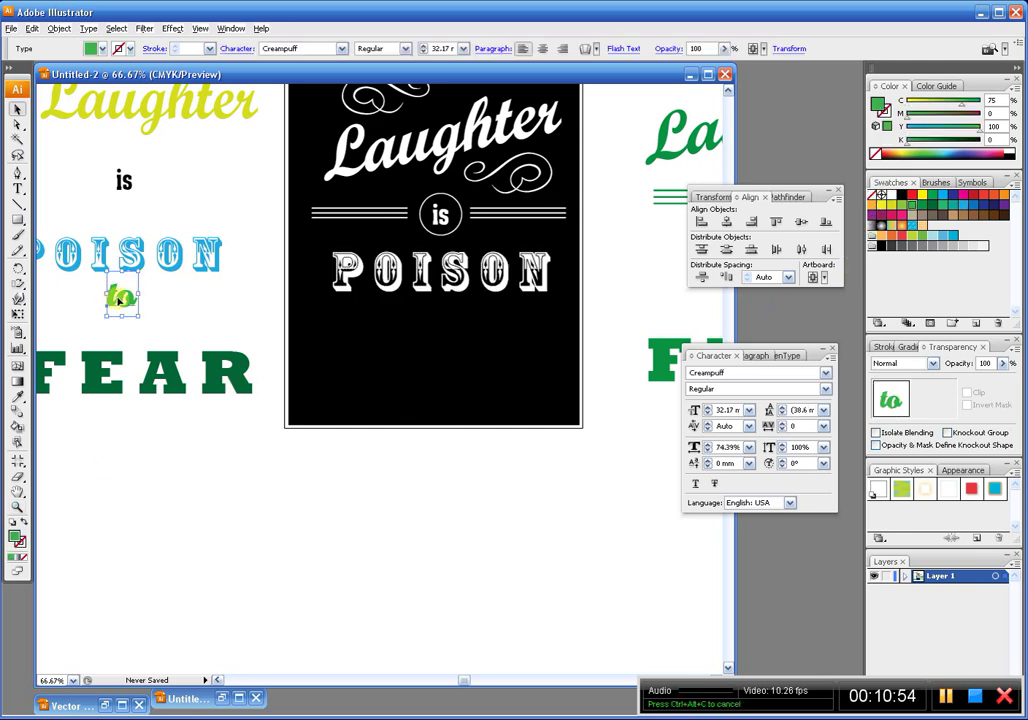
left_click_drag(118, 300, 435, 322)
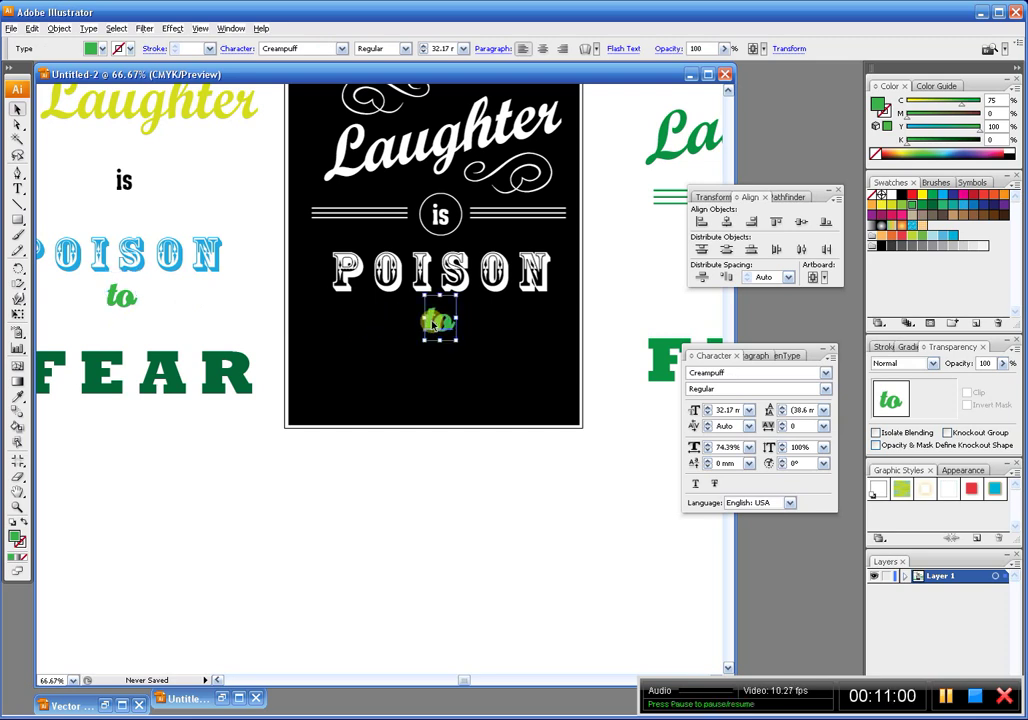
left_click(897, 197)
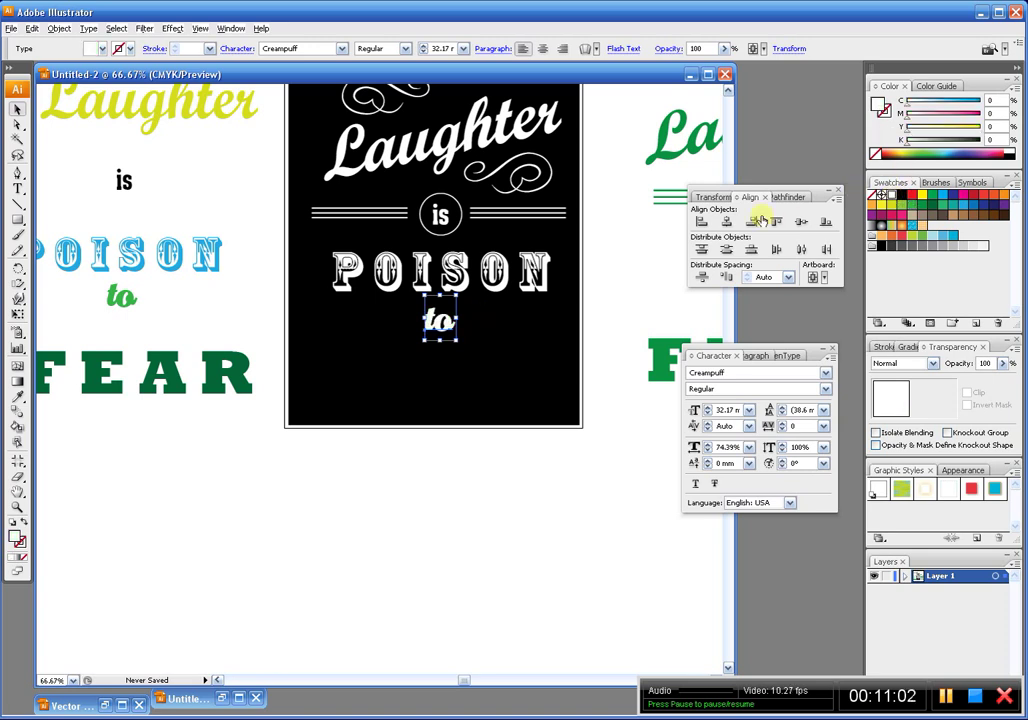
Examine the fonts of the words "FEAR", "POISON", "is" and "to" beside the poster
left_click(147, 381)
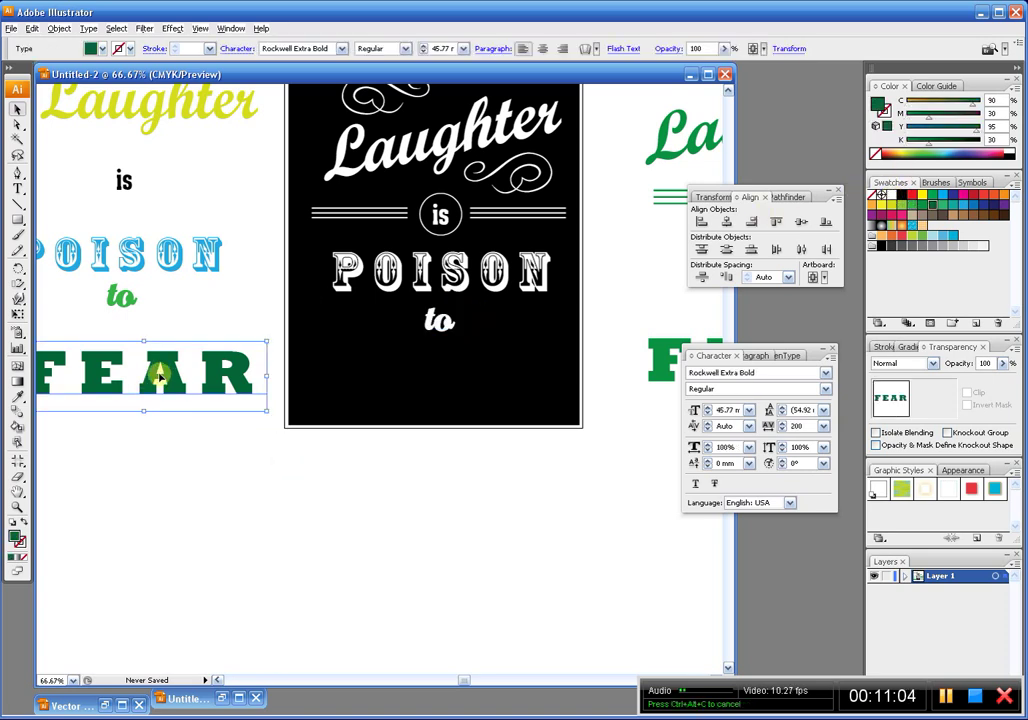
left_click_drag(156, 367, 229, 374)
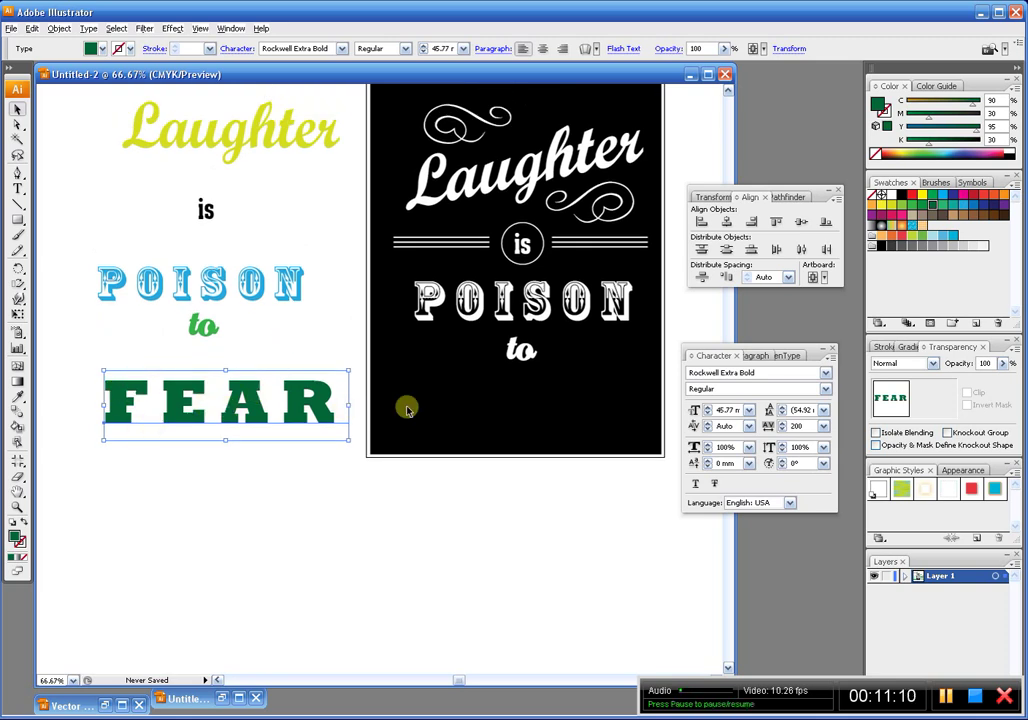
left_click_drag(271, 391, 236, 419)
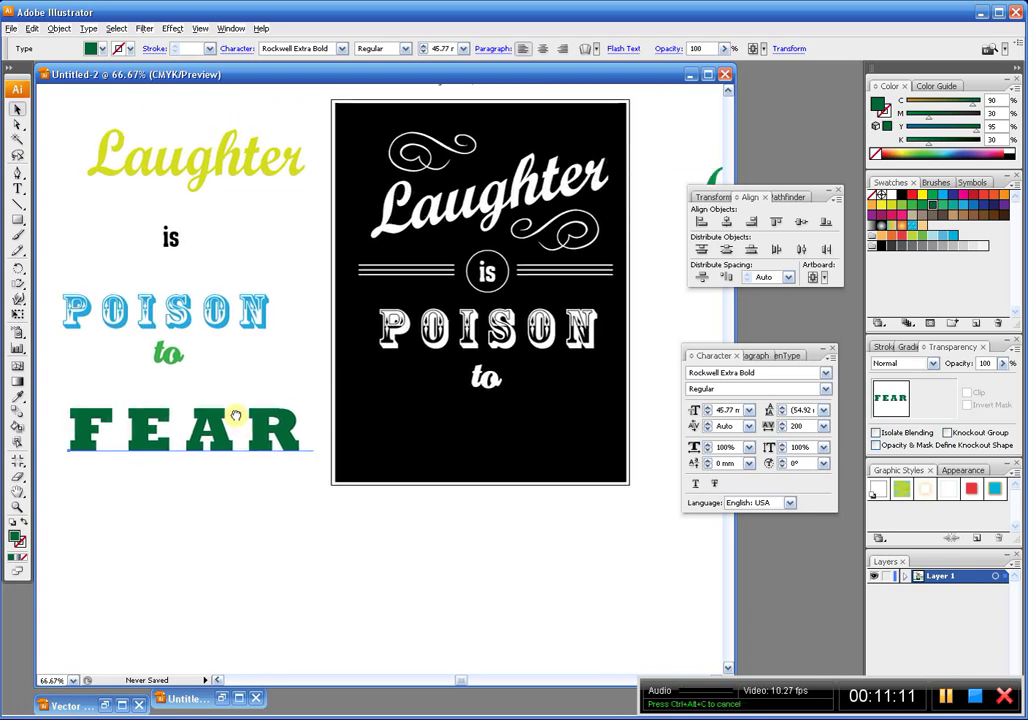
left_click(218, 318)
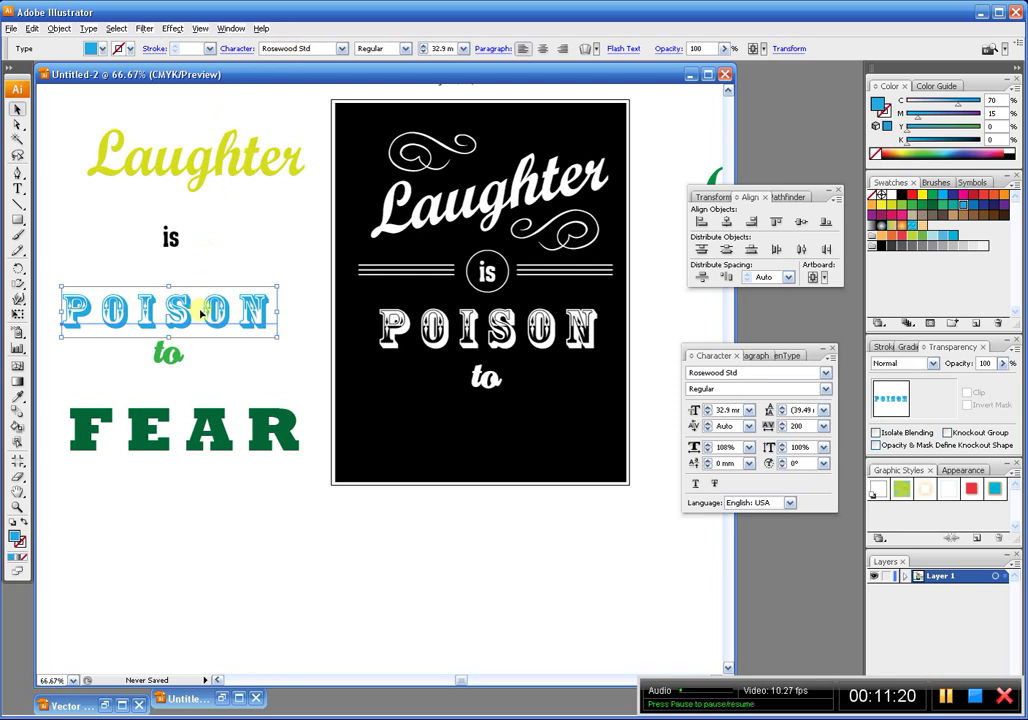
scroll(200, 313, "up", 1)
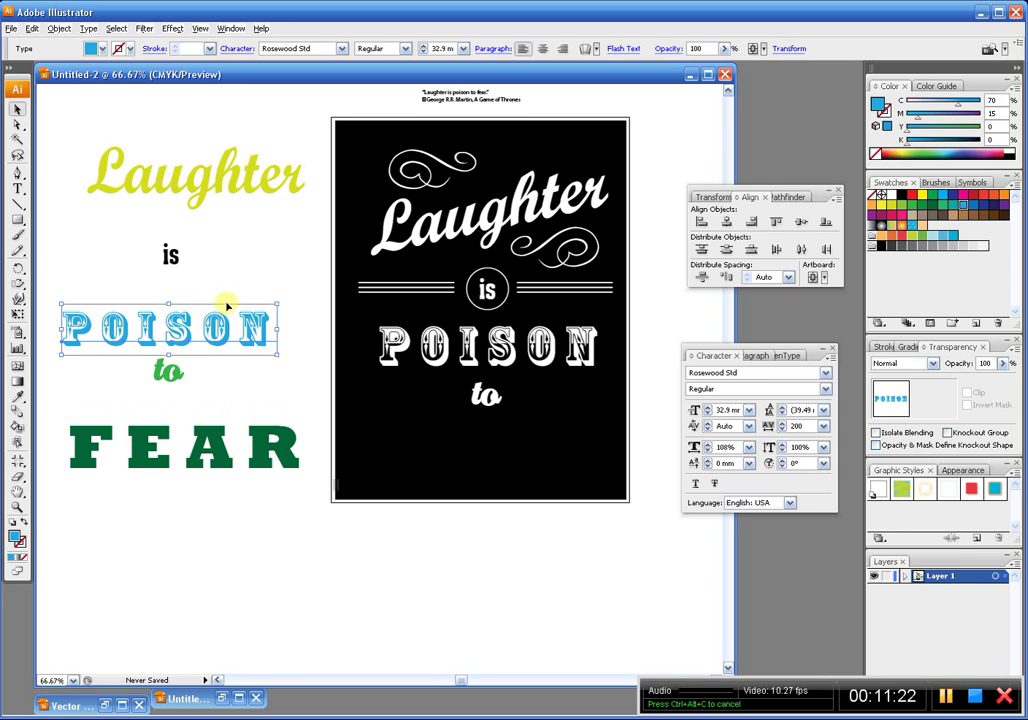
left_click(167, 255)
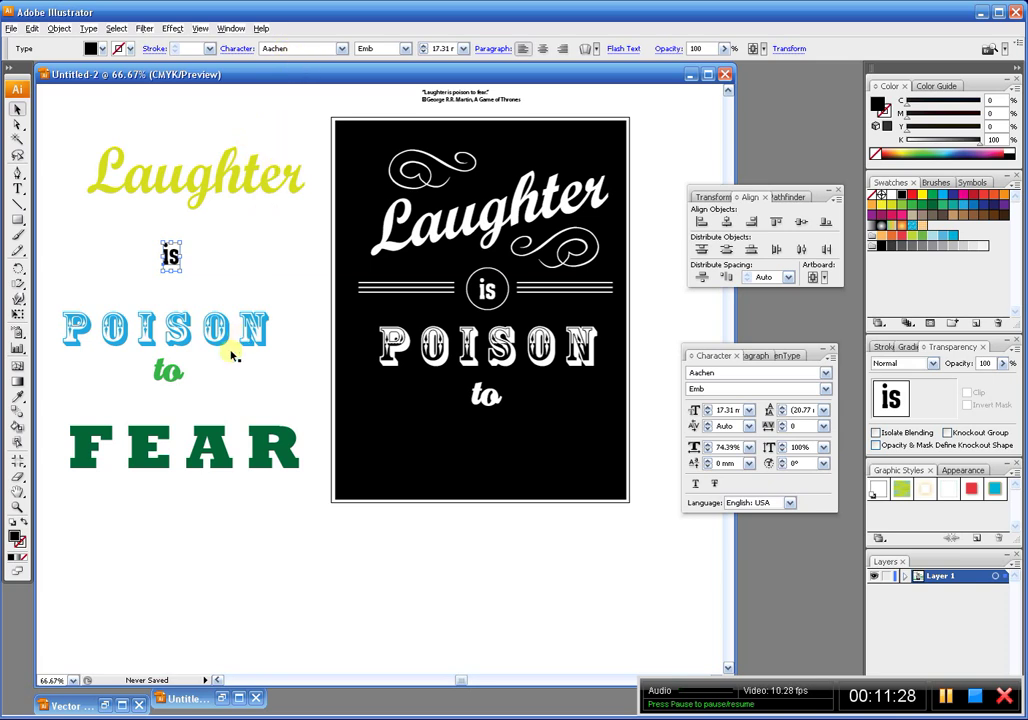
left_click(148, 375)
left_click(155, 375)
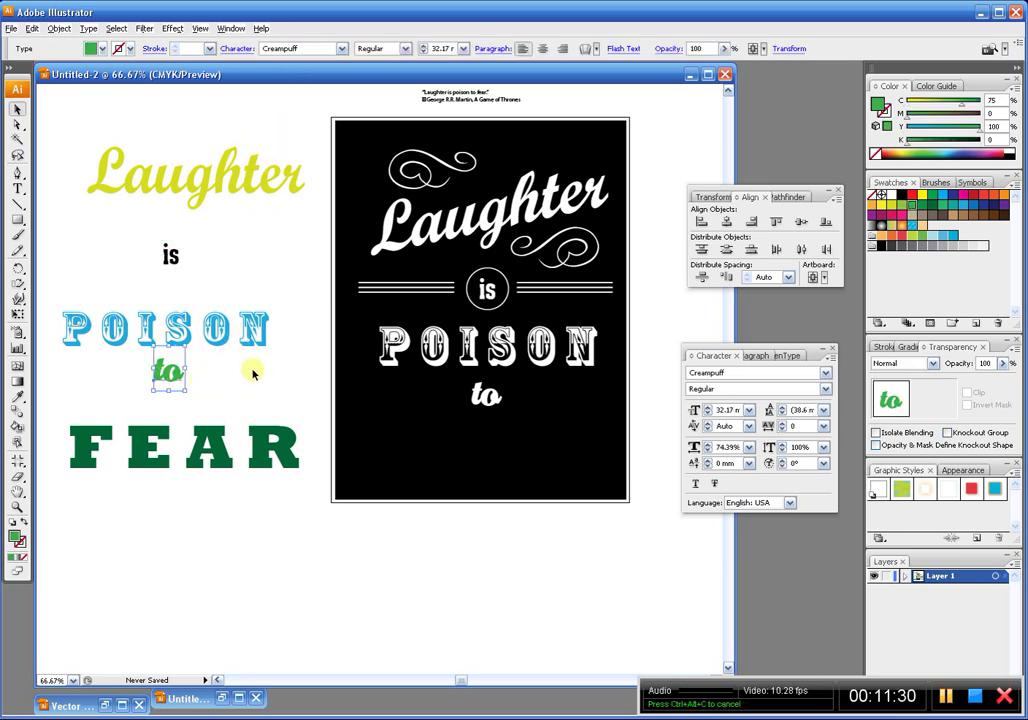
scroll(243, 372, "down", 2)
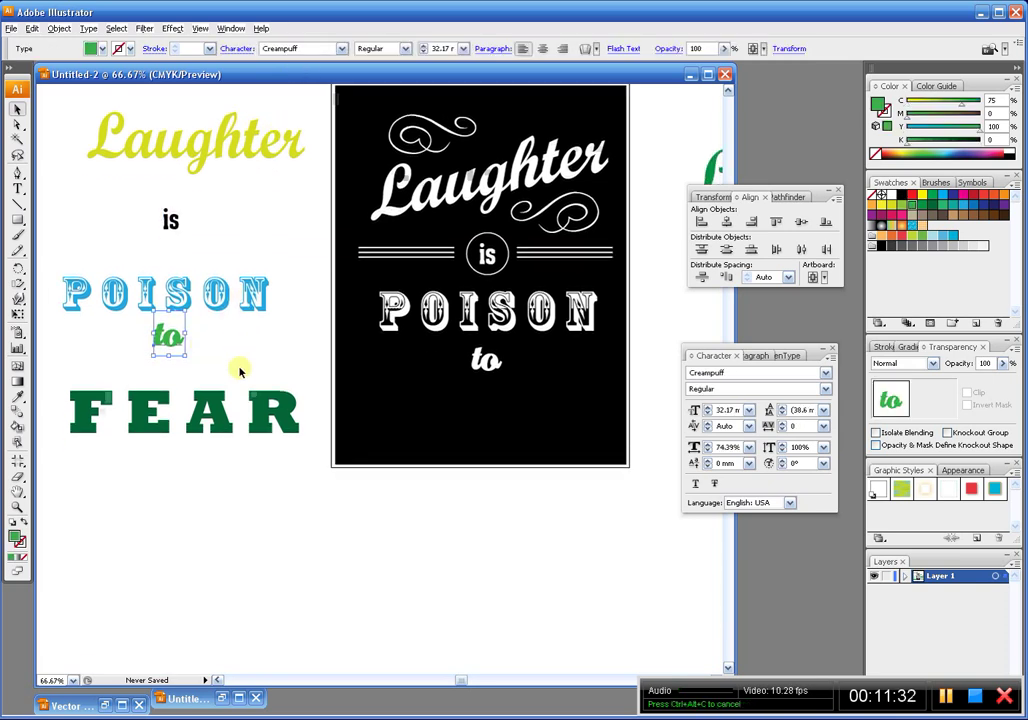
left_click(239, 362)
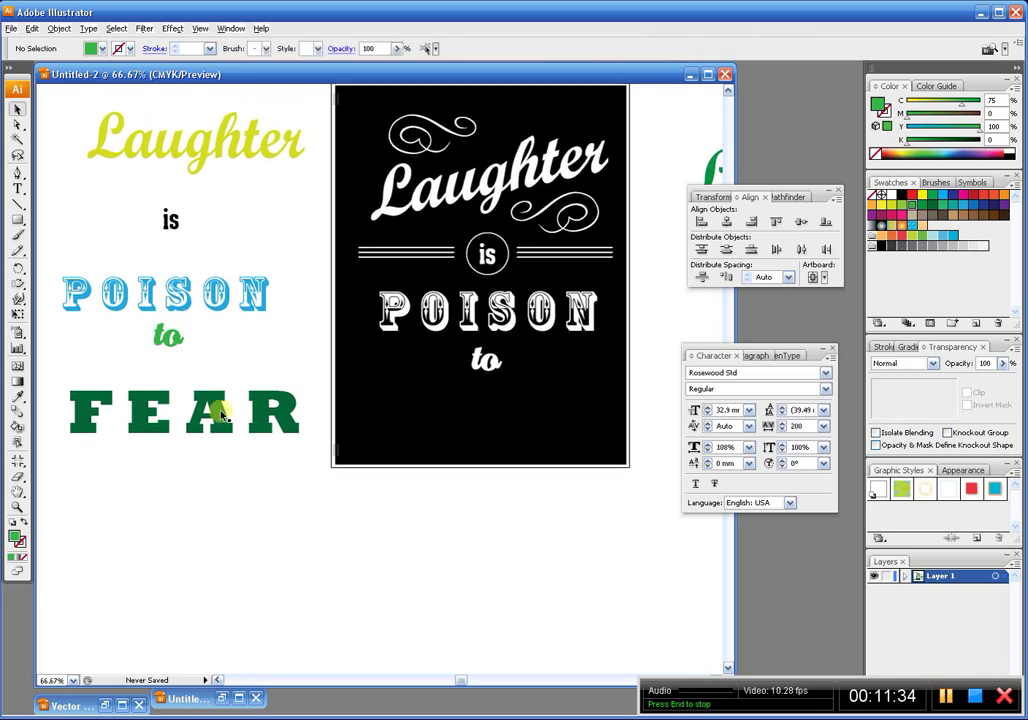
left_click(213, 400)
Try the Aftershock Debris font on the poster's "to", and set its font to Agency FB instead
left_click(489, 360)
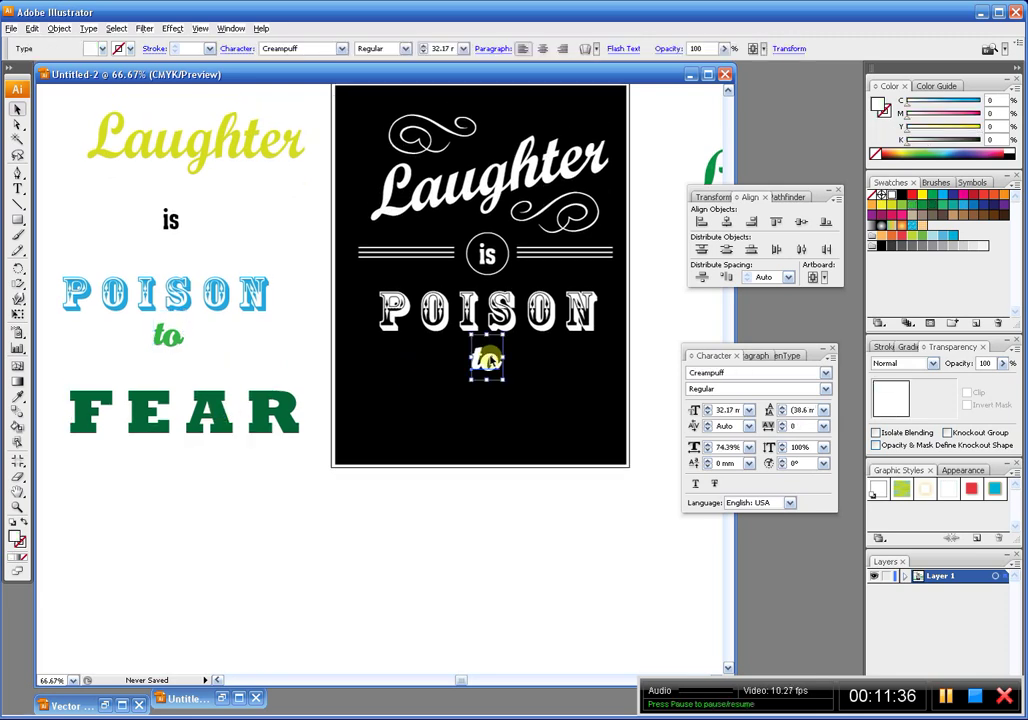
left_click(341, 49)
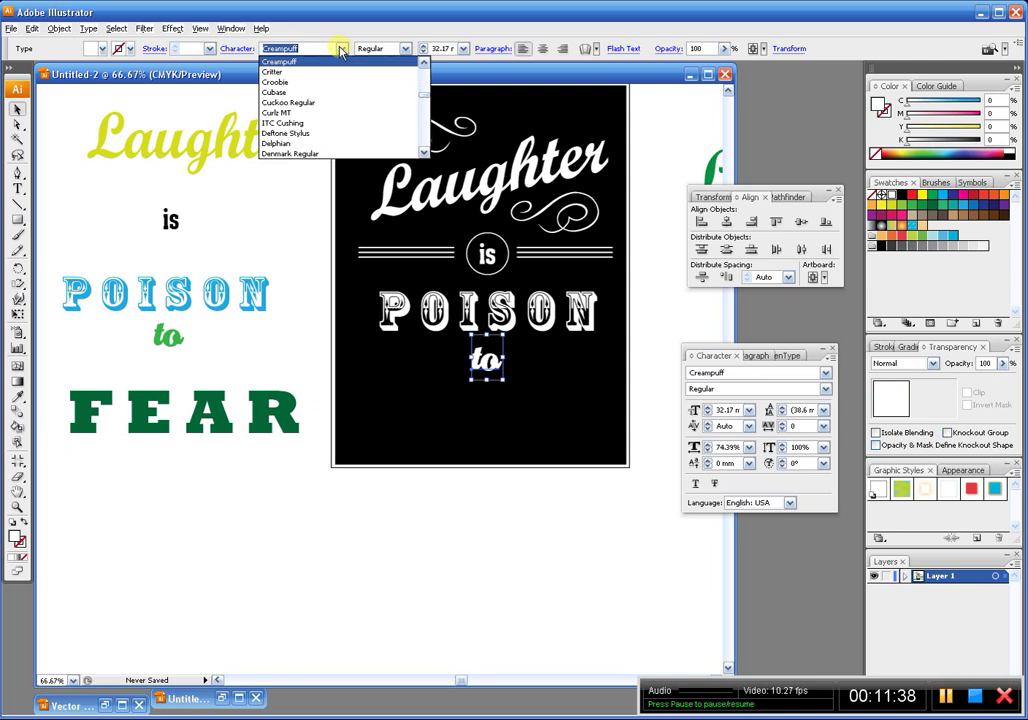
left_click_drag(424, 94, 426, 66)
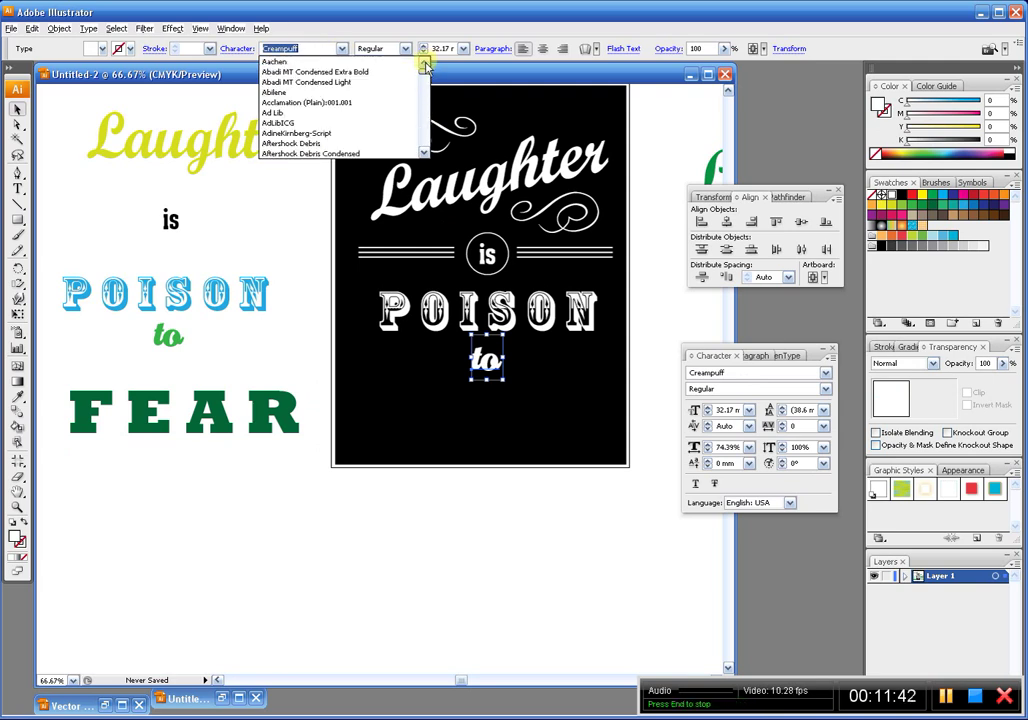
left_click(355, 148)
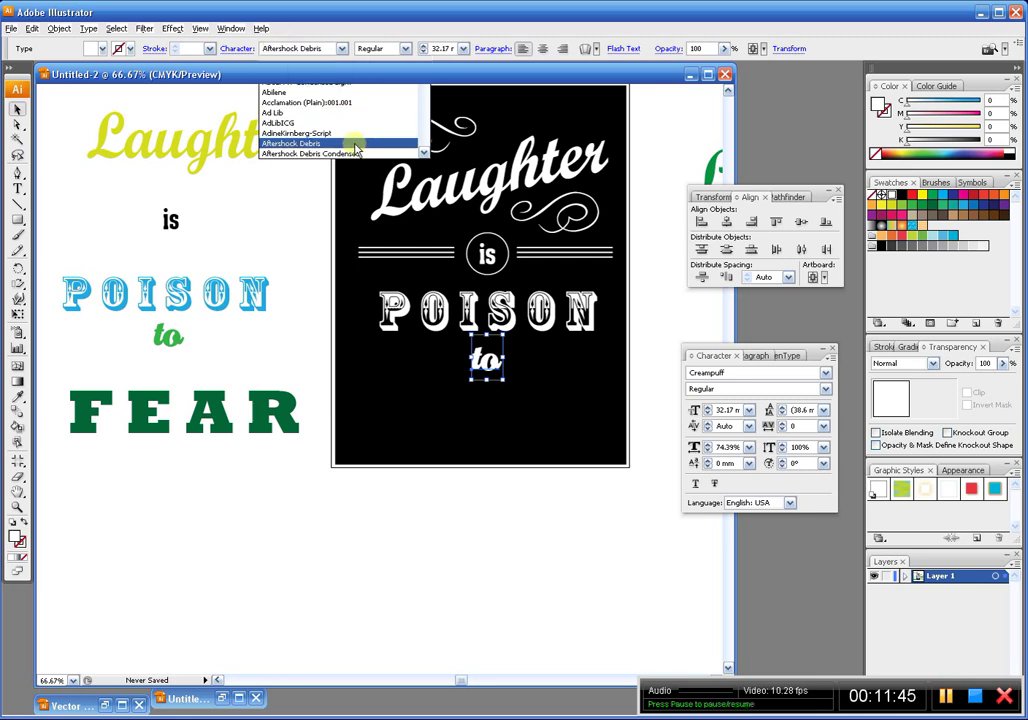
left_click(341, 48)
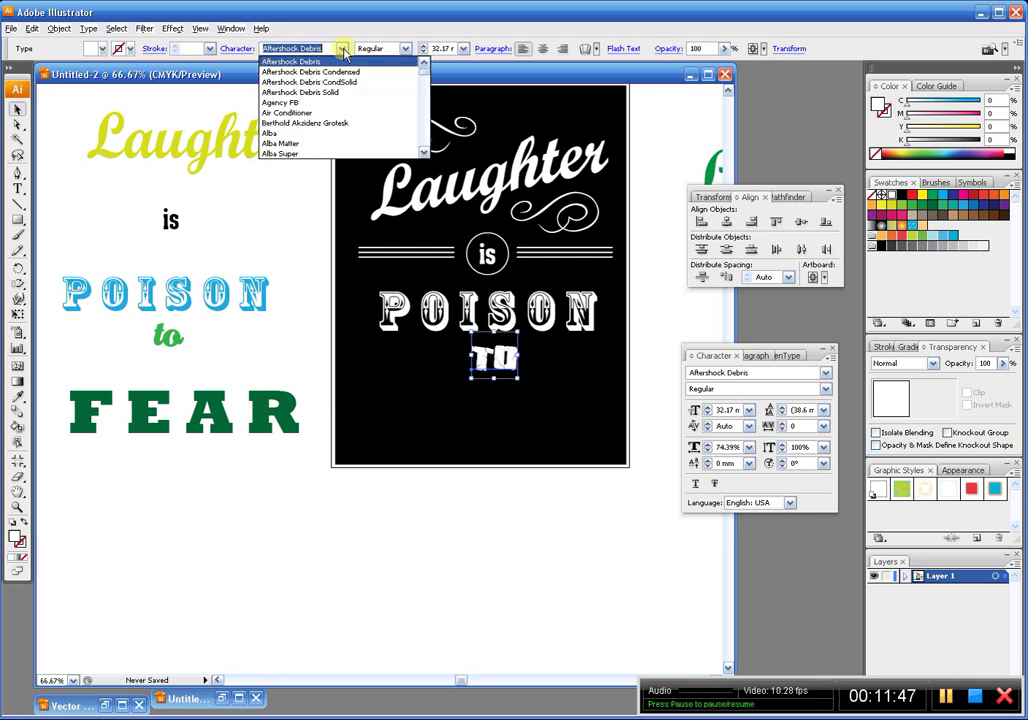
left_click(322, 106)
left_click(317, 252)
left_click_drag(317, 252, 273, 185)
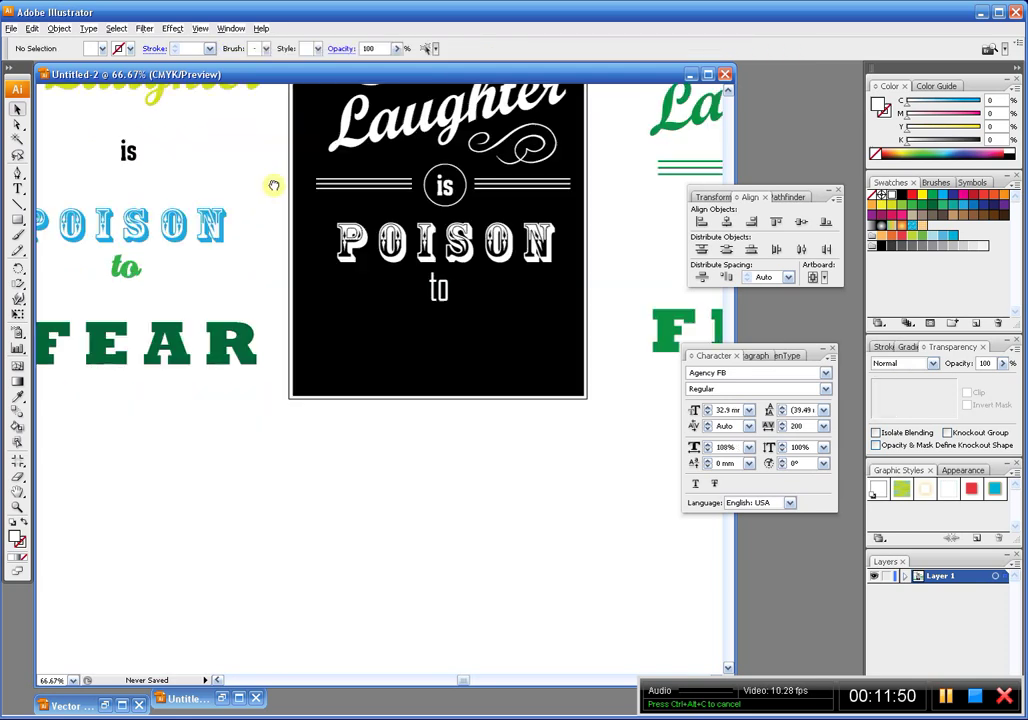
Place a copy of the poster's "to" beside the green script "to" and fill it light green (C 50, Y 100)
left_click(437, 292)
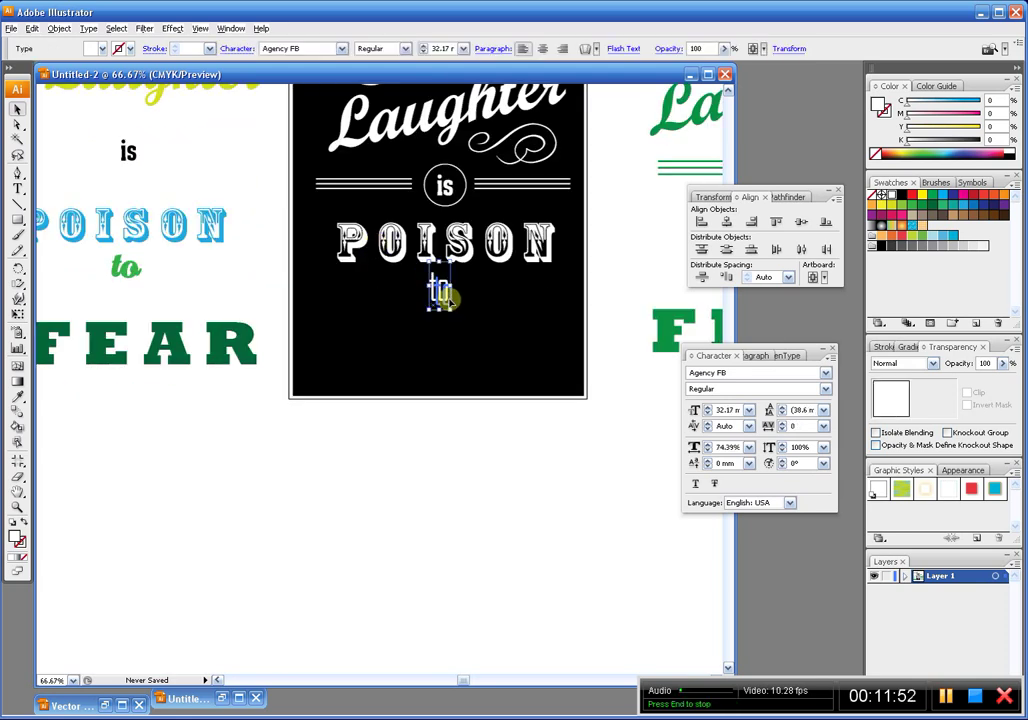
left_click_drag(449, 300, 190, 295)
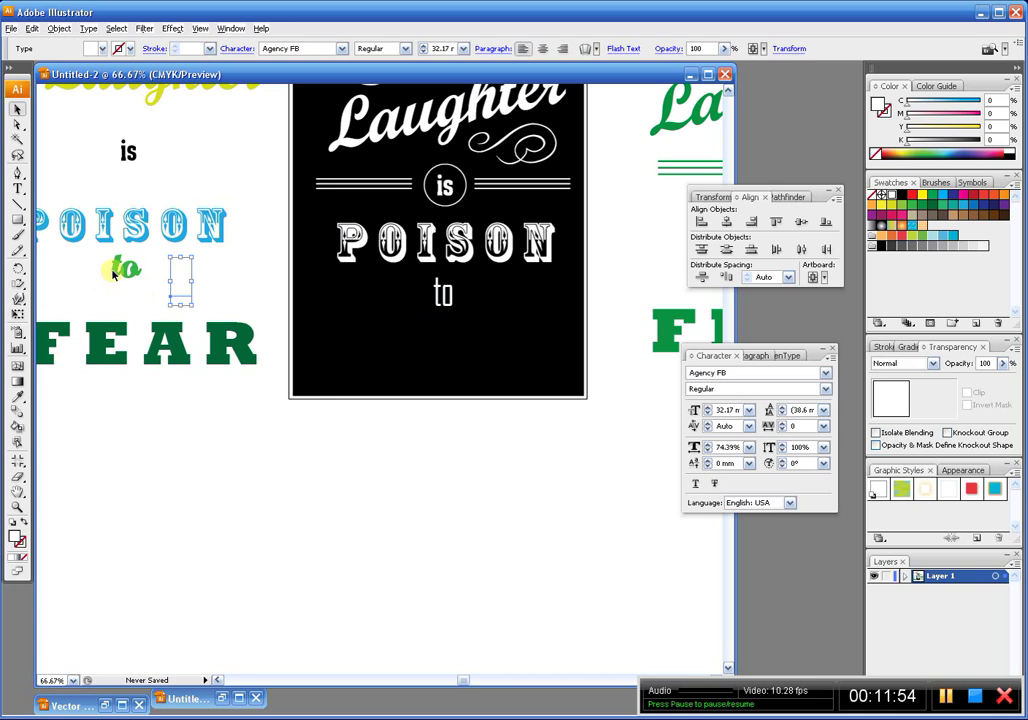
left_click(120, 273)
left_click(199, 289)
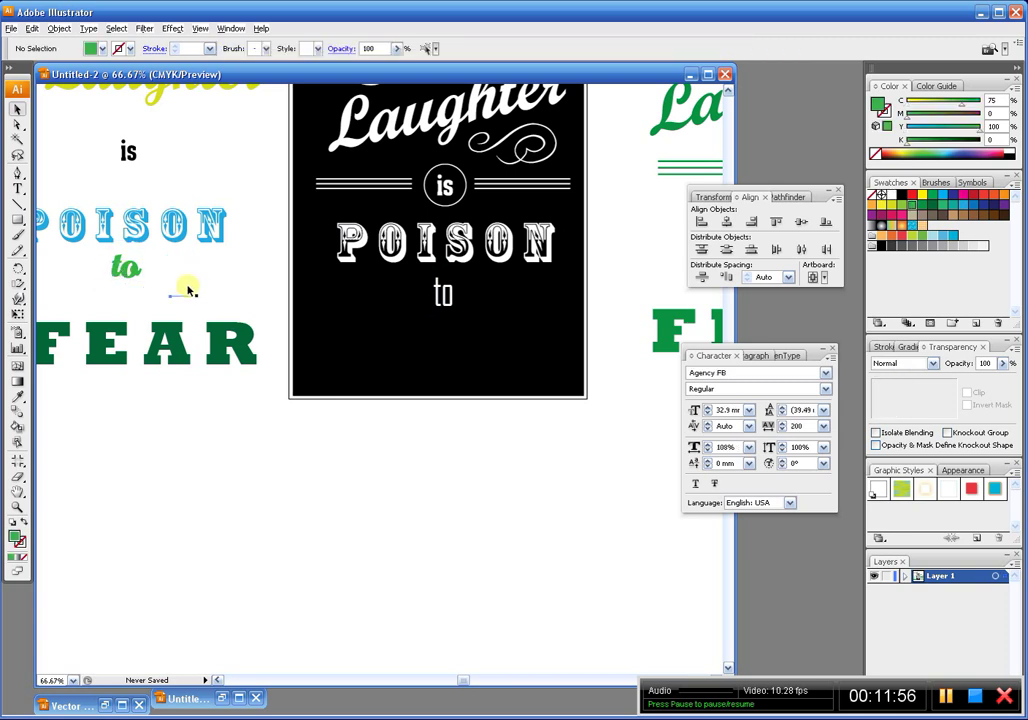
left_click(188, 290)
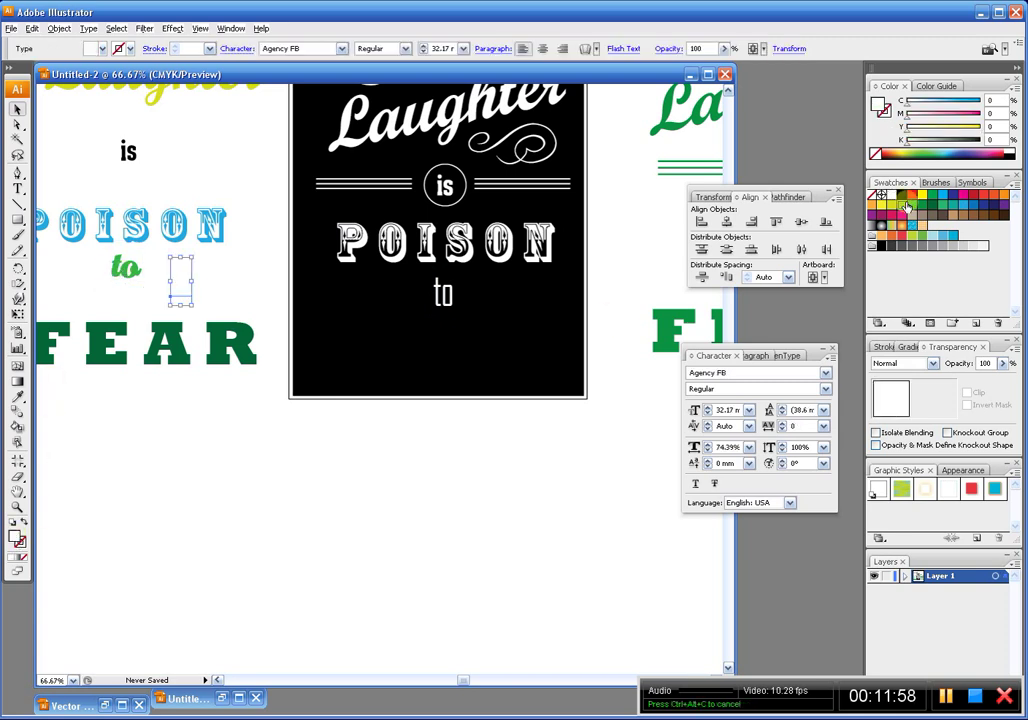
left_click(902, 205)
left_click(244, 368)
left_click_drag(167, 231, 243, 276)
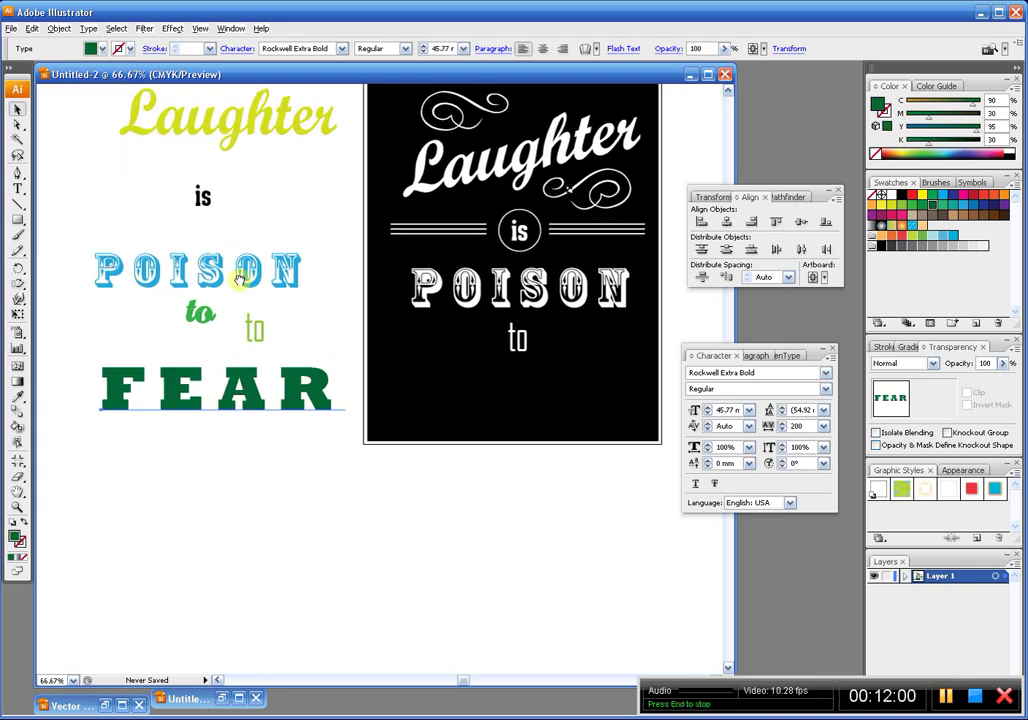
Delete the green script "to" and put the light-green copy between "POISON" and "FEAR", stretched wider and made shorter
left_click(200, 314)
key("Delete")
left_click_drag(256, 330, 167, 322)
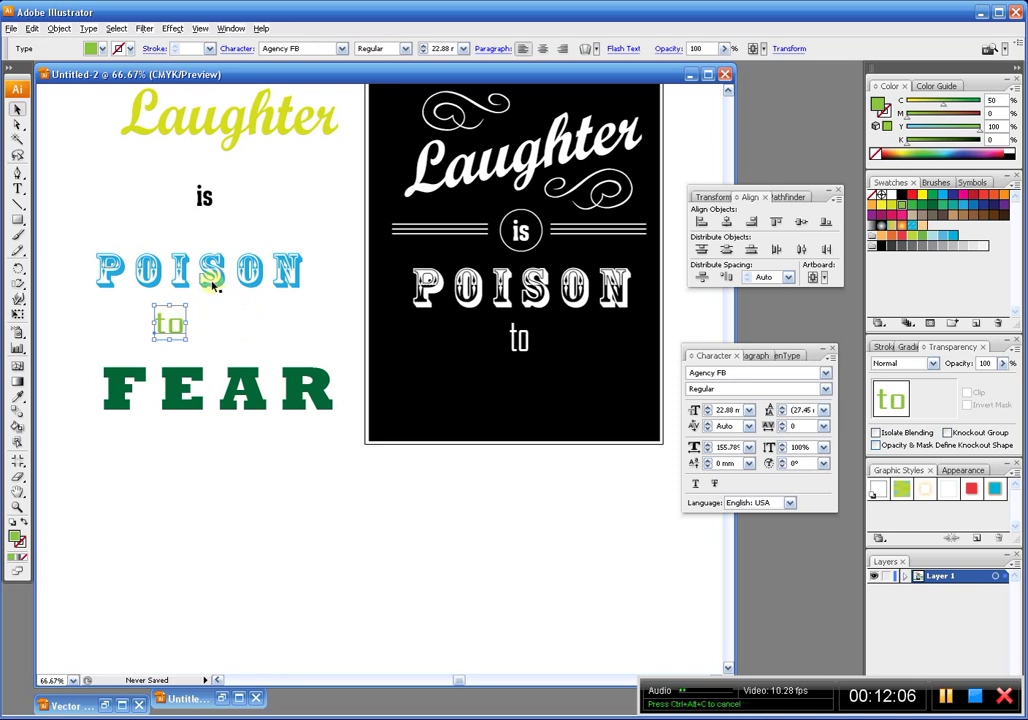
Try copying the light-green "to" styling onto the blue "POISON" with the Eyedropper, and undo it
left_click(185, 274)
left_click(168, 326)
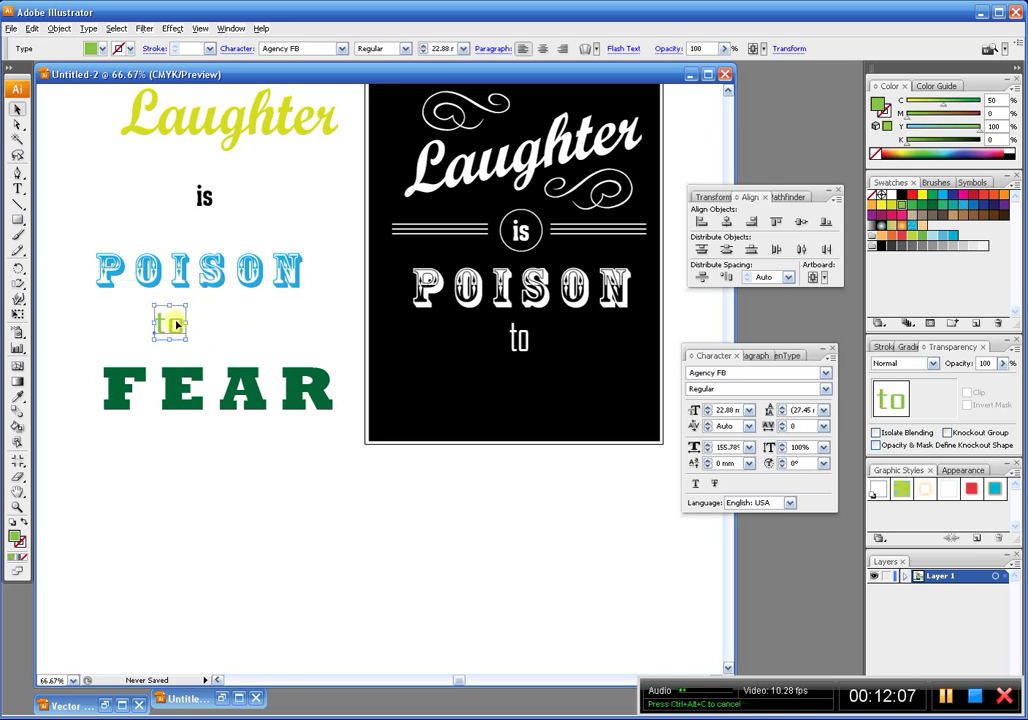
left_click(200, 276)
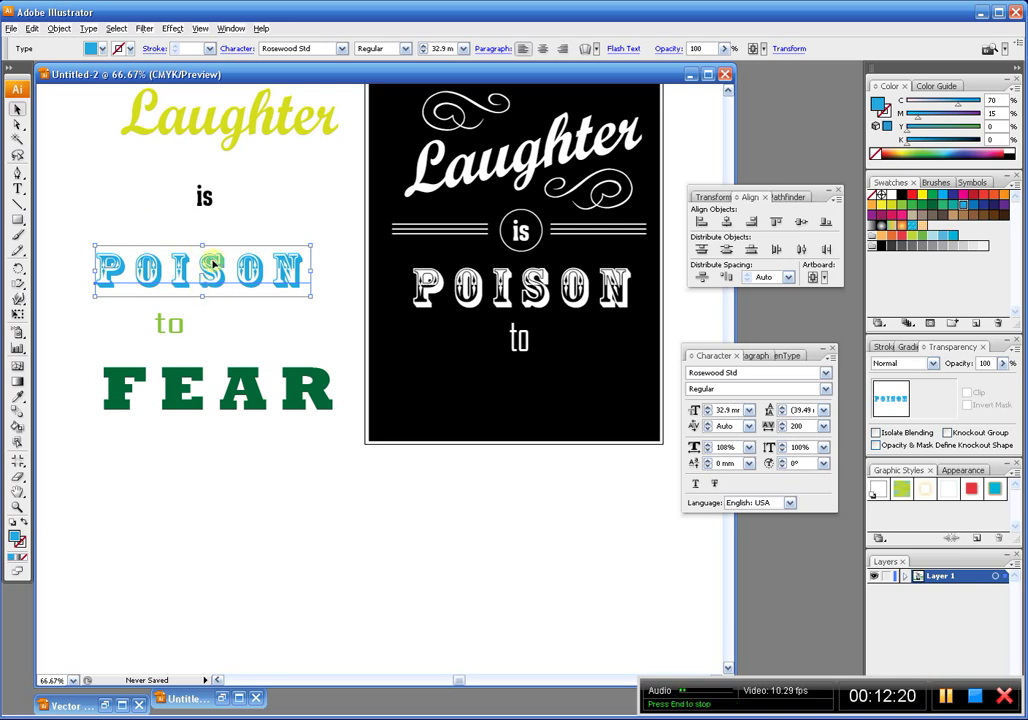
key("i")
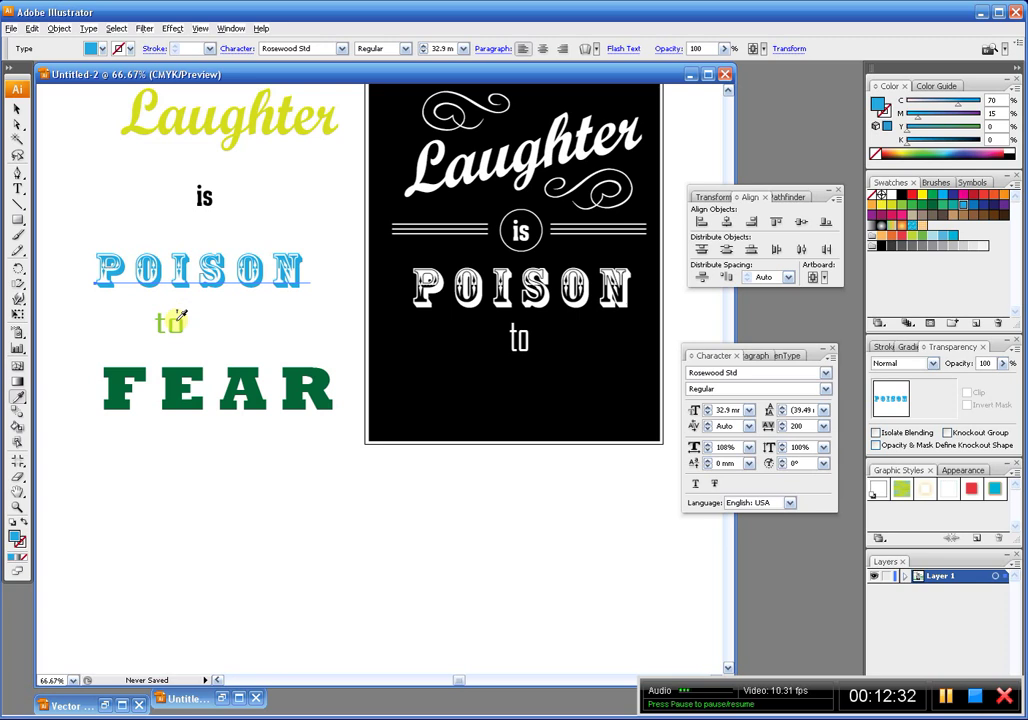
left_click(174, 320)
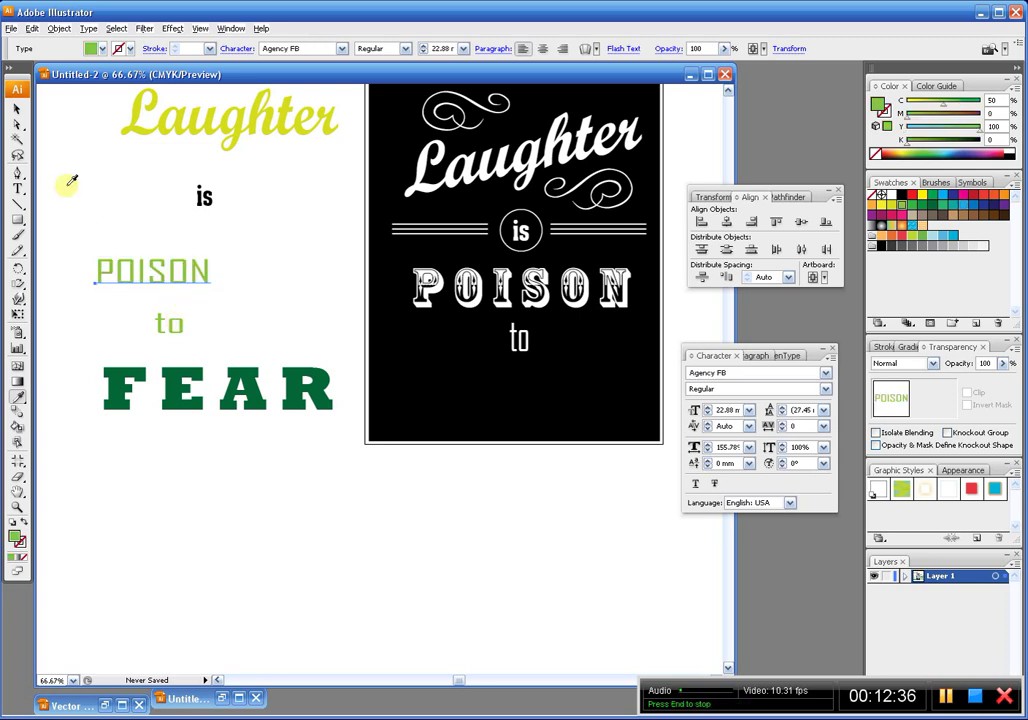
key("ctrl+z")
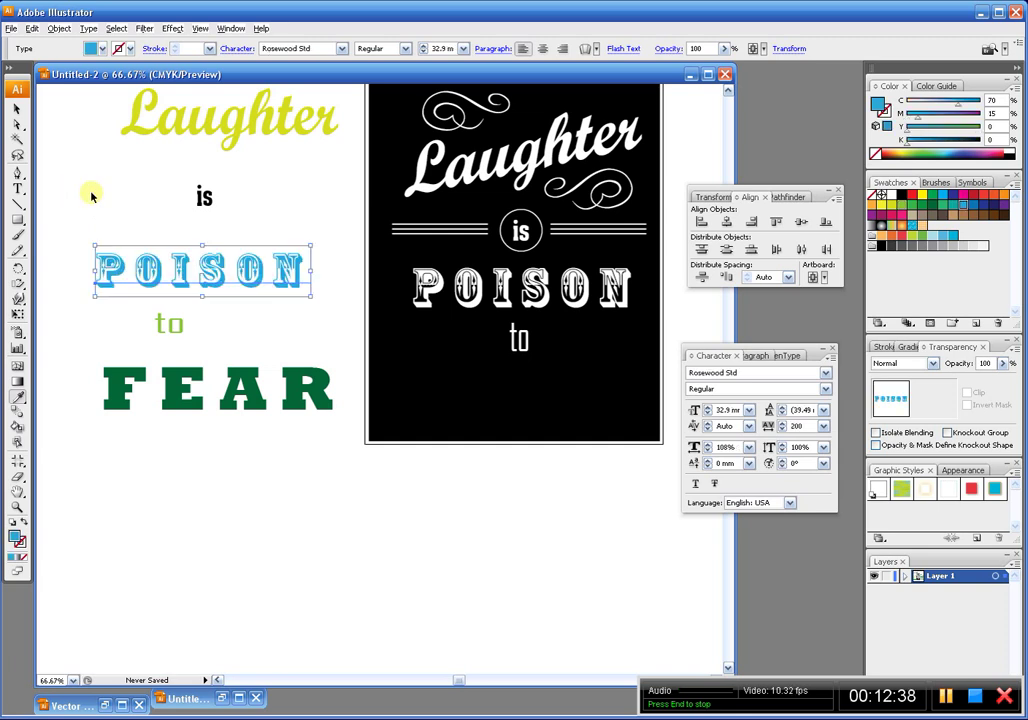
Move the light-green "to" slightly right, keeping it between the blue "POISON" and the dark-green "FEAR"
left_click(17, 109)
left_click(103, 195)
left_click_drag(125, 210, 72, 155)
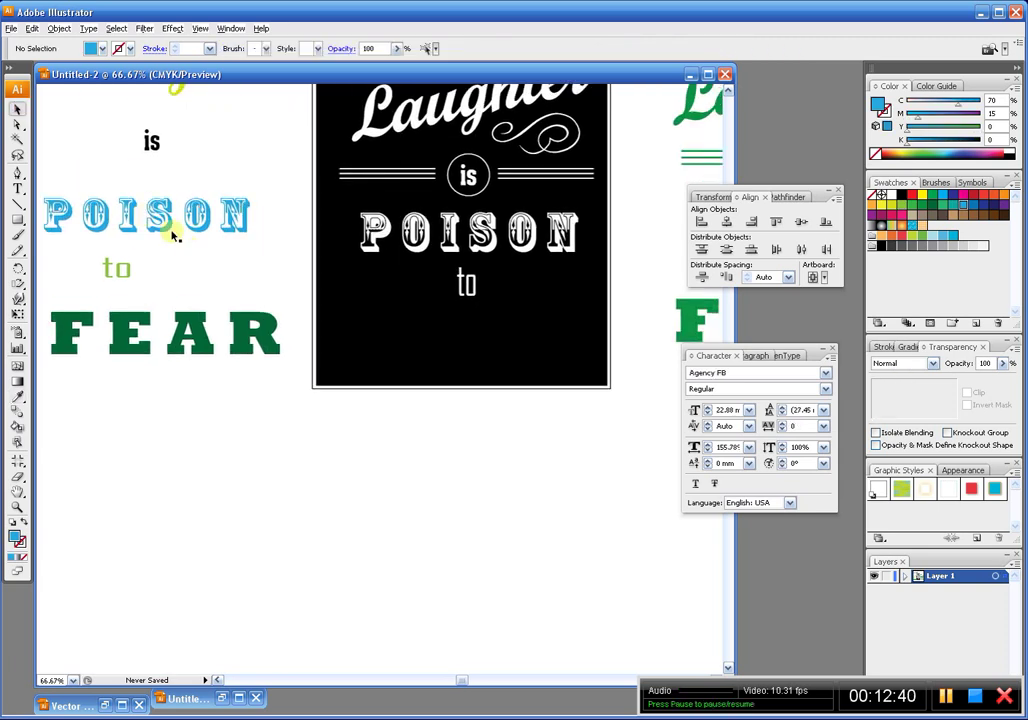
left_click_drag(122, 271, 423, 280)
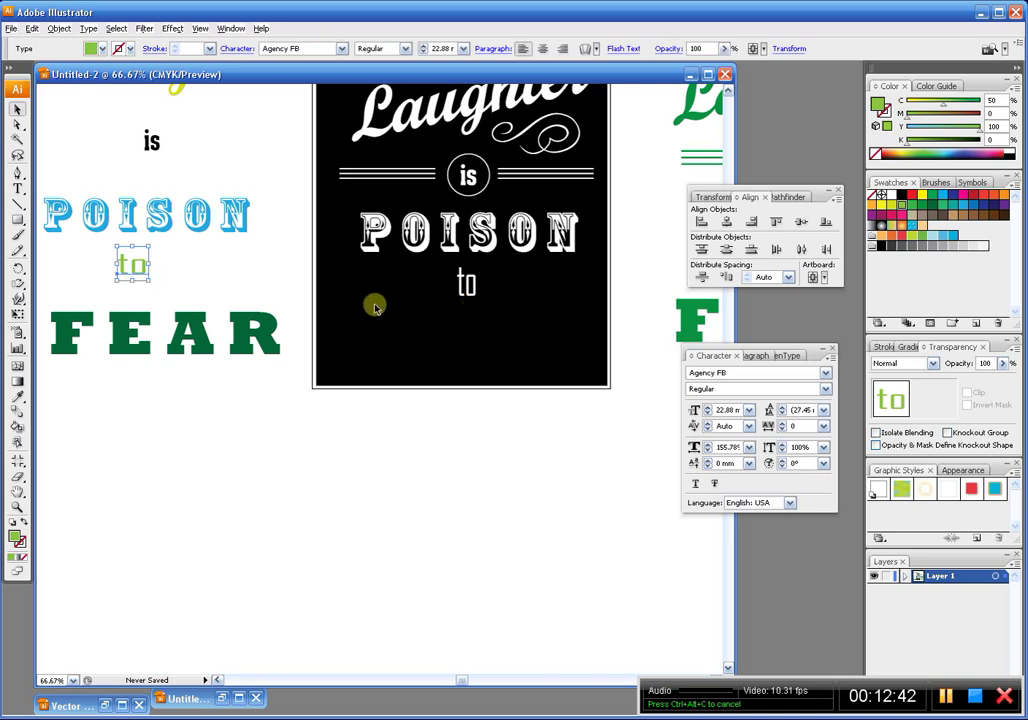
Place a copy of the black swirl ornament above the poster to the left of the poster's "to" and fill it white
scroll(300, 433, "up", 5)
left_click_drag(352, 254, 175, 345)
left_click_drag(312, 191, 212, 565)
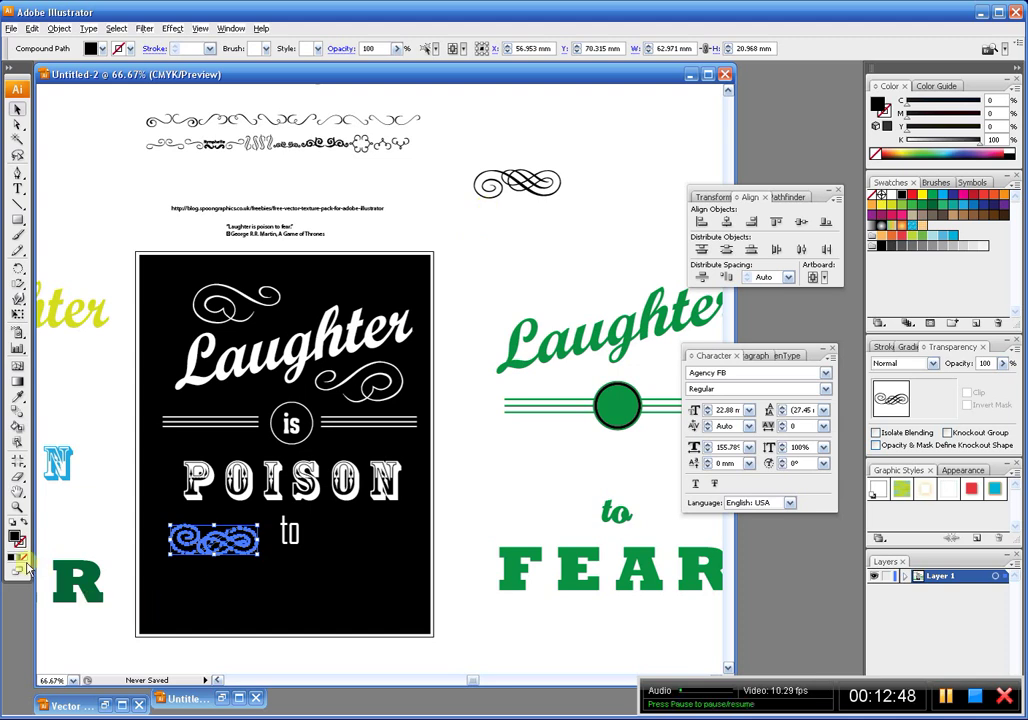
left_click(880, 197)
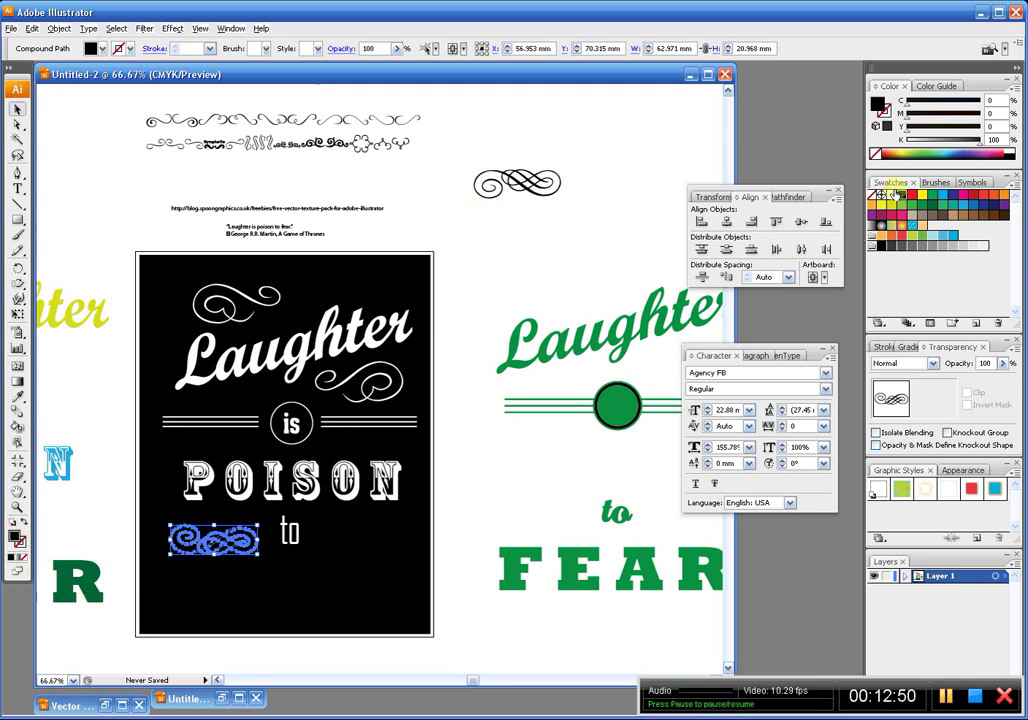
Shrink the white ornament to about 37.5 × 12.5 mm and position it to the left of the poster's "to"
left_click_drag(277, 563, 333, 395)
left_click_drag(172, 275, 480, 500)
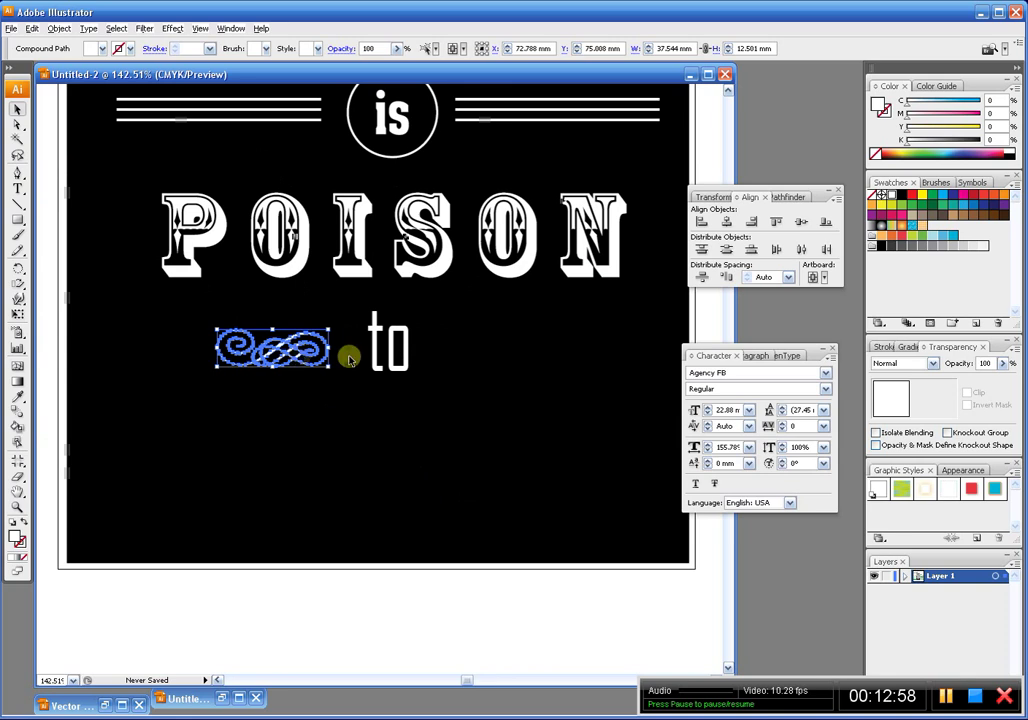
left_click_drag(302, 355, 293, 349)
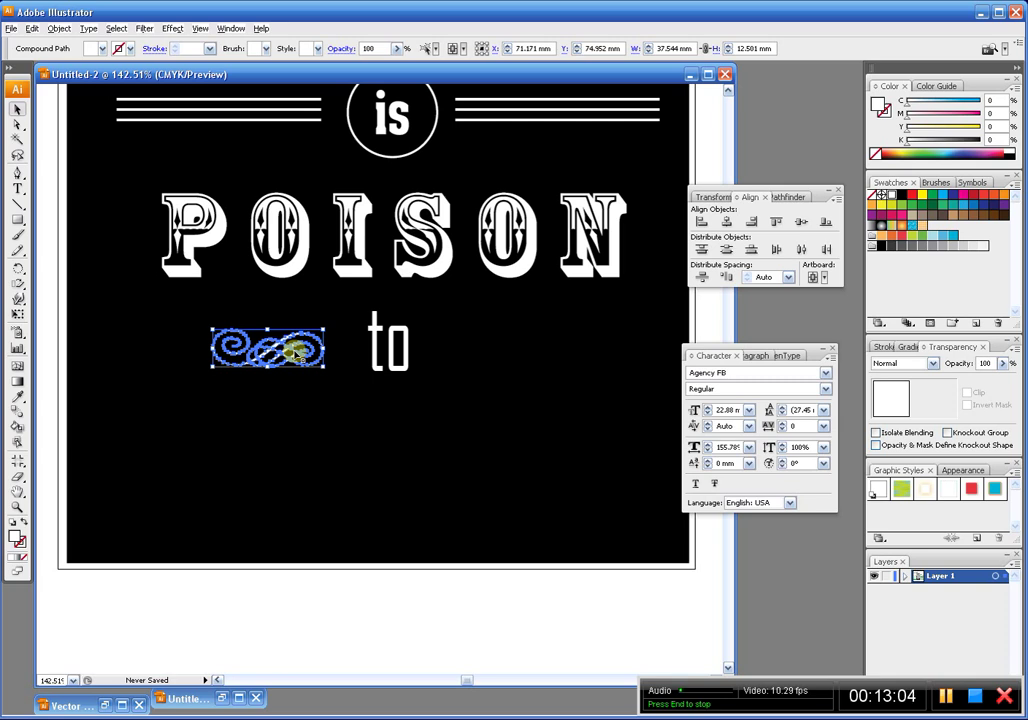
left_click_drag(297, 350, 237, 345)
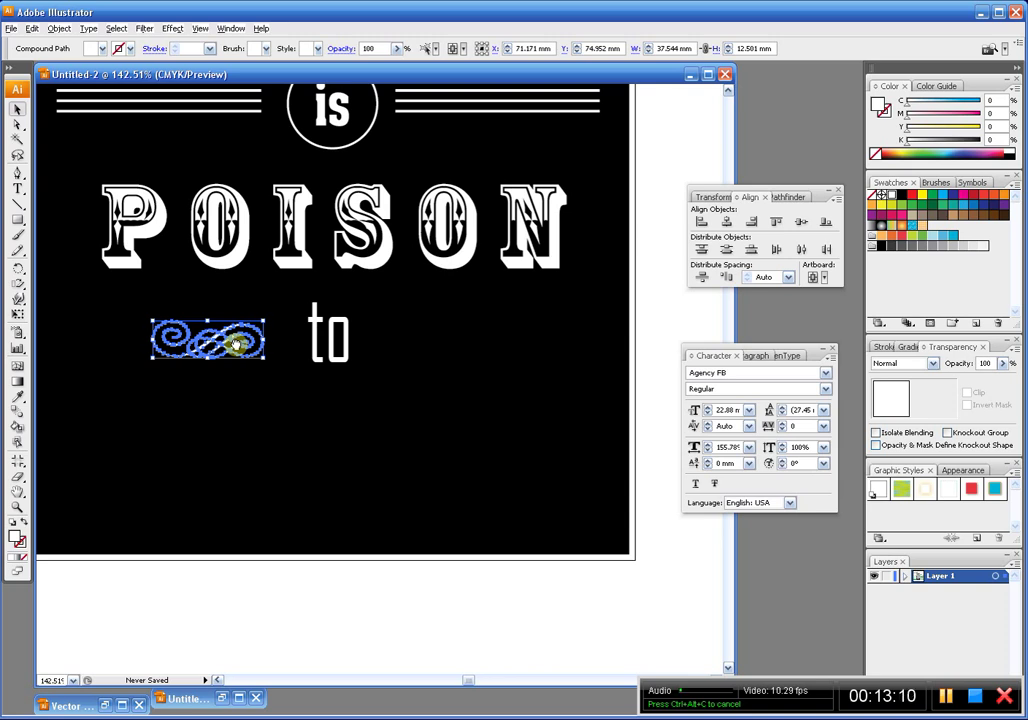
Duplicate the white ornament, reflected across the vertical axis, and place the copy to the right of the poster's "to"
left_click_drag(236, 344, 337, 387)
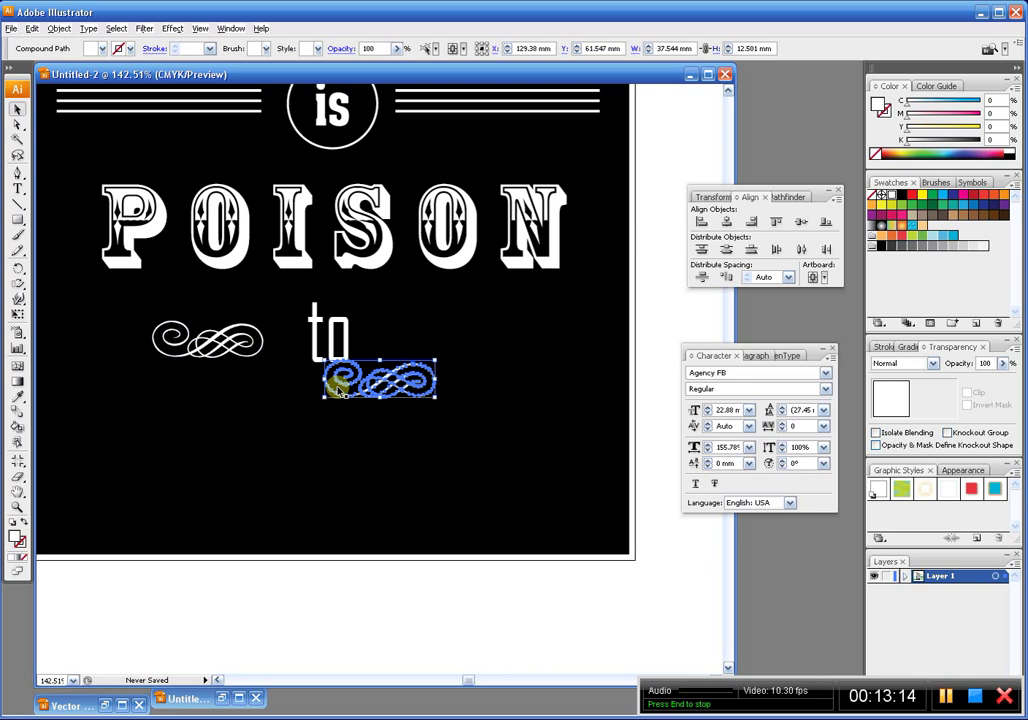
key("r")
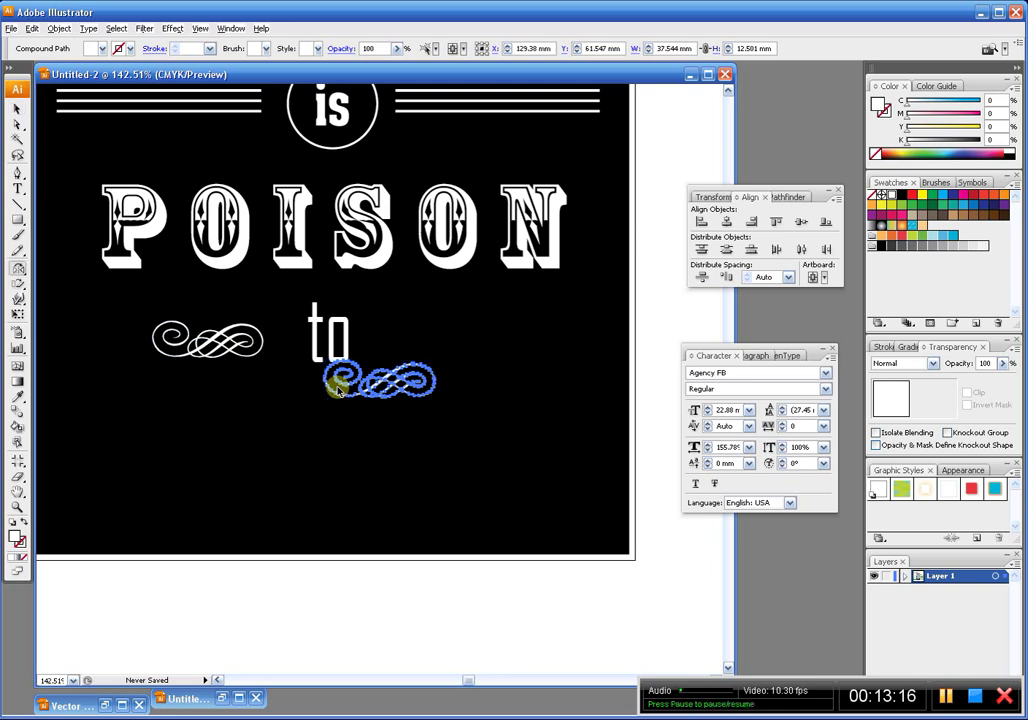
left_click(337, 387, "alt")
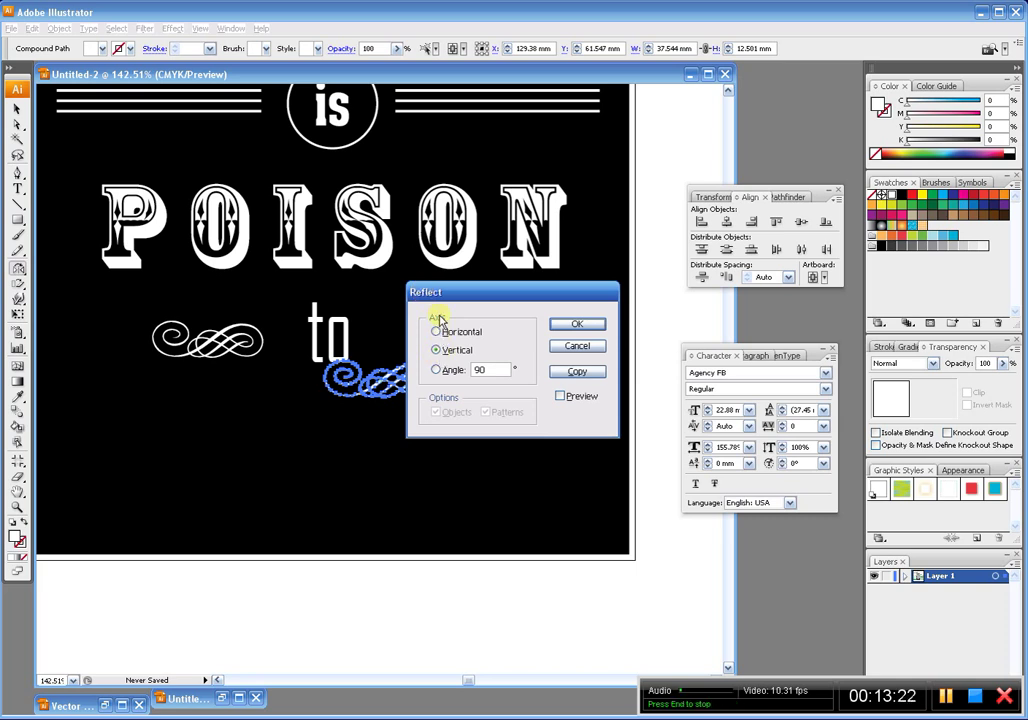
left_click(576, 326)
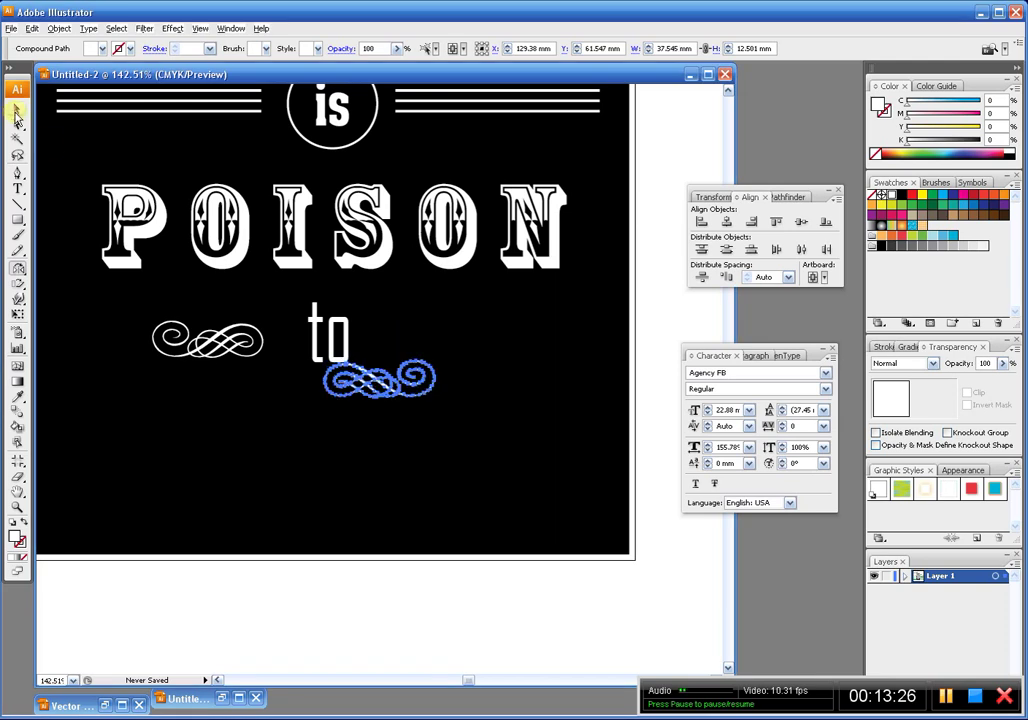
left_click(16, 112)
left_click_drag(367, 386, 450, 345)
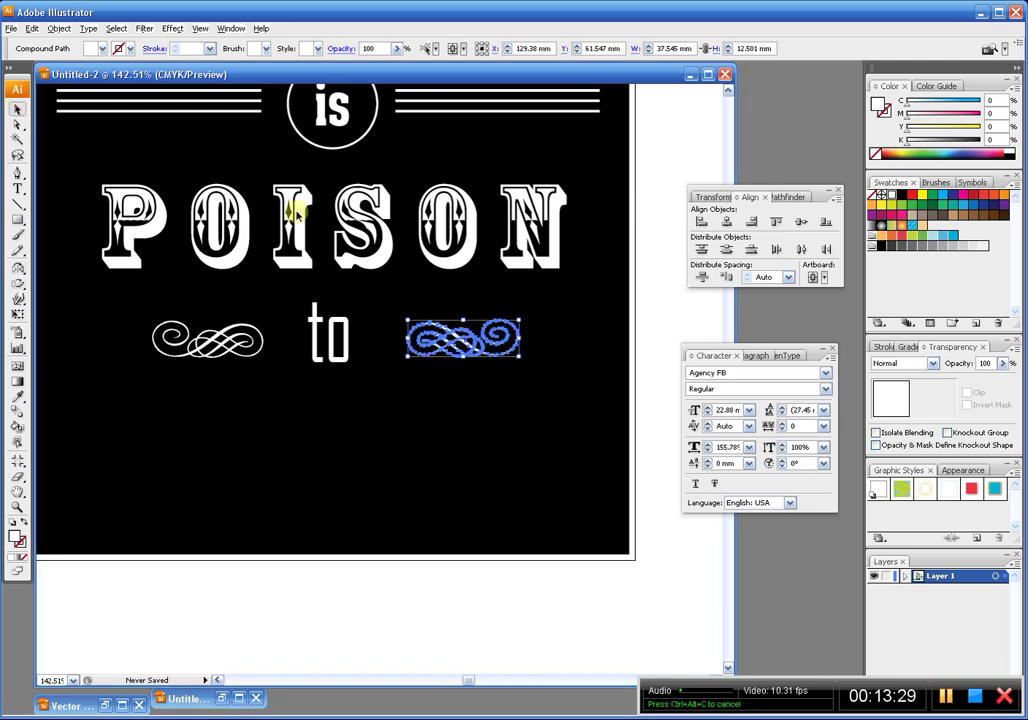
Align the two white ornaments by their vertical centers and shift both slightly left around "to"
left_click(208, 342, "shift")
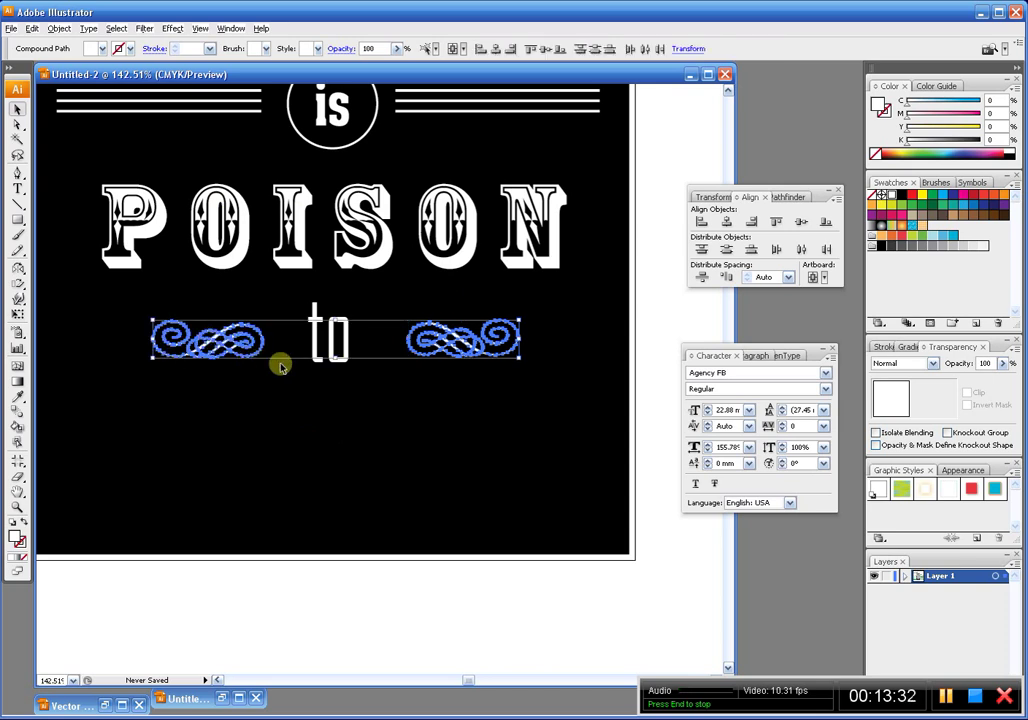
left_click(800, 224)
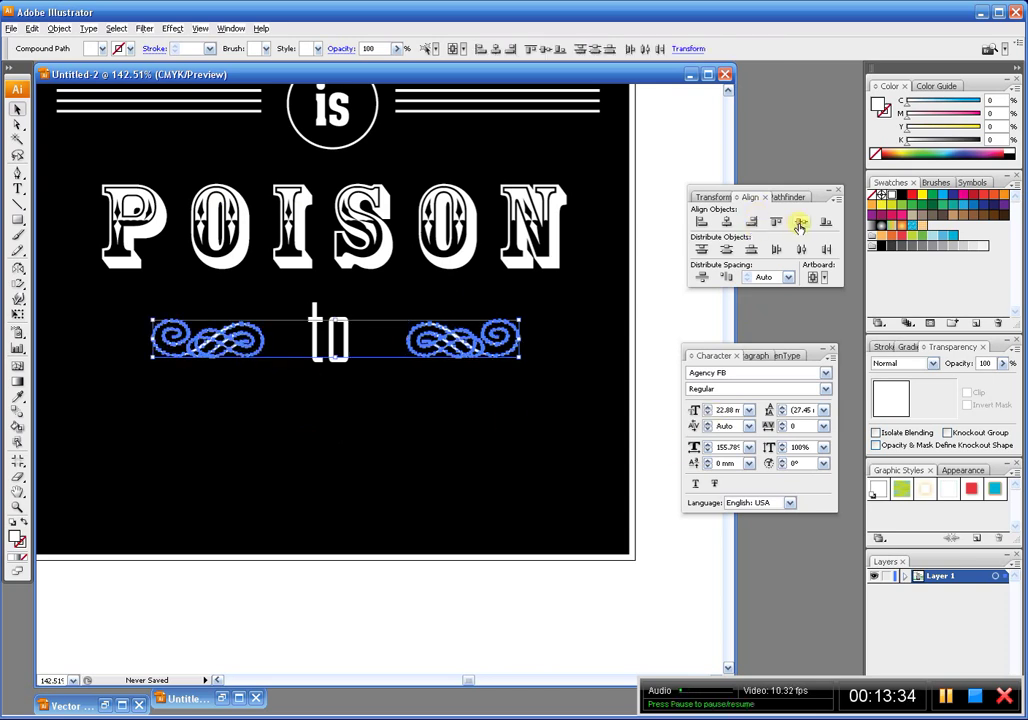
left_click_drag(463, 340, 455, 343)
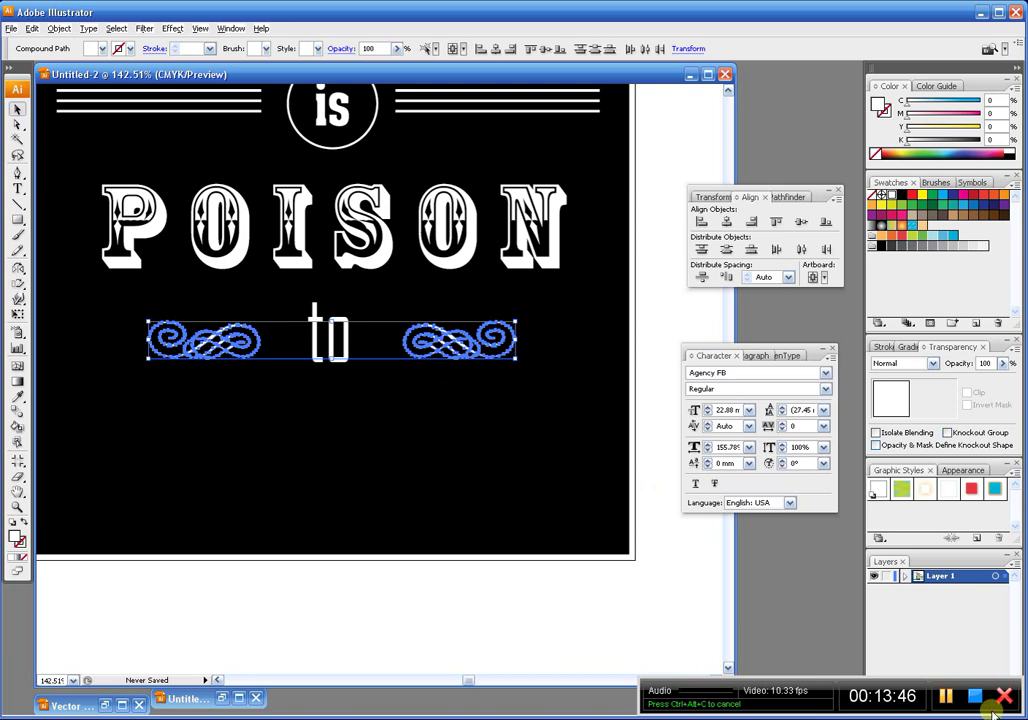
left_click(943, 699)
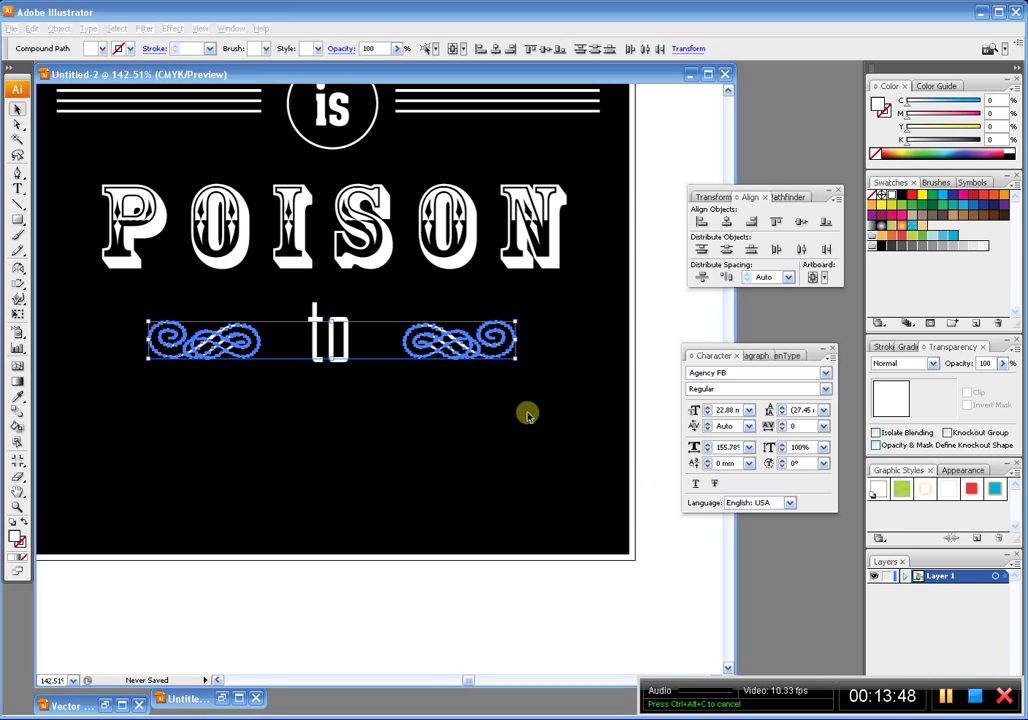
left_click(14, 104)
left_click(441, 522)
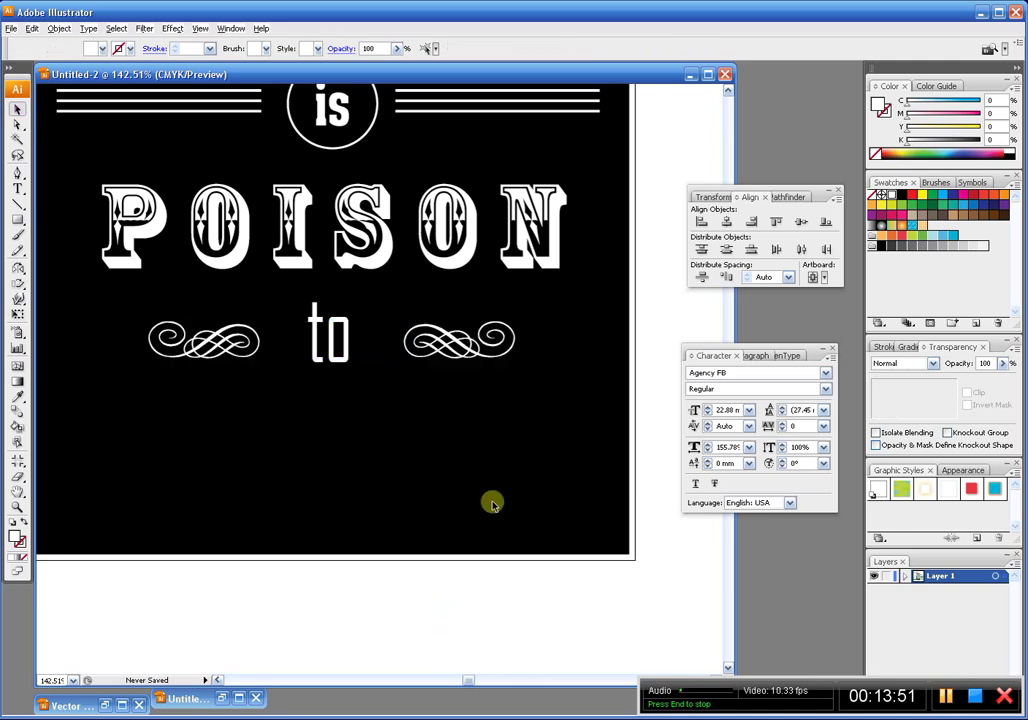
Align the vertical centers of the ornaments flanking "to" again and group the pair
left_click(467, 349)
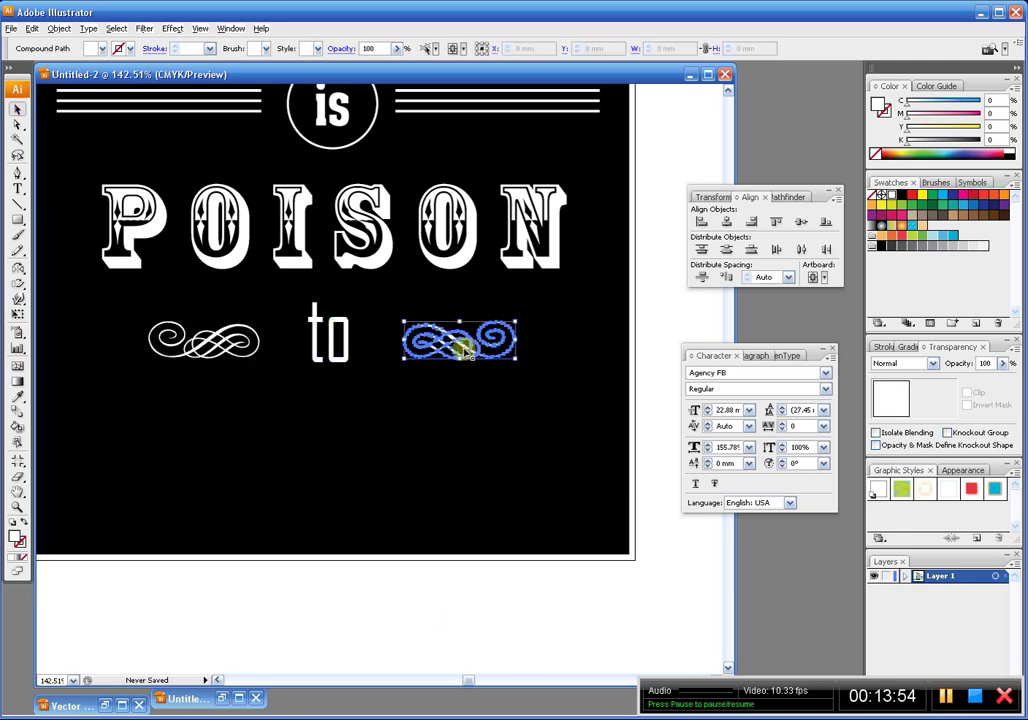
left_click_drag(440, 340, 513, 355)
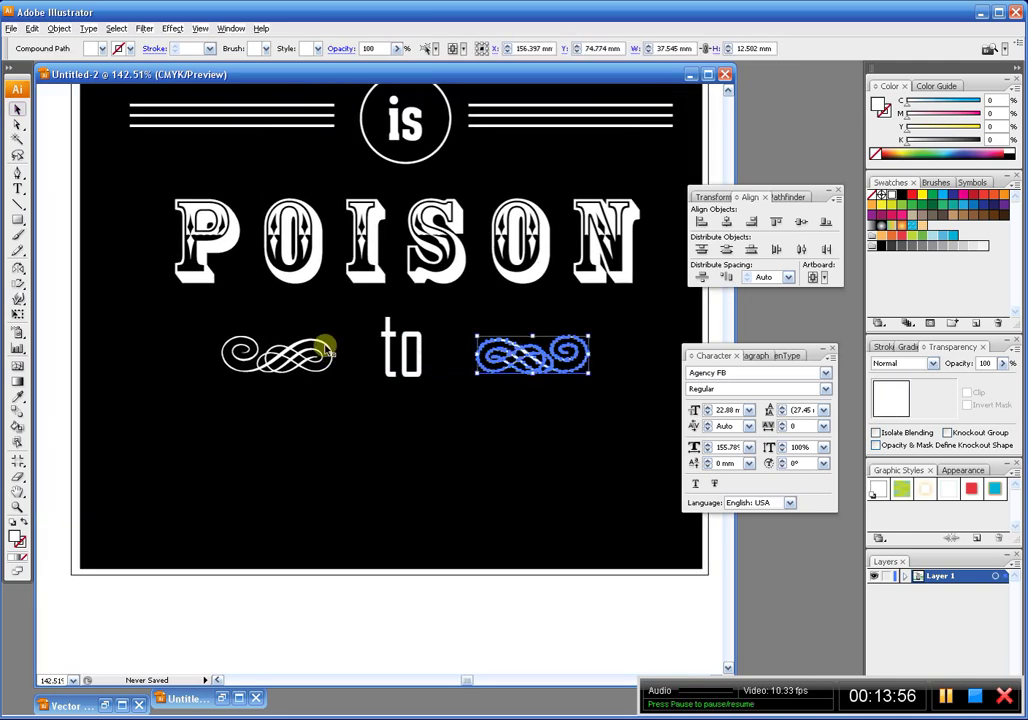
left_click(325, 350, "shift")
left_click(802, 222)
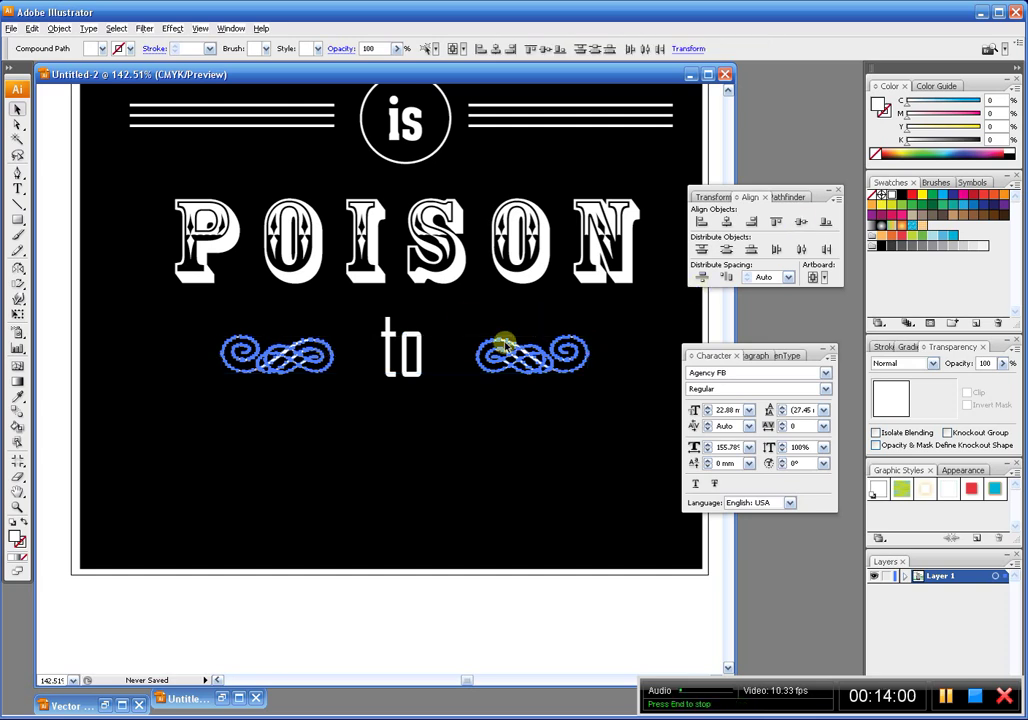
key("ctrl+g")
left_click(356, 456)
Place a copy of the dark-green "FEAR" at the poster's bottom, below "to", and fill it white
left_click_drag(354, 348, 343, 385)
scroll(343, 385, "down", 3)
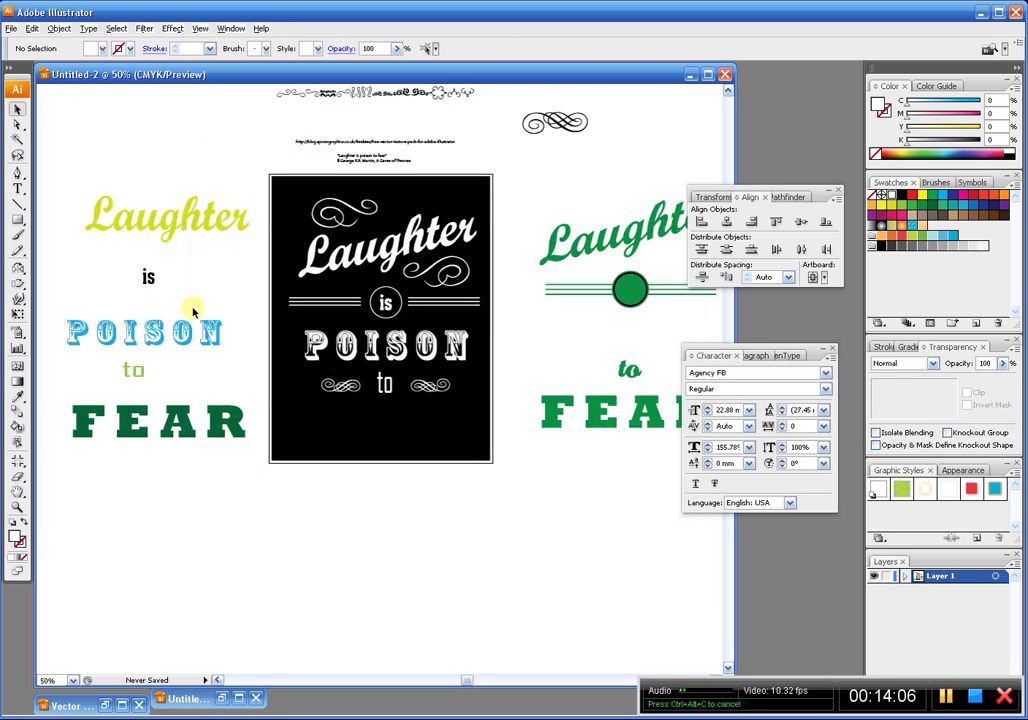
left_click_drag(223, 436, 398, 430)
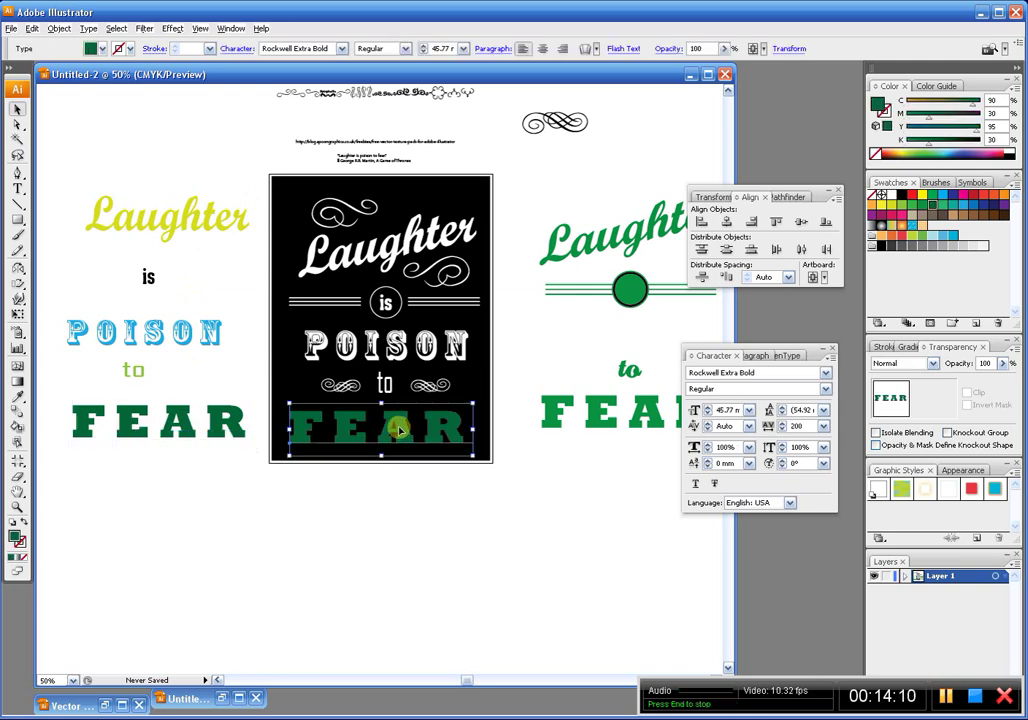
left_click(891, 195)
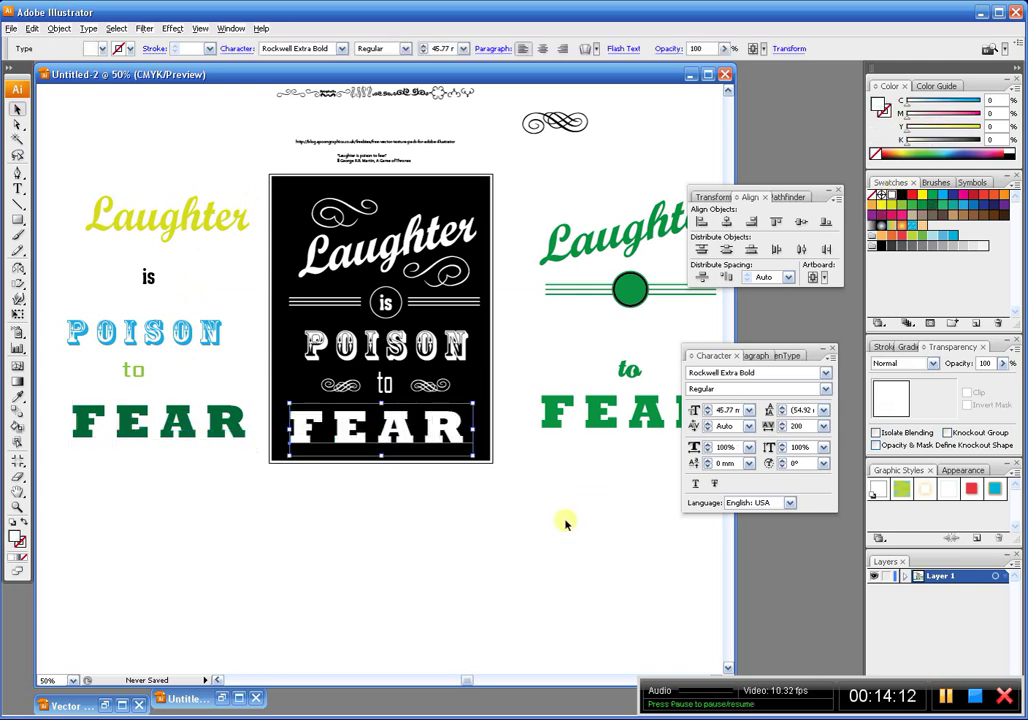
Convert the poster's white "FEAR" text to outlines and deselect it
key("ctrl+shift+b")
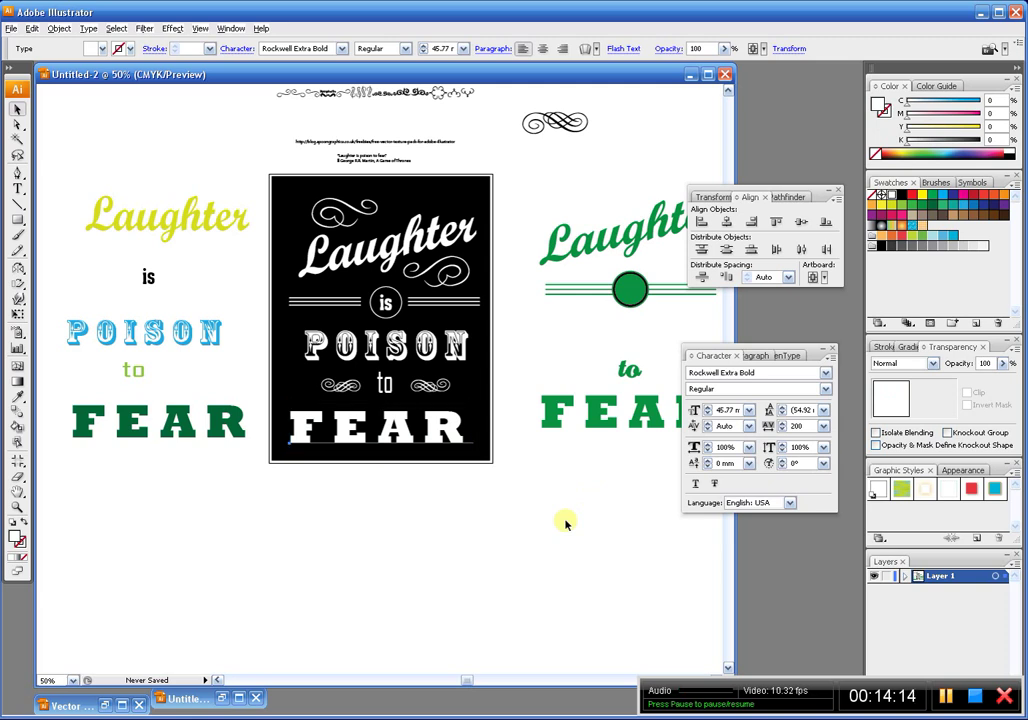
key("ctrl+shift+o")
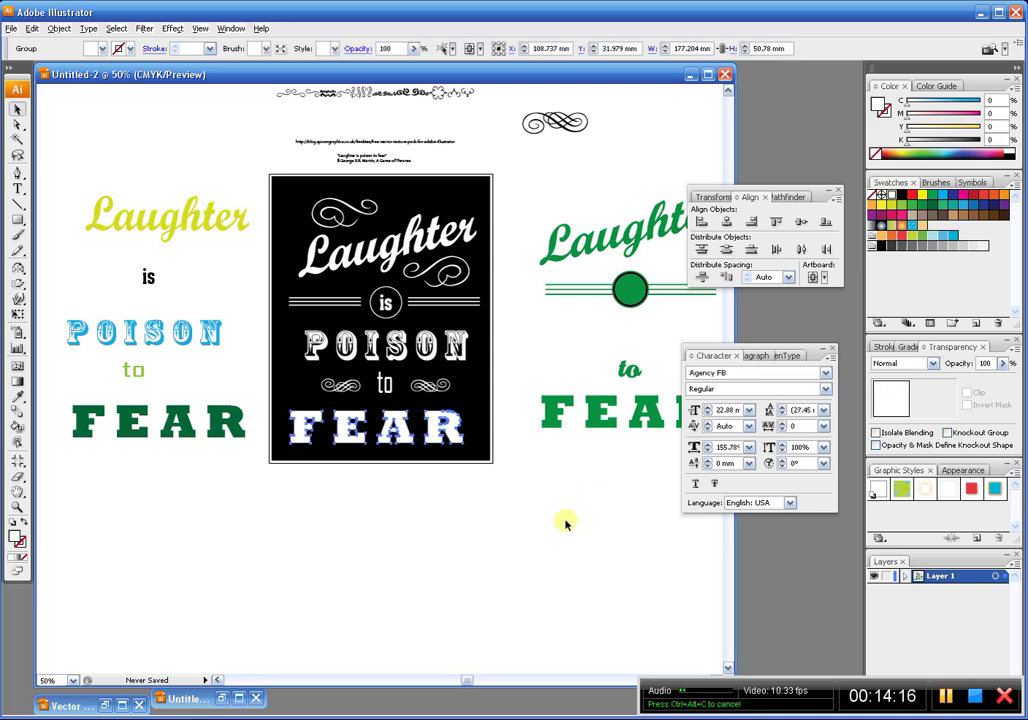
key("ctrl+shift+o")
left_click(135, 156)
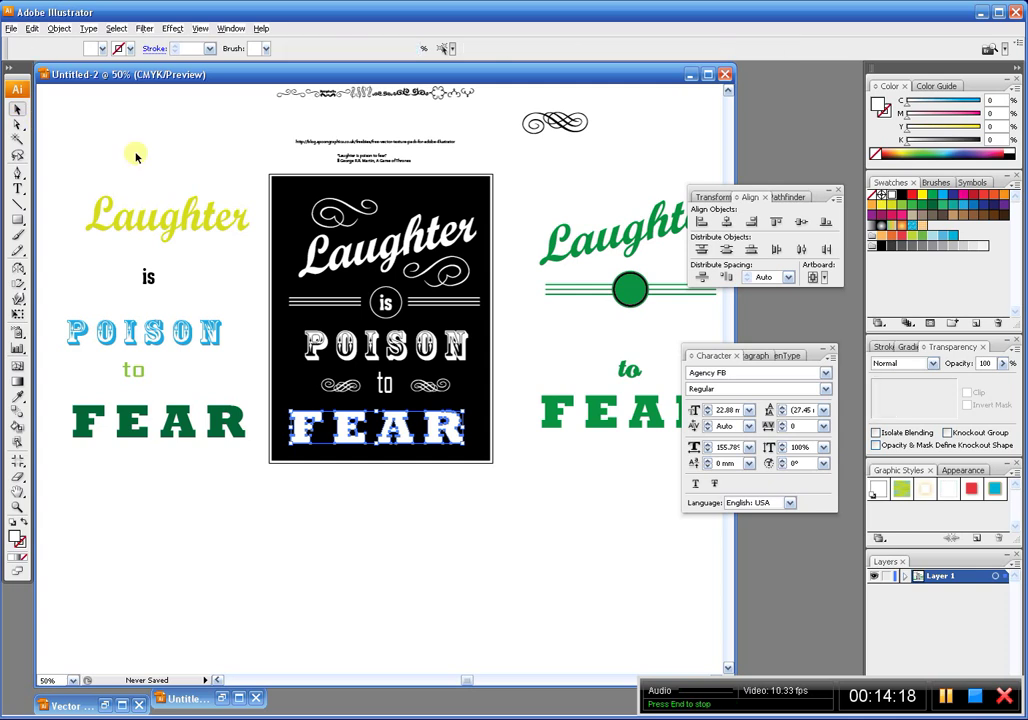
Check the selection of the poster's lettering and convert the remaining live text "to" to outlines
left_click_drag(221, 175, 147, 125)
left_click_drag(353, 375, 357, 375)
left_click(362, 419)
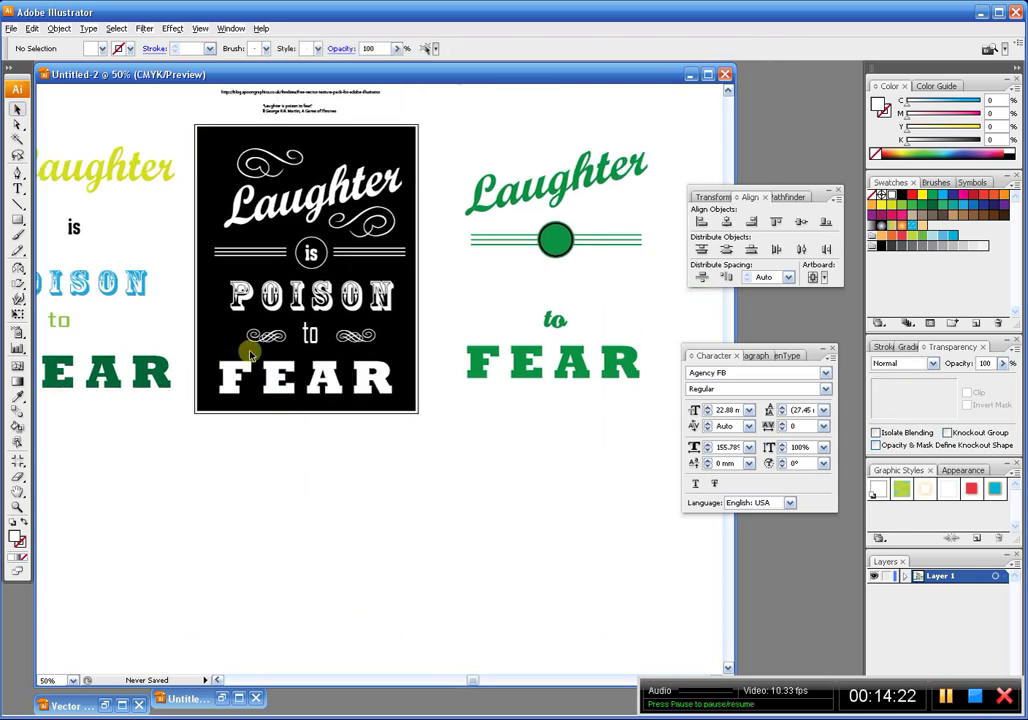
left_click_drag(194, 125, 400, 436)
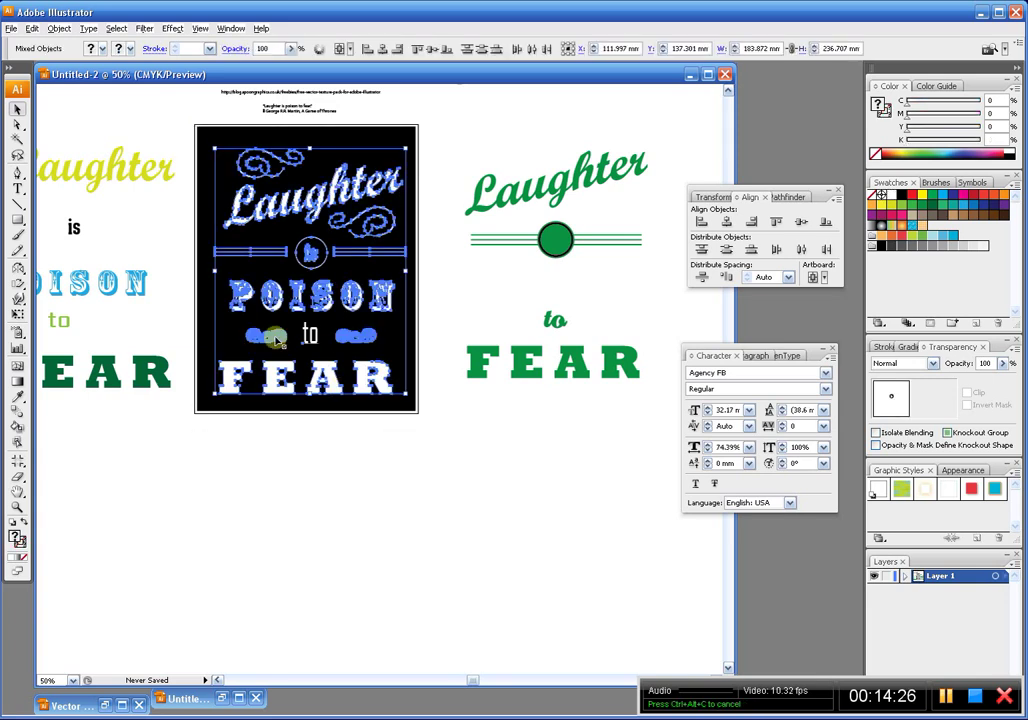
left_click(298, 452)
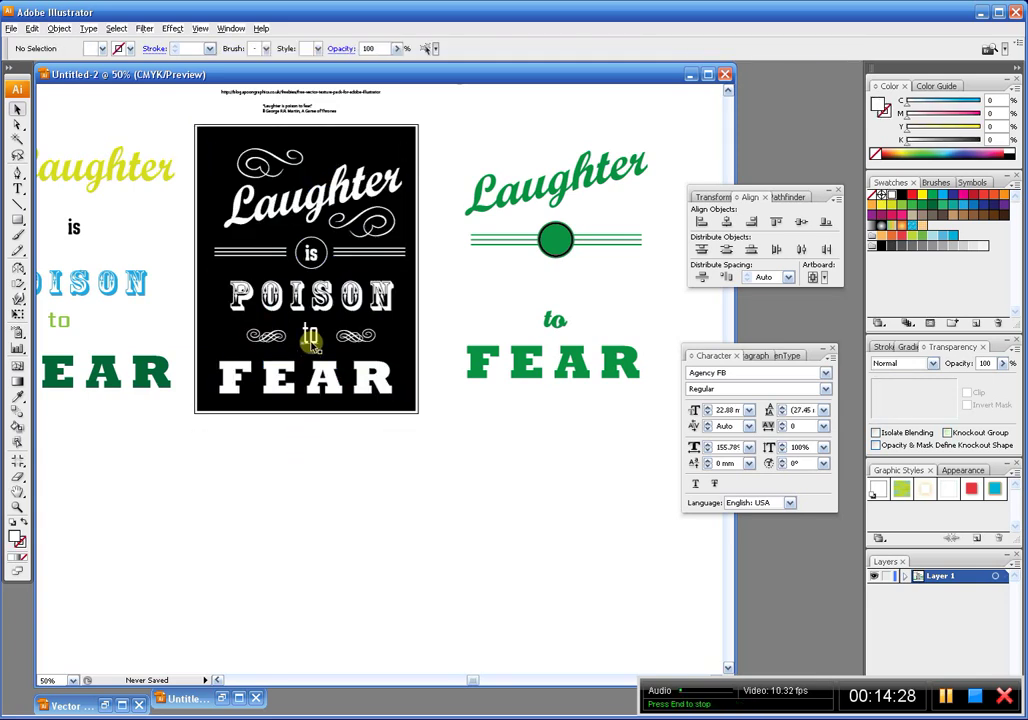
left_click(312, 340)
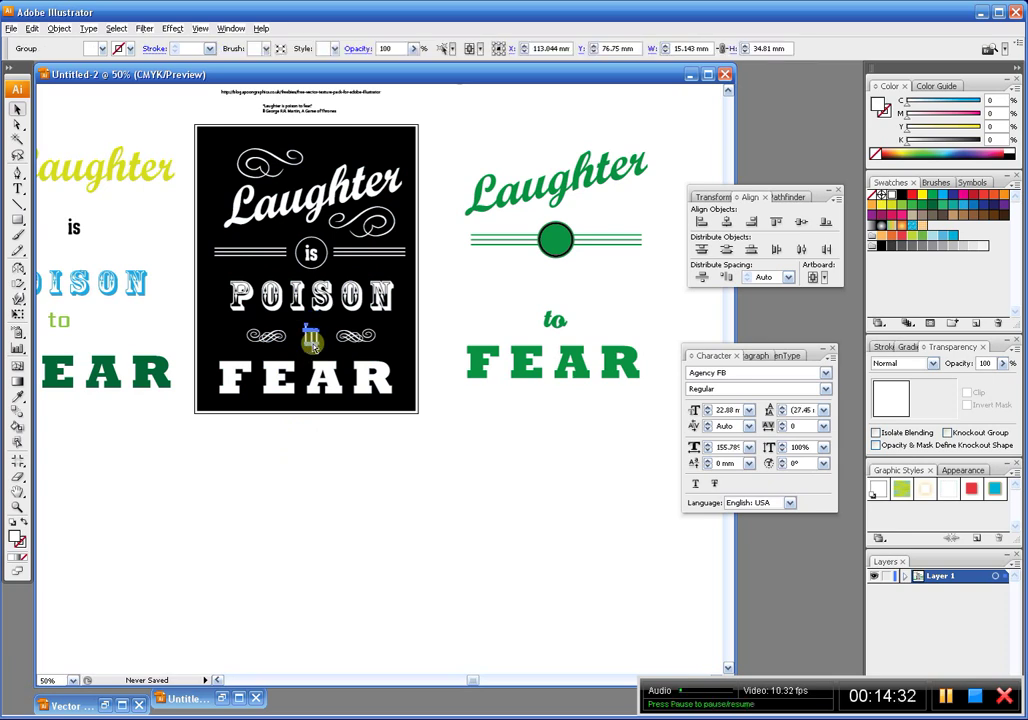
Align the horizontal centers of all the poster's lettering, lines and ornaments, leaving out the black background, and deselect them
left_click(306, 444)
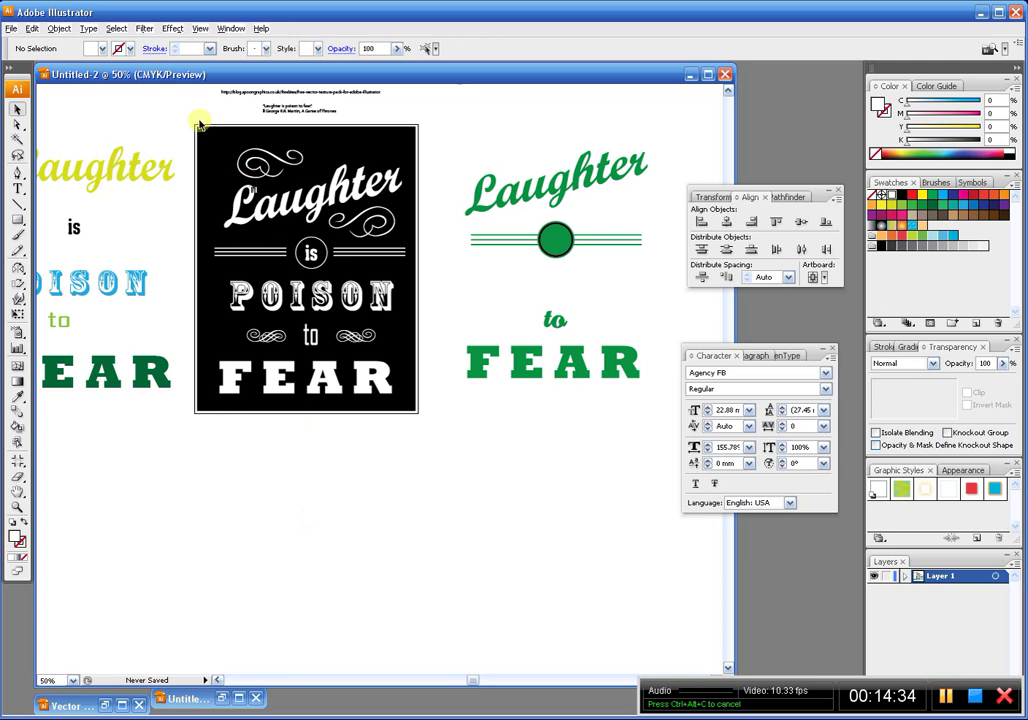
left_click_drag(197, 119, 420, 413)
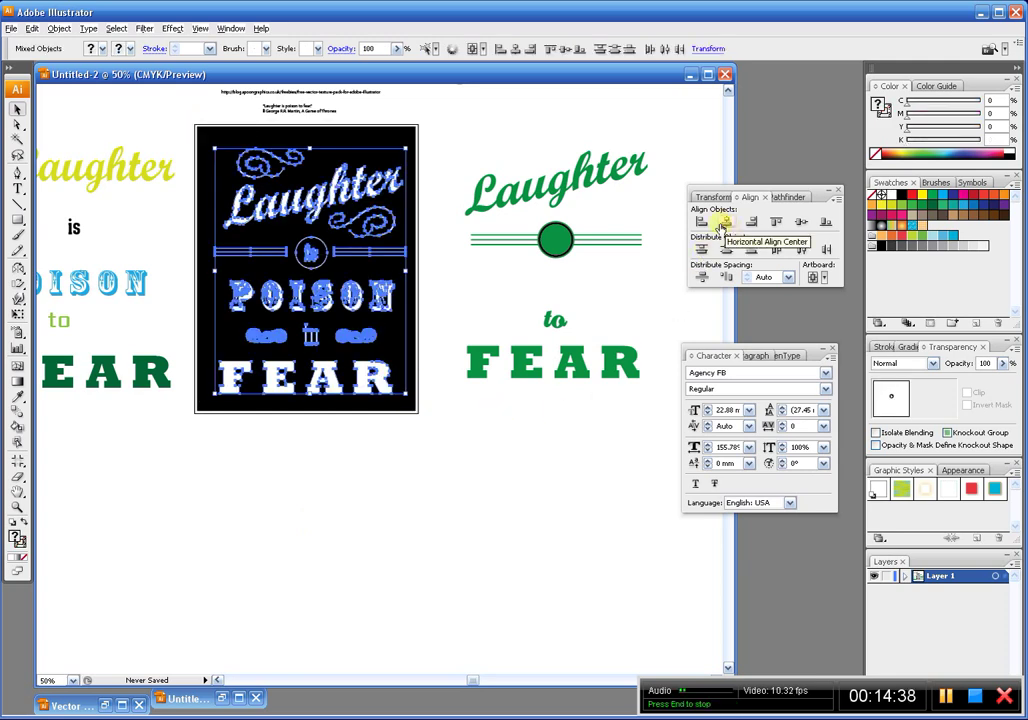
left_click(729, 225)
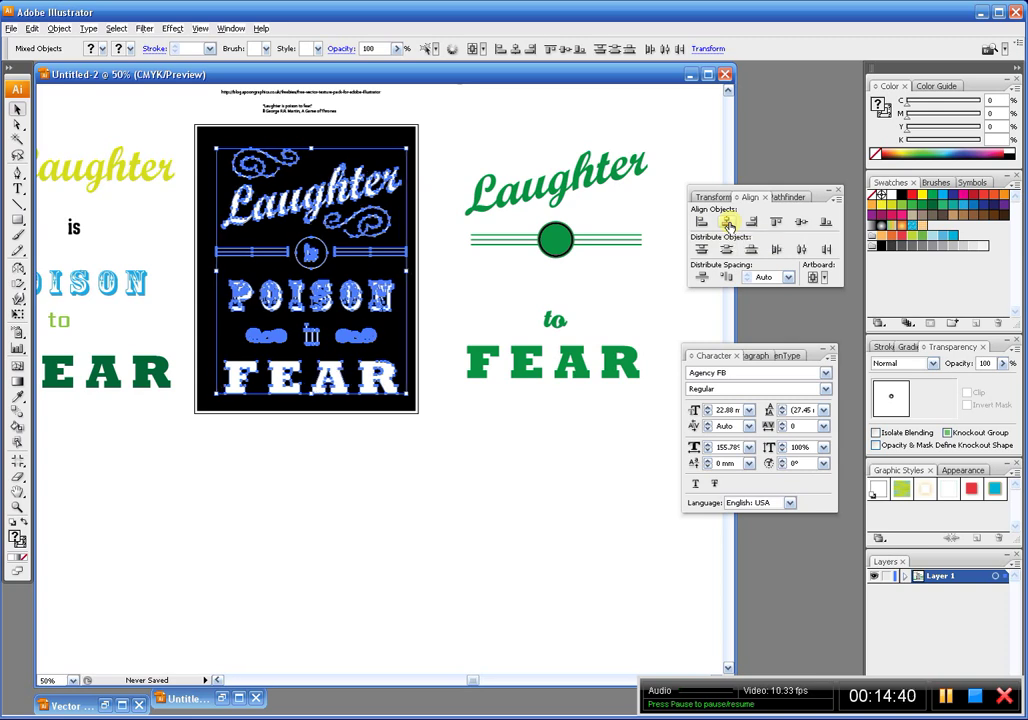
left_click(459, 404)
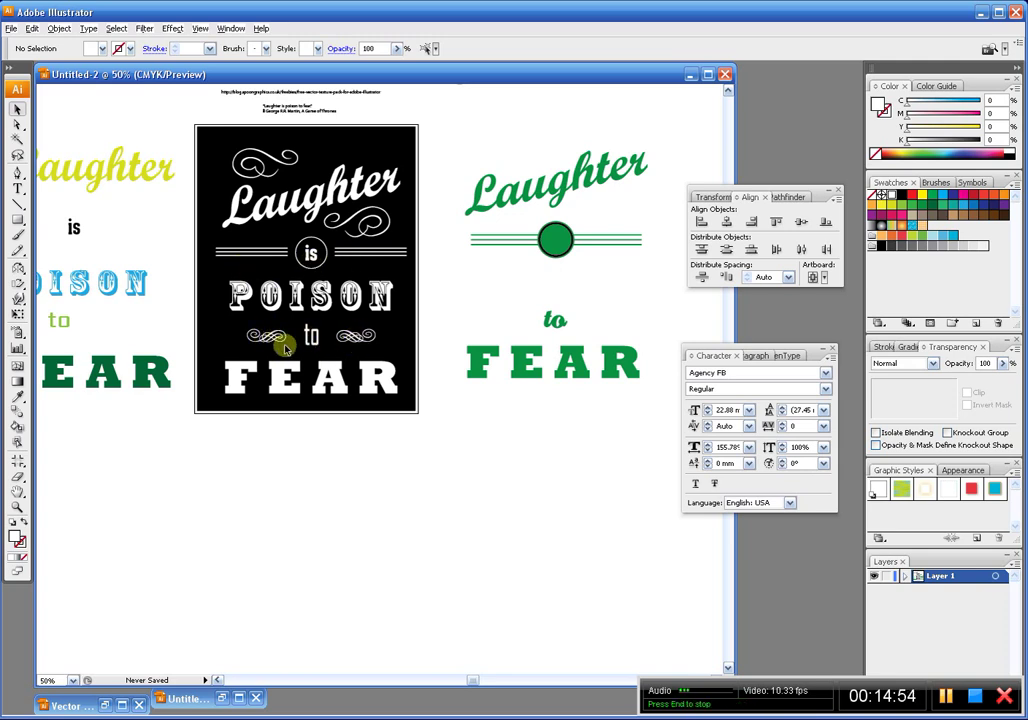
Shift the pair of swirls around "Laughter" about 2 mm to the right
key("ctrl+space")
left_click_drag(203, 138, 429, 425)
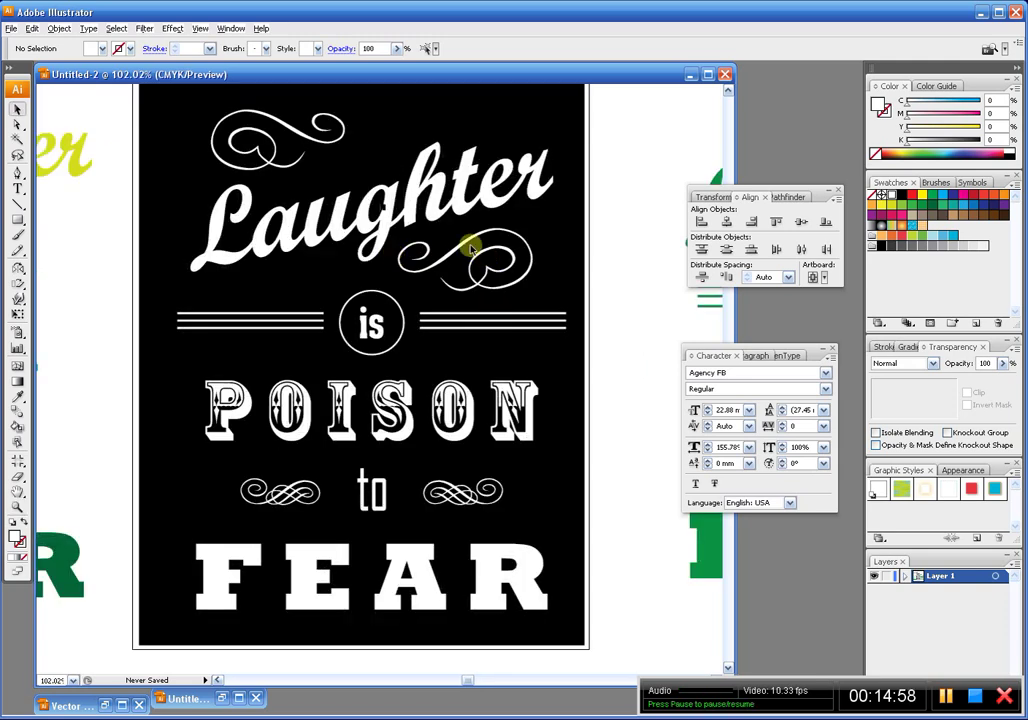
left_click(470, 245)
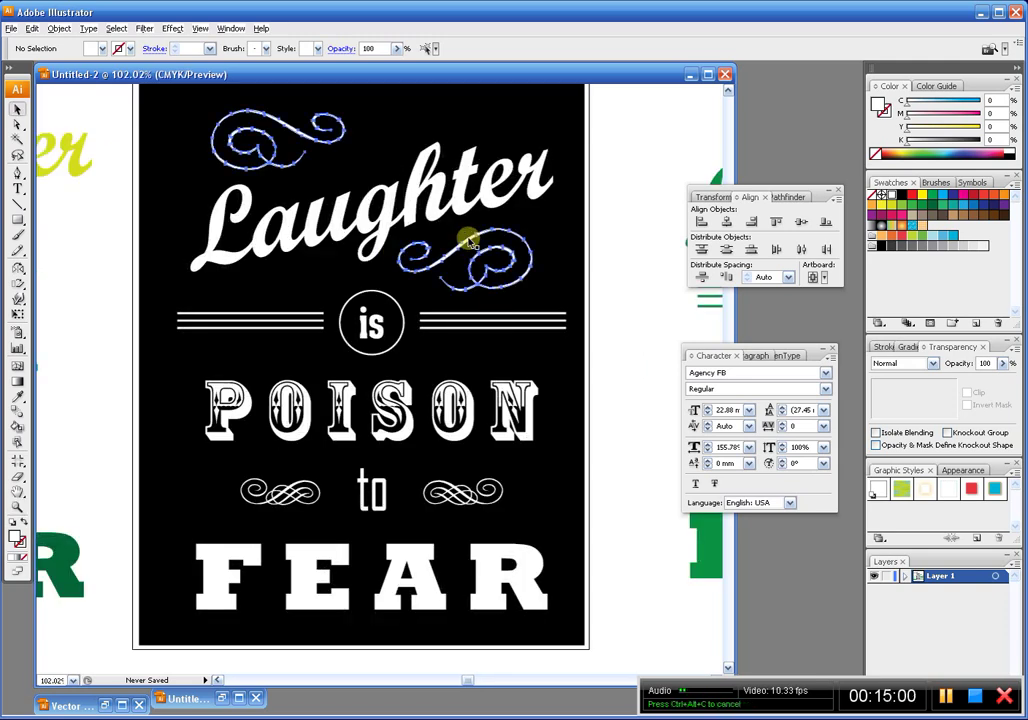
left_click_drag(467, 240, 470, 241)
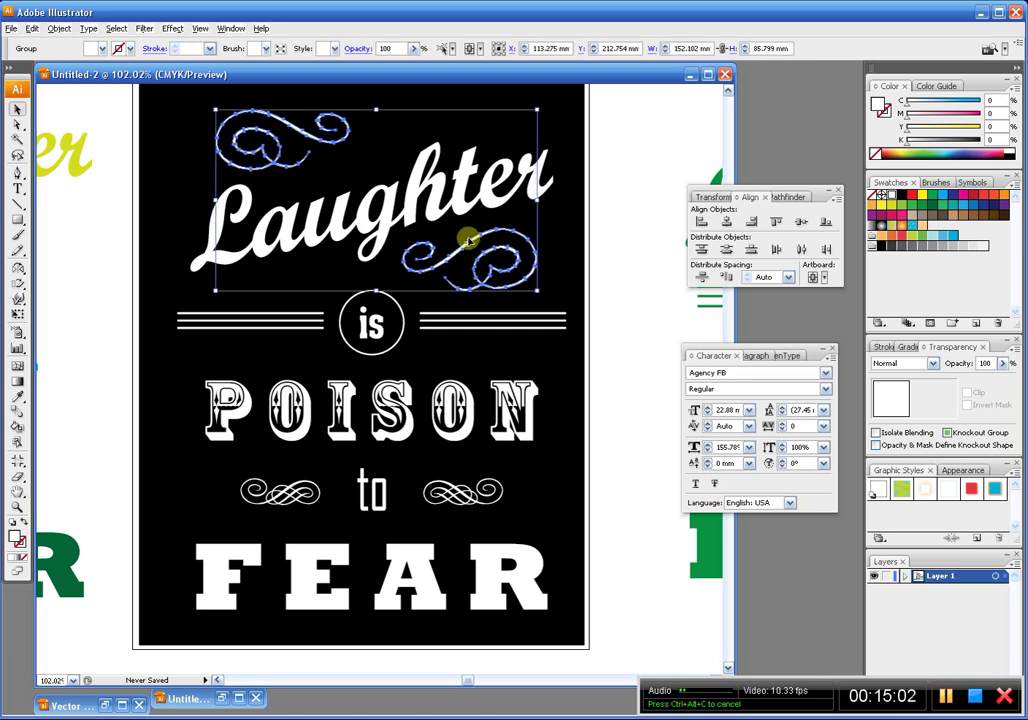
Examine the swirl placement around "Laughter" and the overall layout of the poster, leaving nothing selected
scroll(478, 294, "down", 1)
scroll(479, 295, "up", 3)
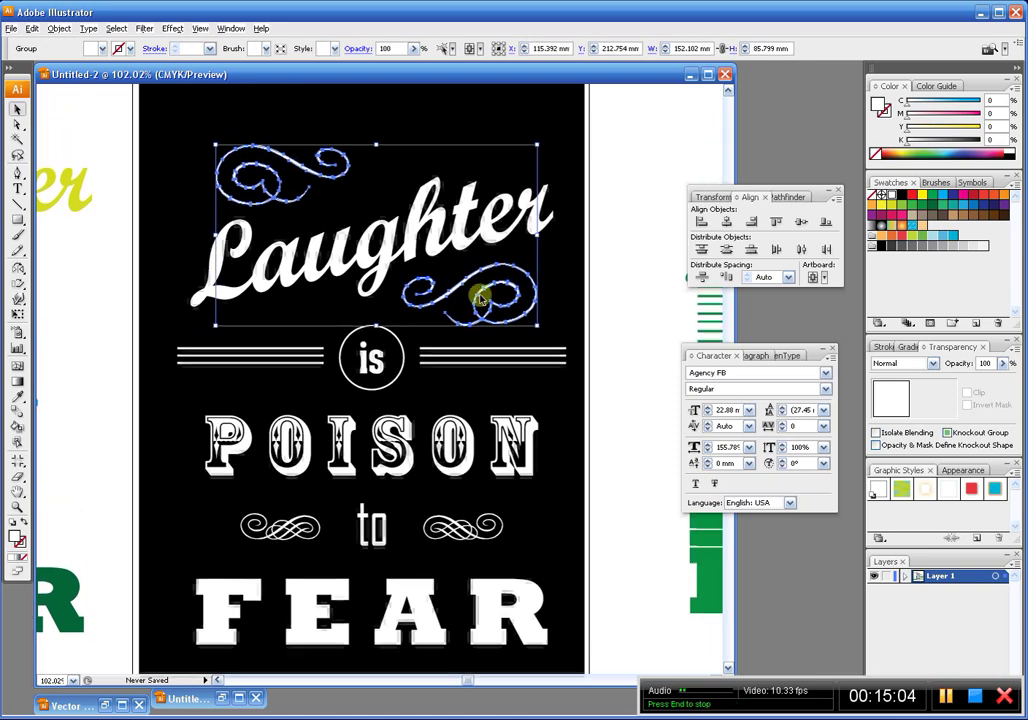
scroll(479, 295, "up", 2)
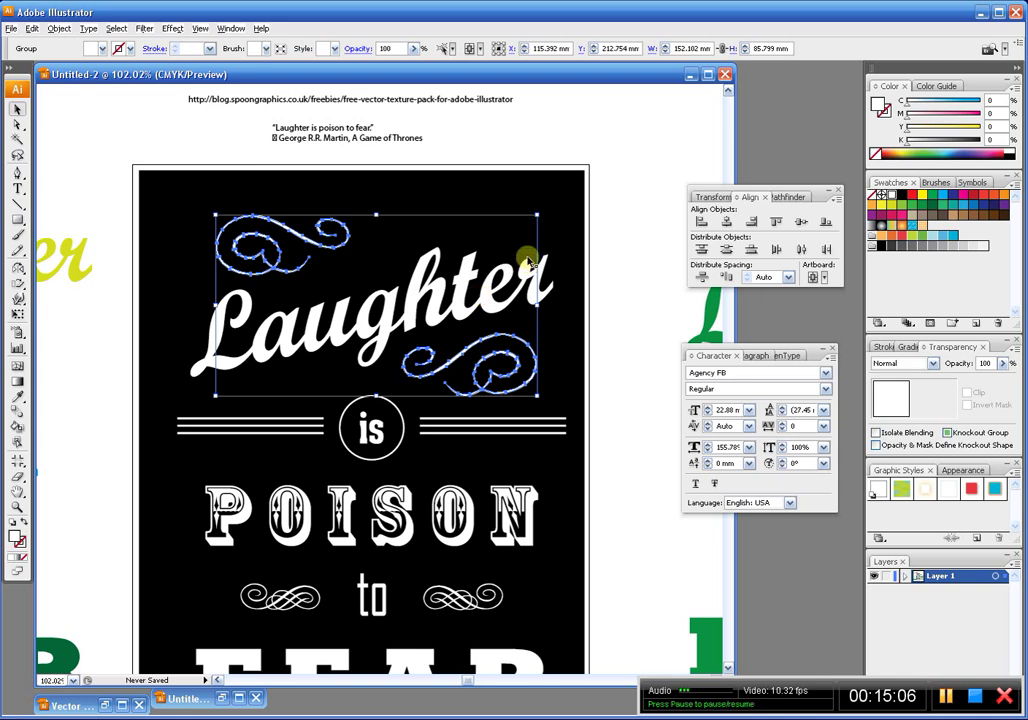
scroll(255, 314, "down", 3)
left_click(605, 351)
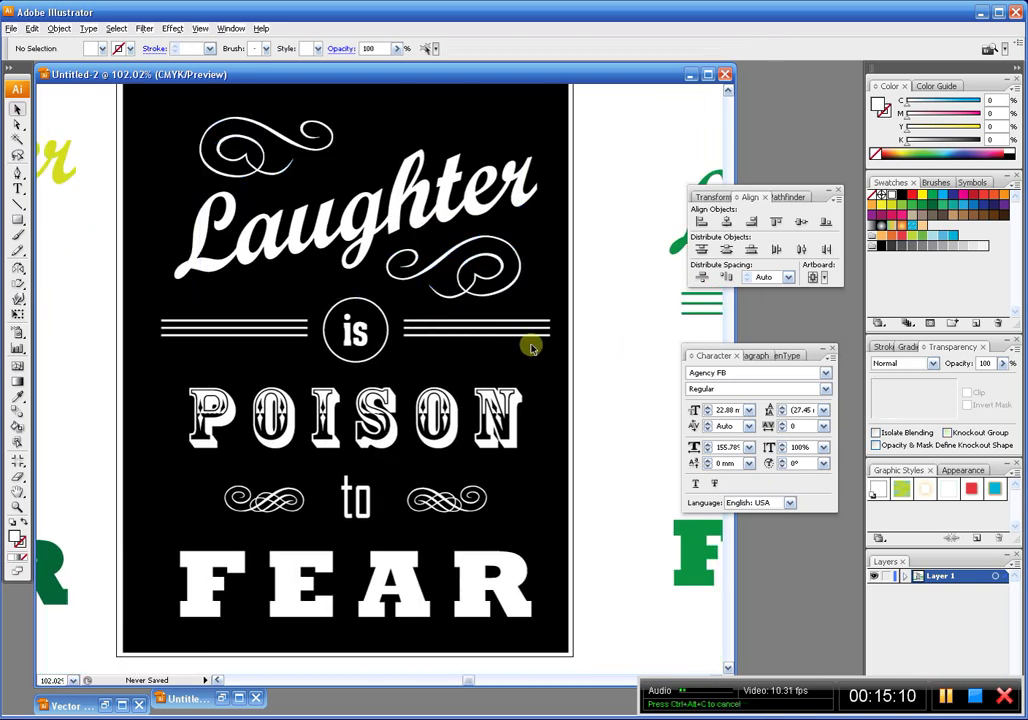
left_click(282, 136)
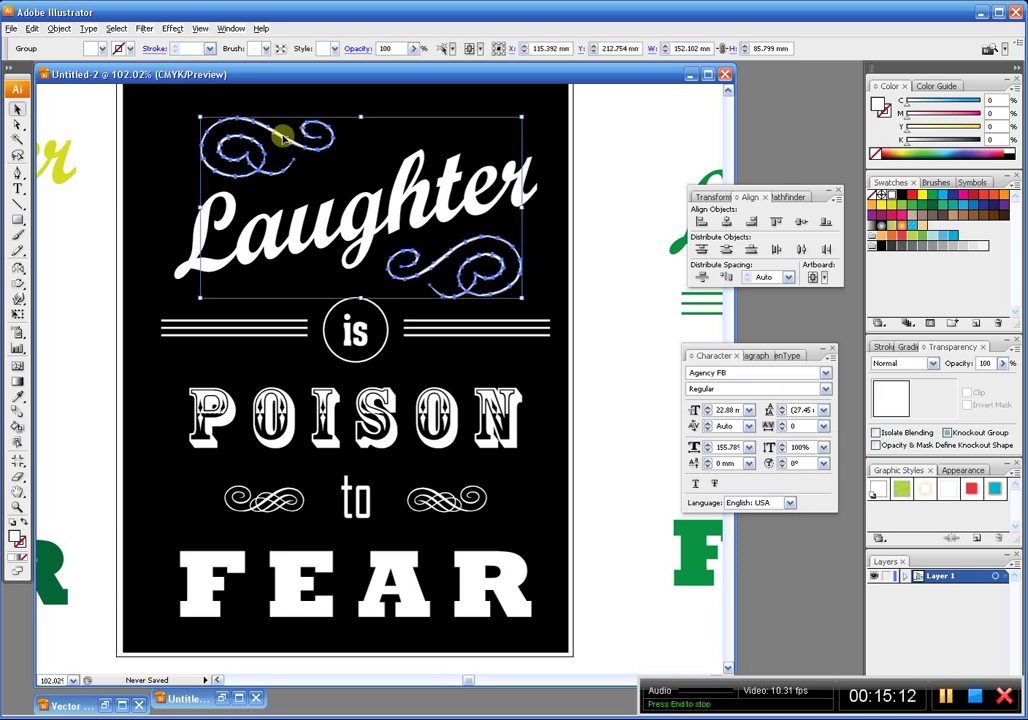
left_click(602, 285)
left_click_drag(590, 425, 558, 320)
key("ctrl+minus")
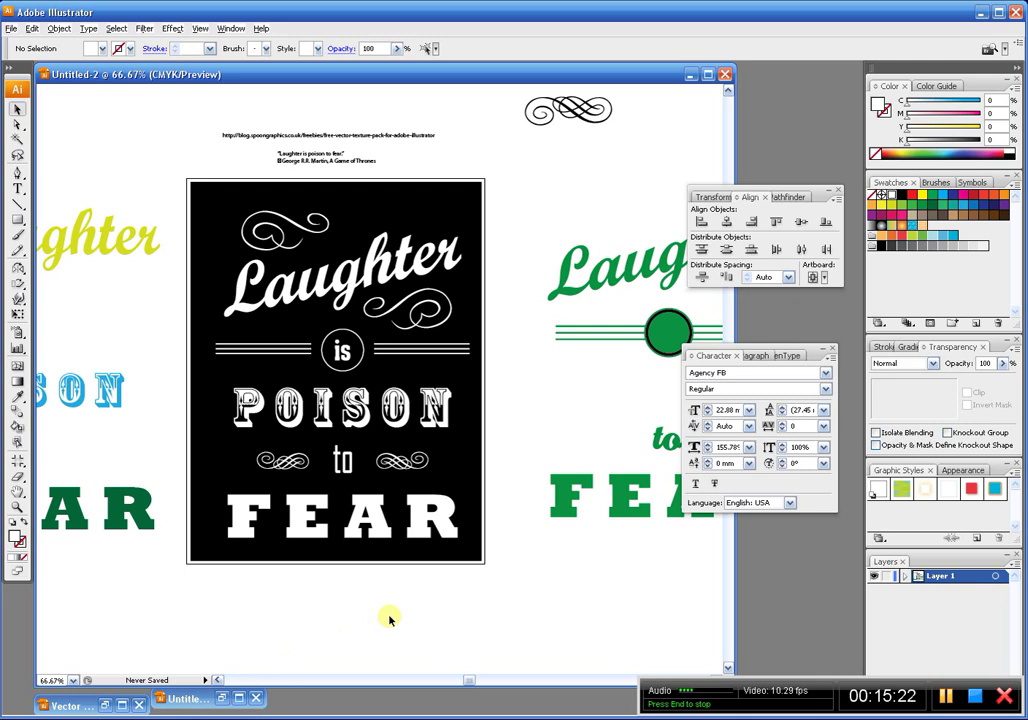
scroll(390, 620, "up", 1)
scroll(390, 618, "up", 5)
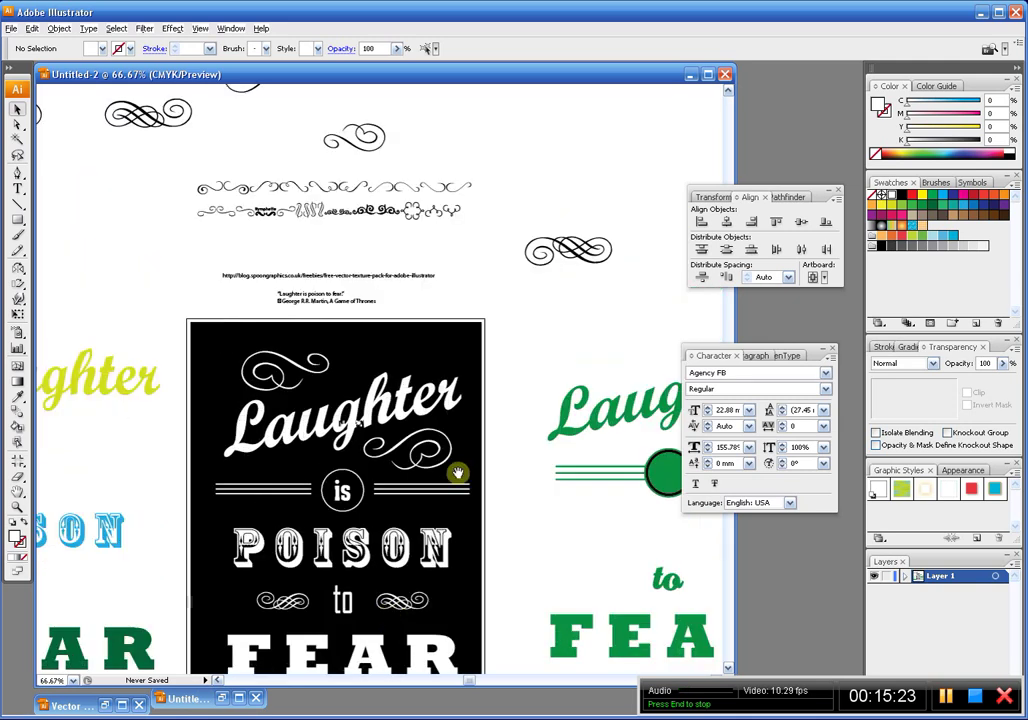
left_click_drag(458, 473, 572, 508)
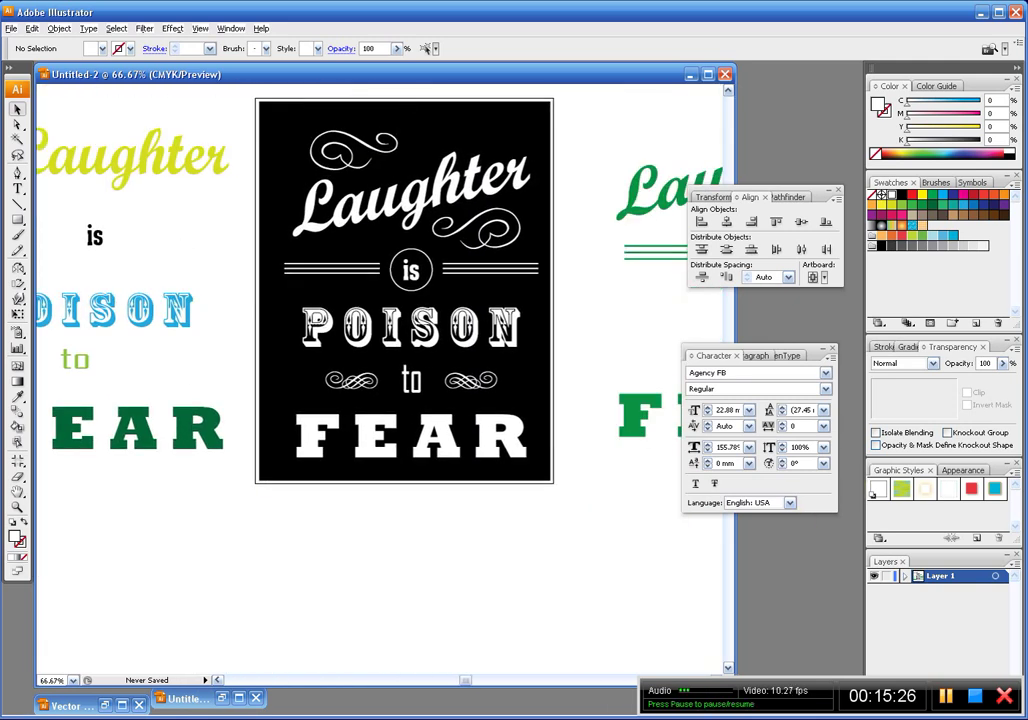
Switch to the Vector Textures.ai document and examine its grouped set of six textures
left_click(107, 707)
double_click(360, 278)
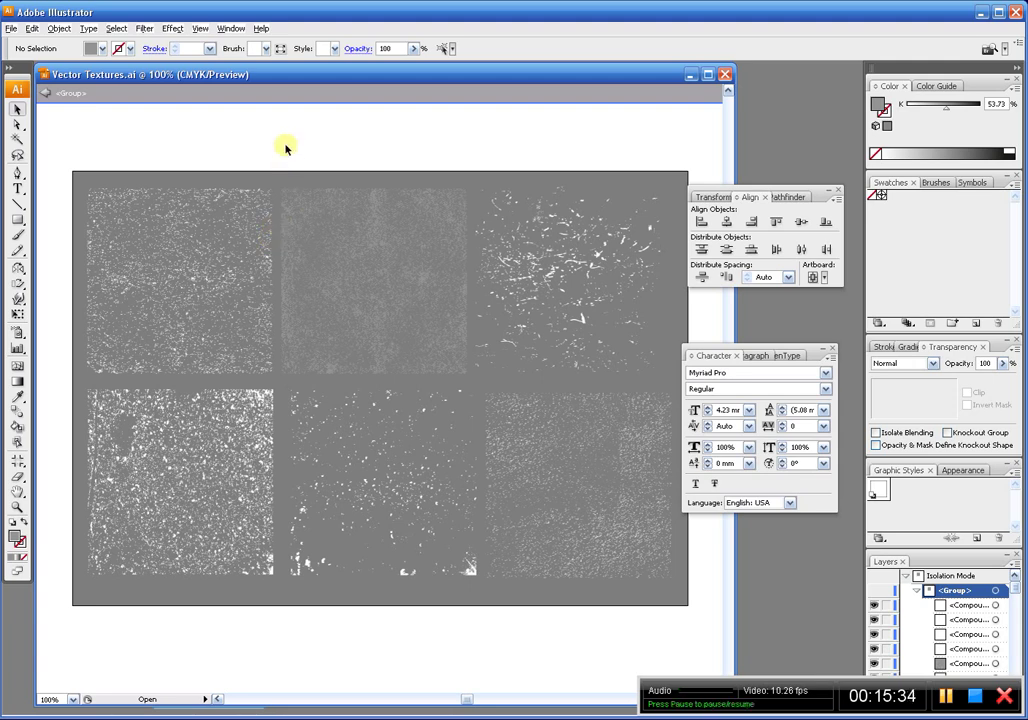
double_click(343, 168)
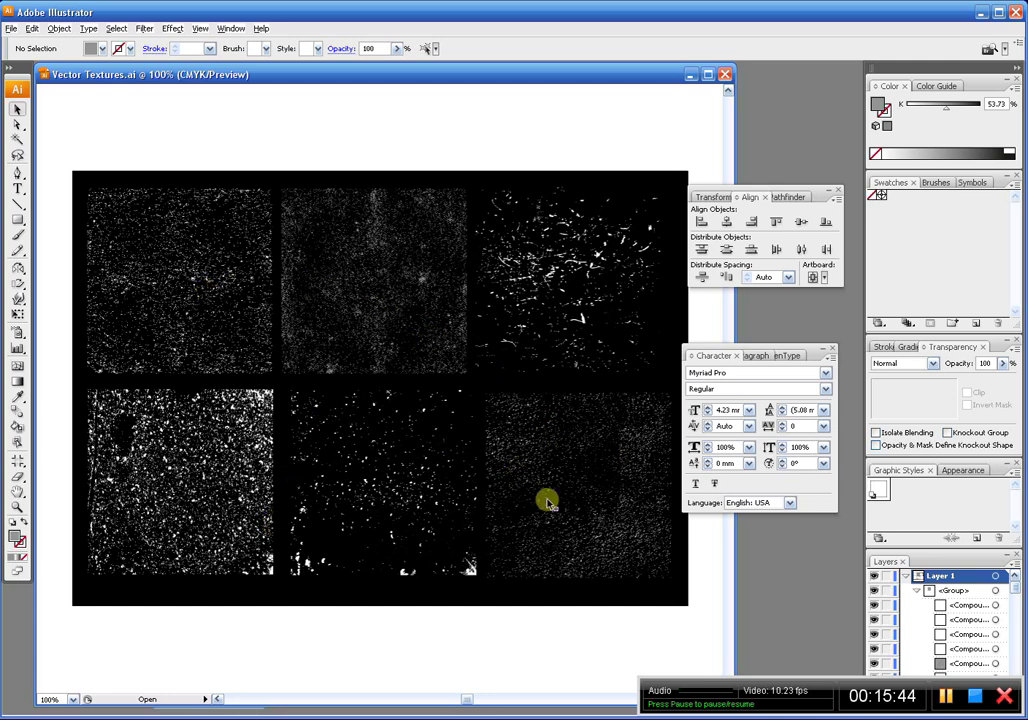
left_click(557, 440)
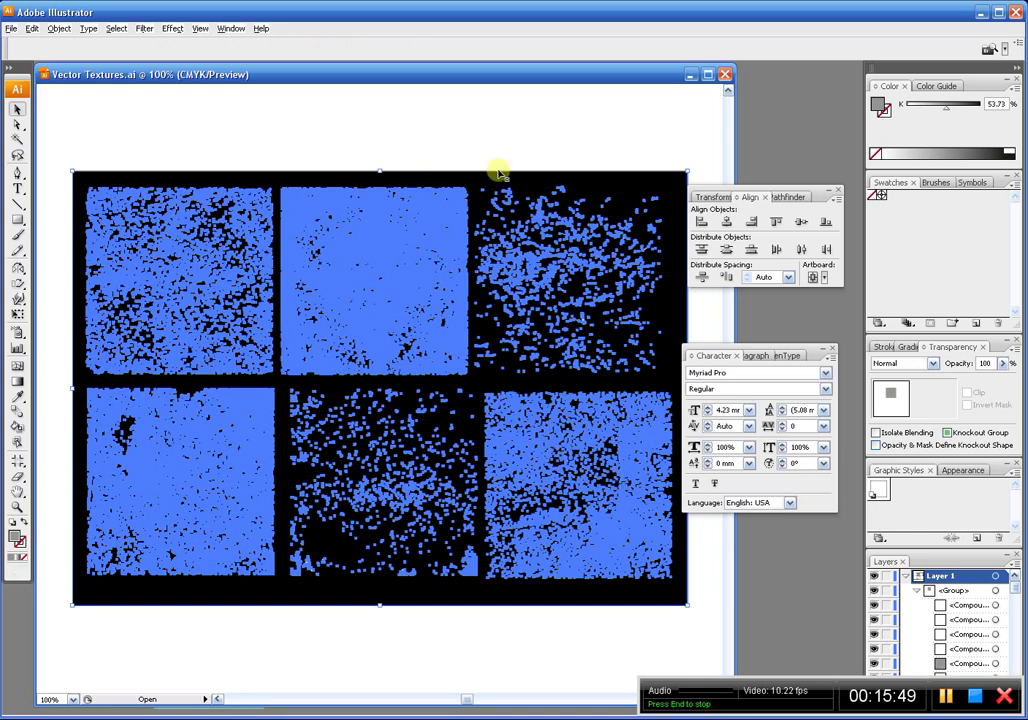
left_click(566, 164)
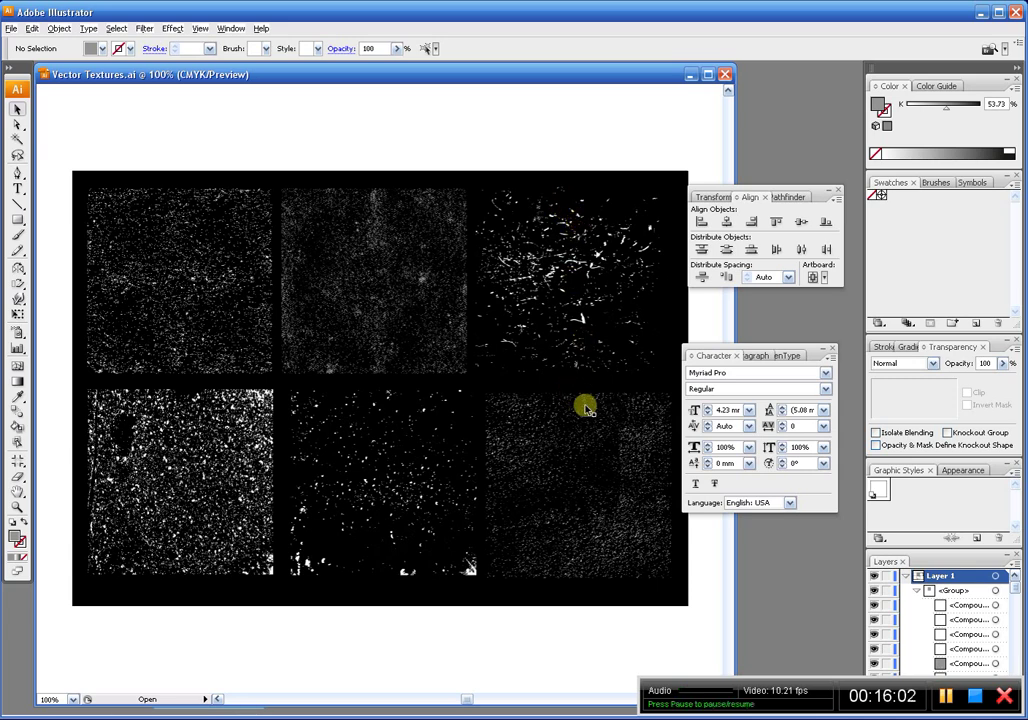
Isolate the texture group, copy its bottom-right grain texture, and return to the poster document
left_click_drag(581, 415, 426, 307)
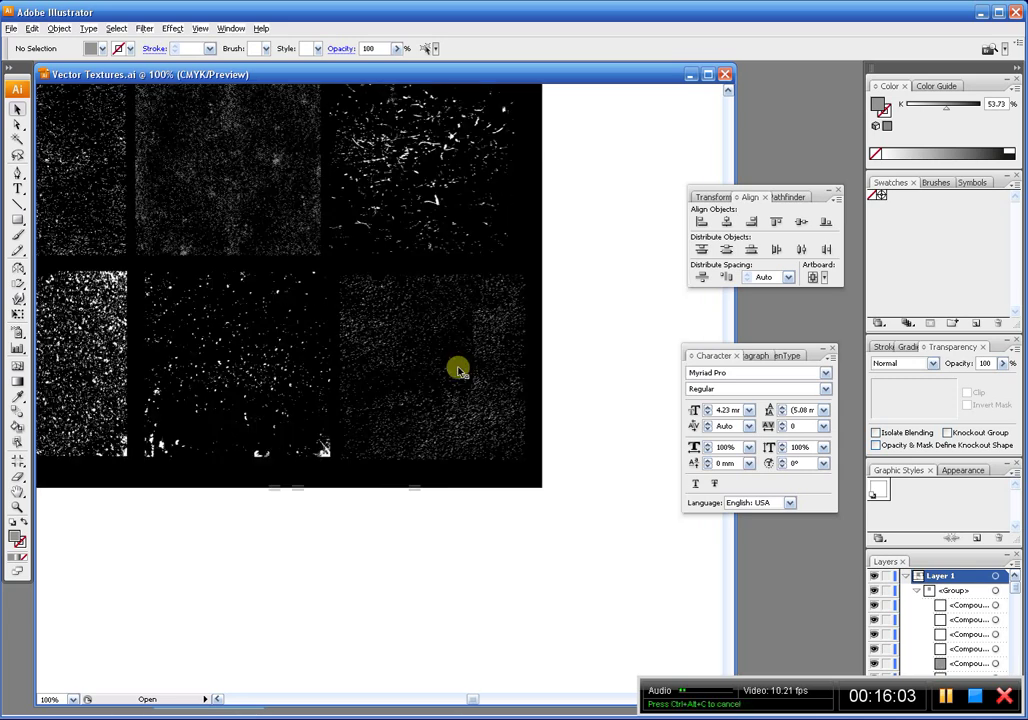
left_click(496, 423)
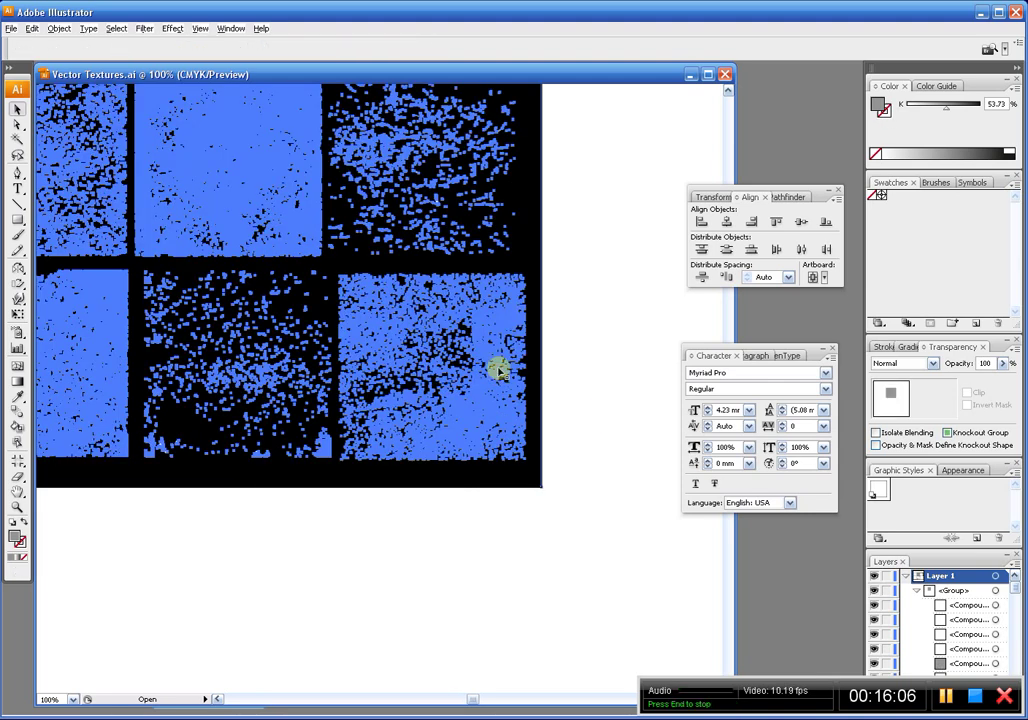
double_click(376, 391)
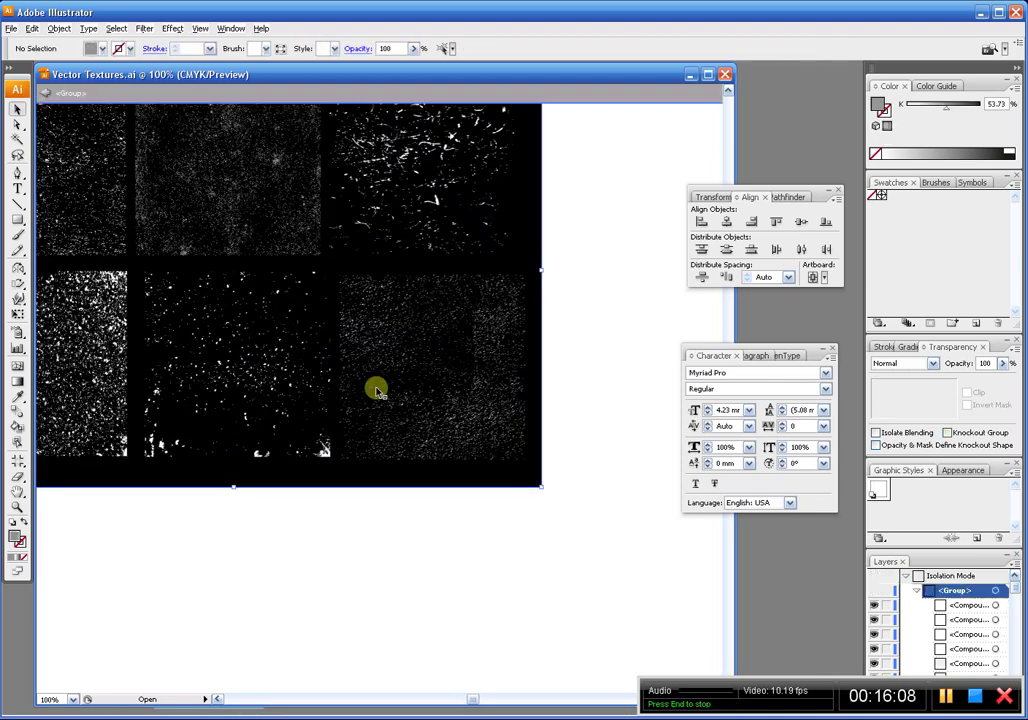
left_click(376, 391)
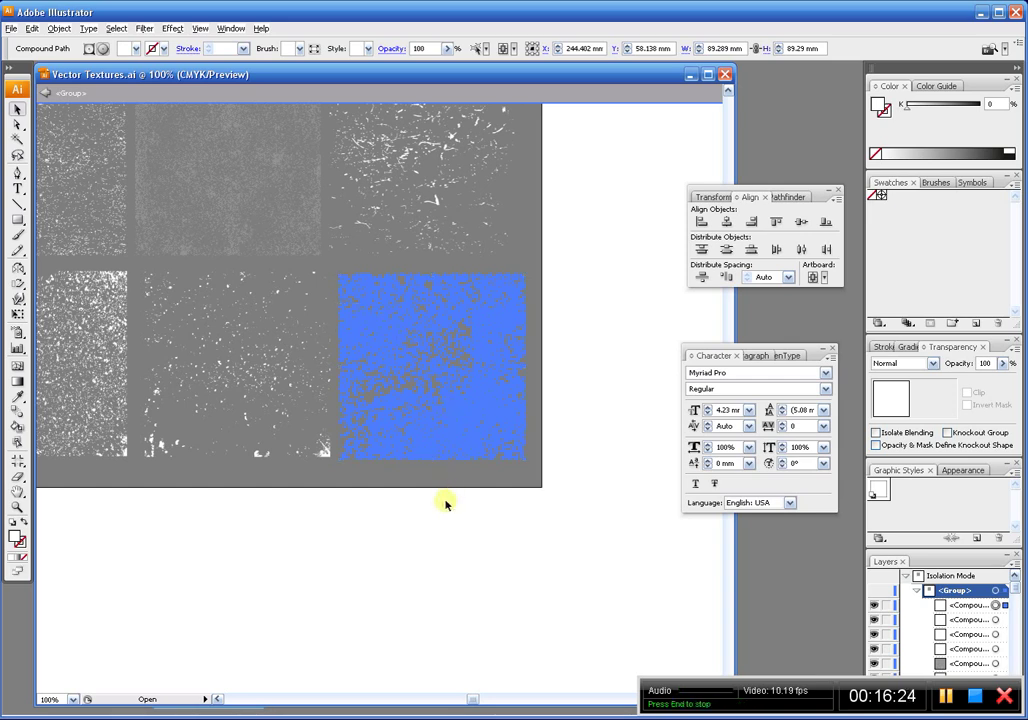
left_click(725, 147)
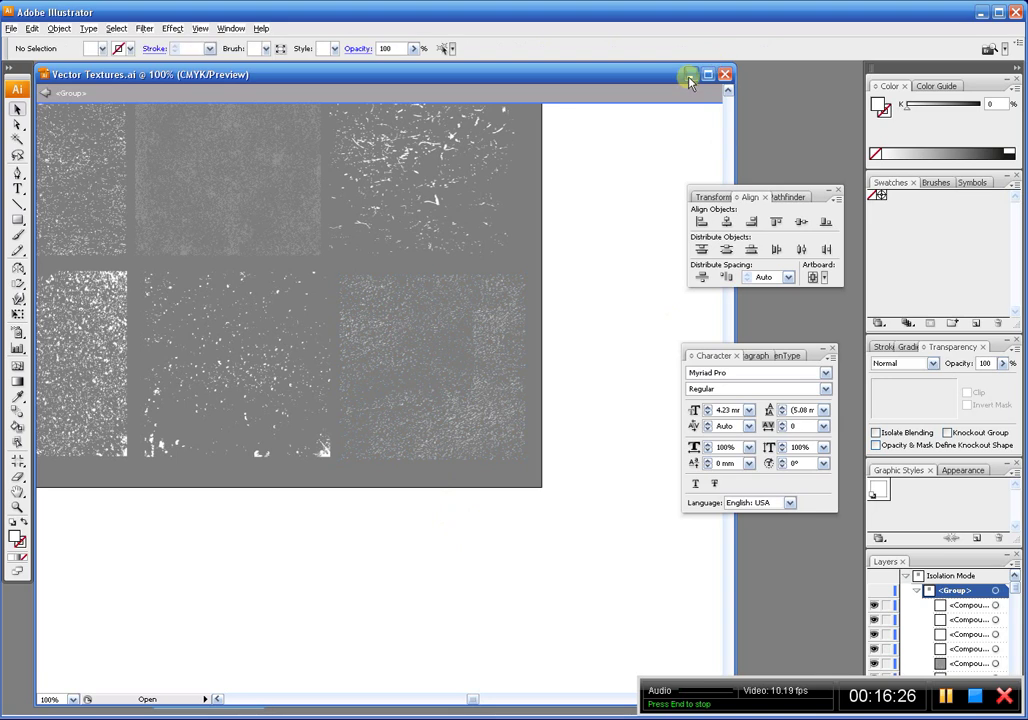
left_click(690, 75)
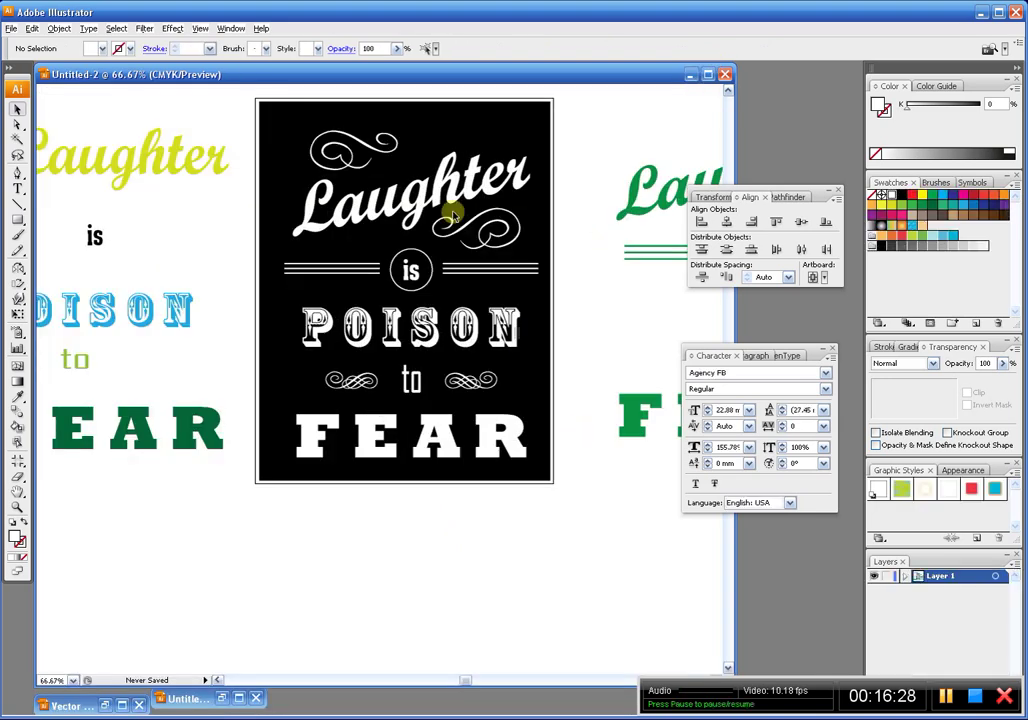
Paste the grain texture at the poster's top-left corner and scale it to the poster's width, about 212 mm square
key("ctrl+v")
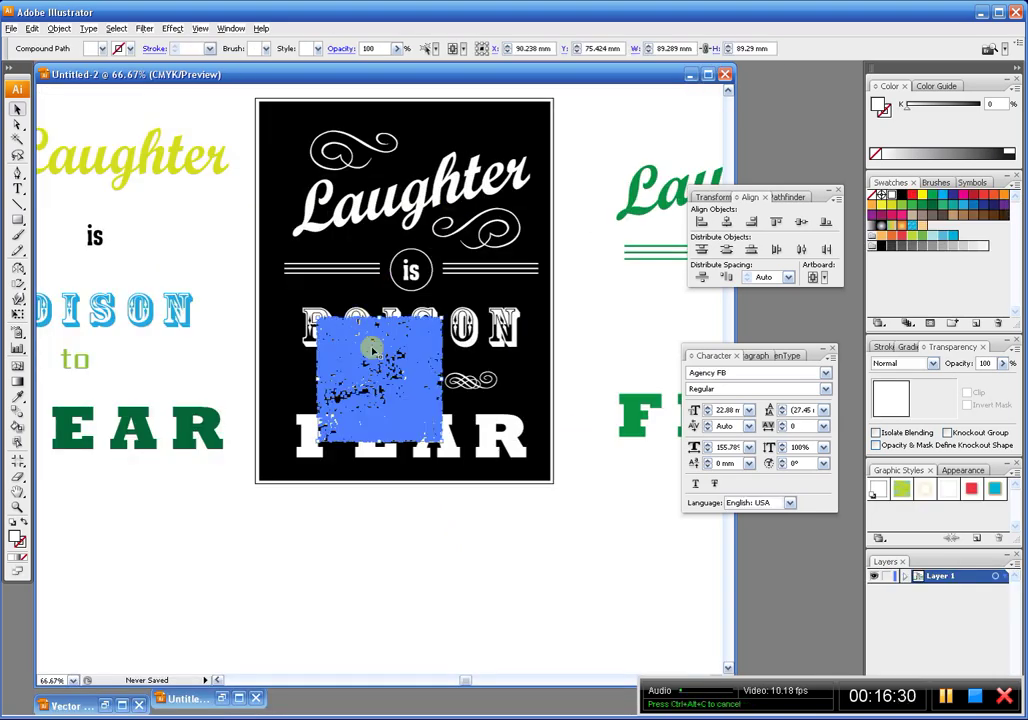
left_click_drag(380, 350, 320, 128)
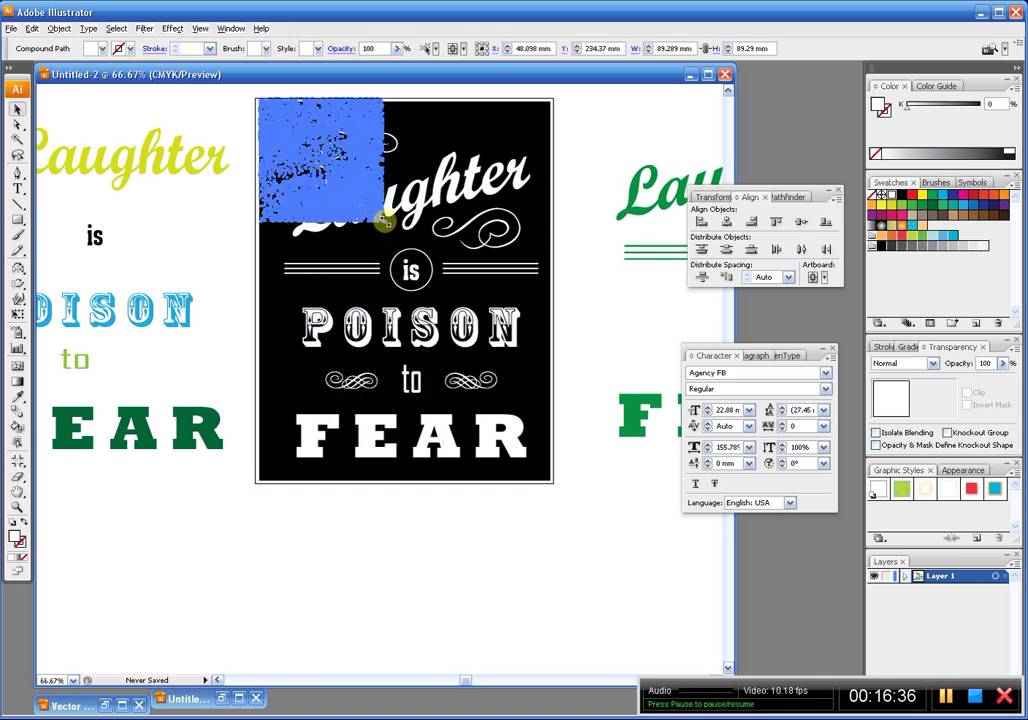
left_click_drag(383, 222, 562, 390)
left_click(578, 308)
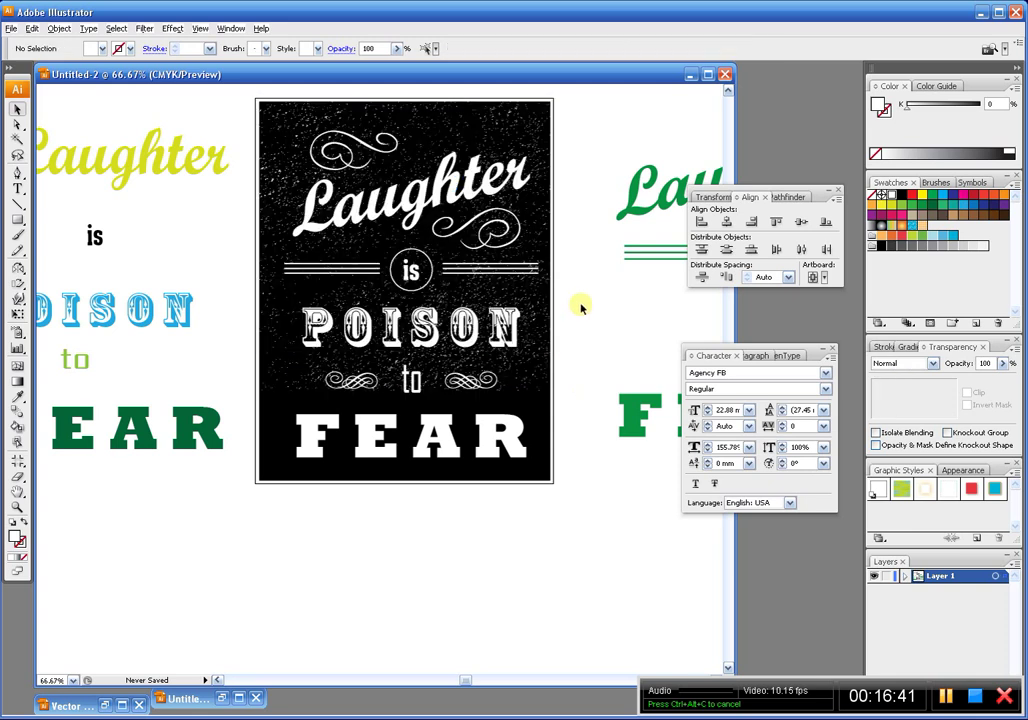
Try to duplicate the grain texture over the poster's lower part and undo the accidental change to "POISON"
left_click_drag(564, 273, 487, 196)
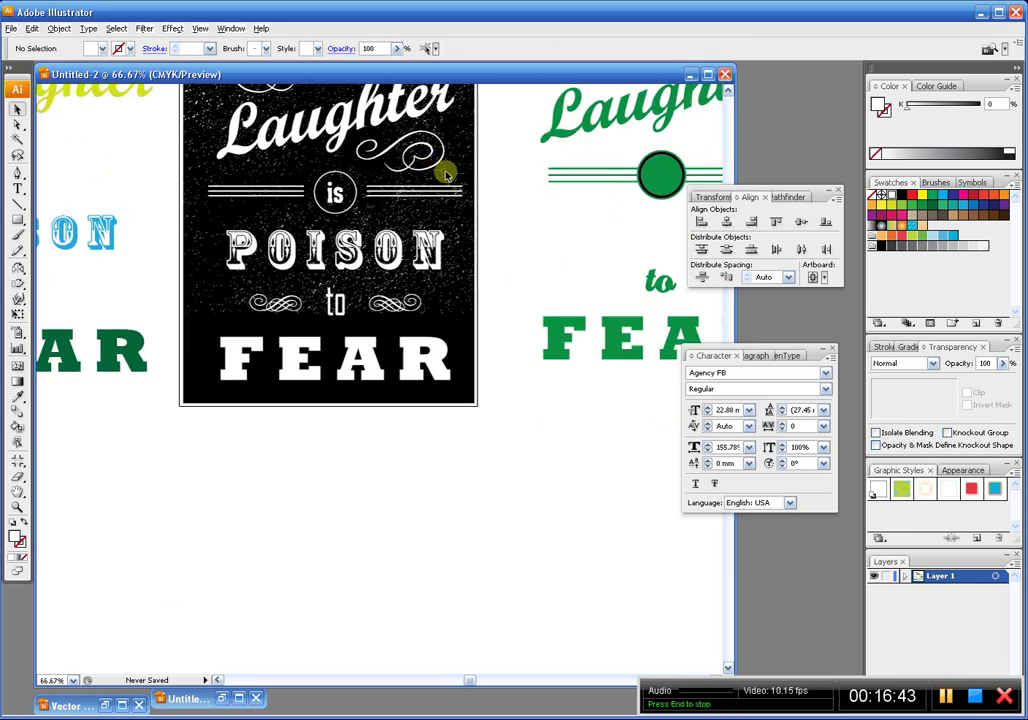
left_click(445, 172)
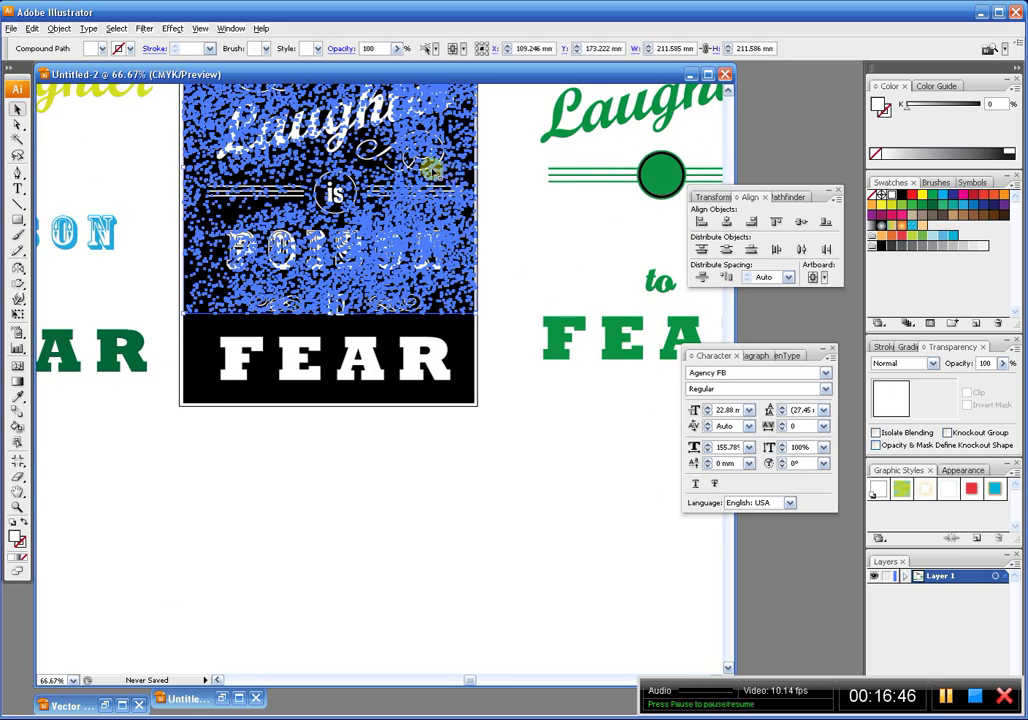
left_click_drag(445, 172, 455, 320)
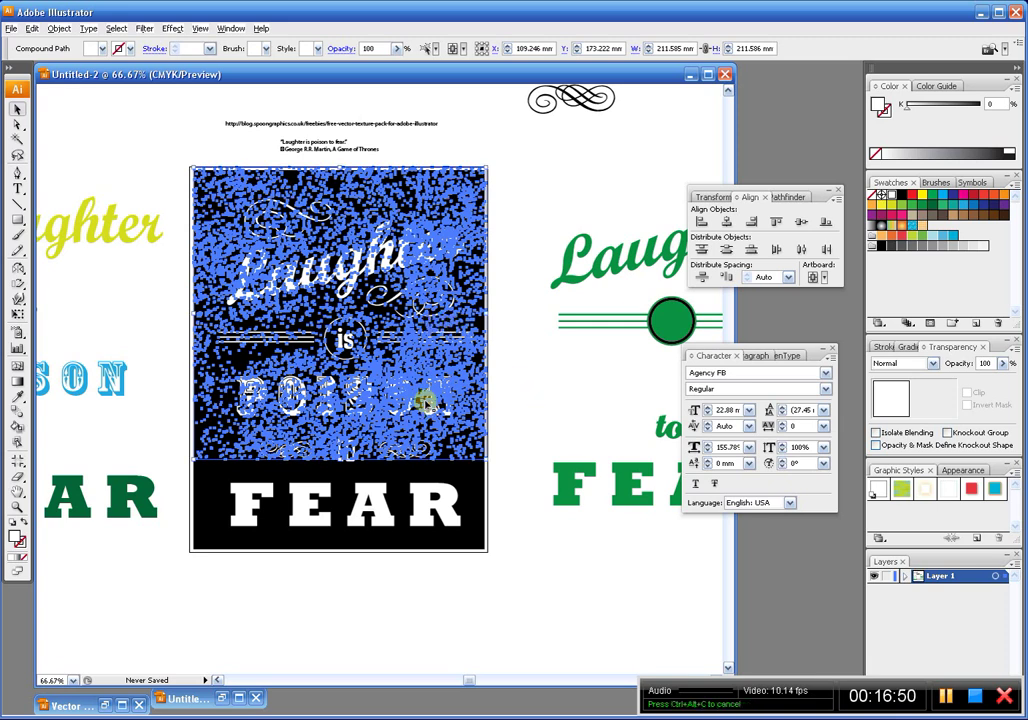
left_click_drag(424, 400, 437, 553)
key("ctrl+z")
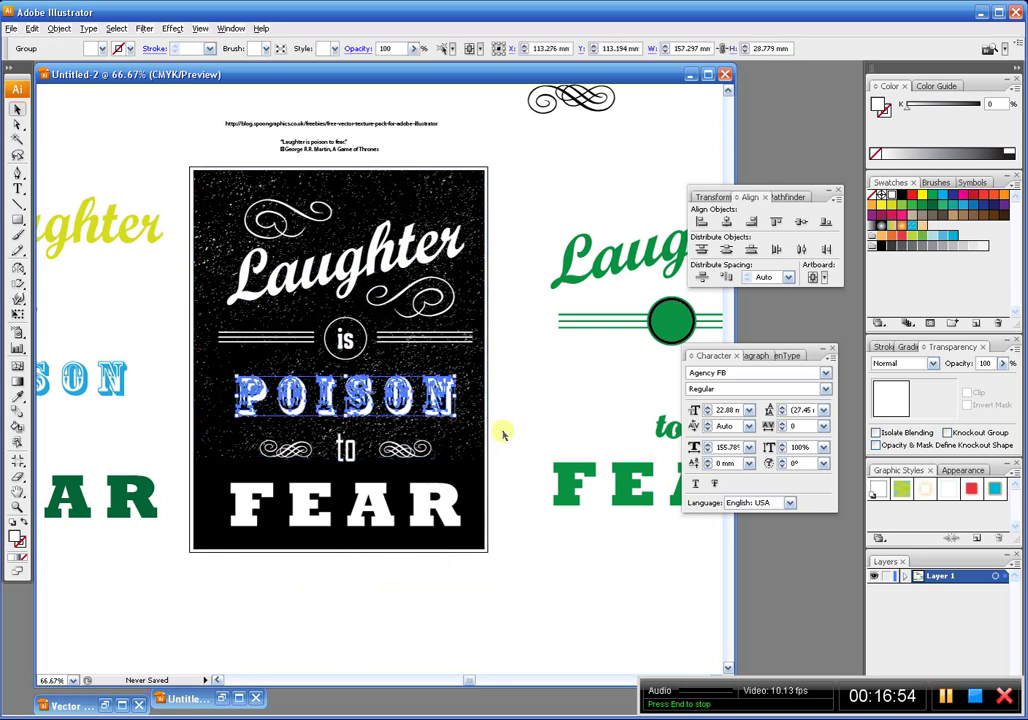
Place a copy of the grain texture directly below the first one to cover the poster's lower part, and deselect it
left_click(470, 418)
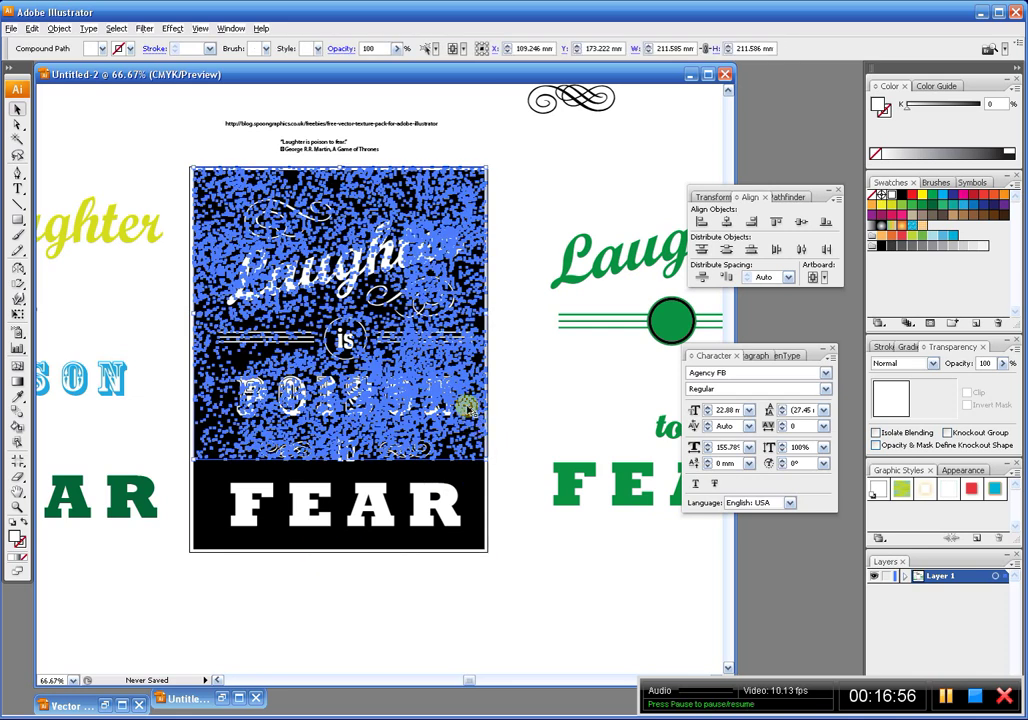
left_click_drag(466, 405, 441, 456)
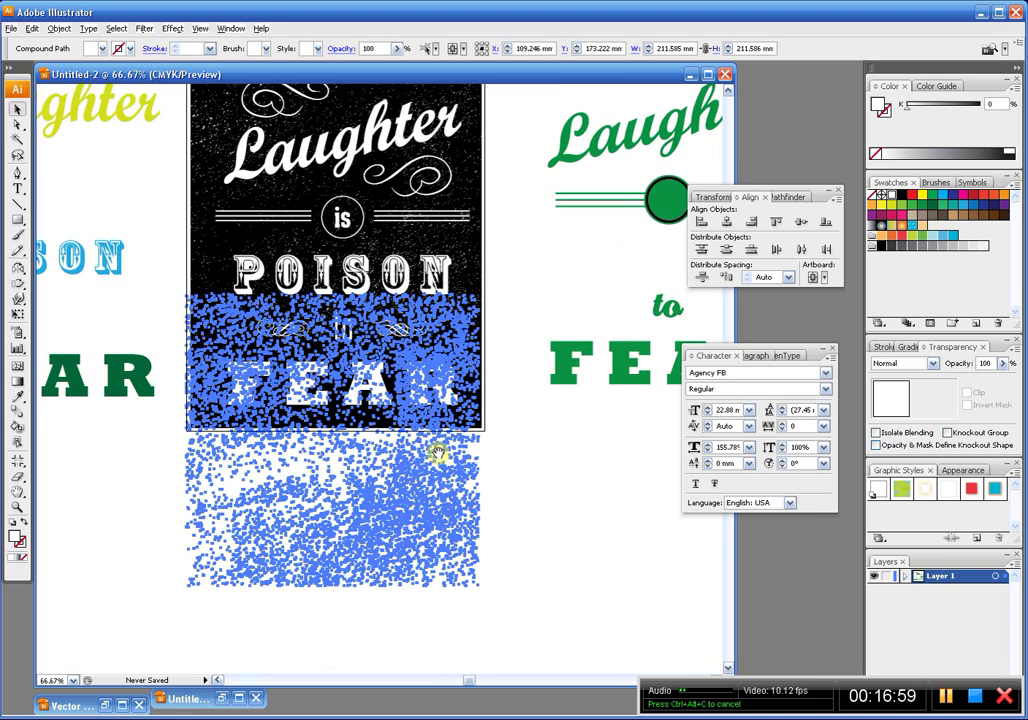
left_click(452, 490)
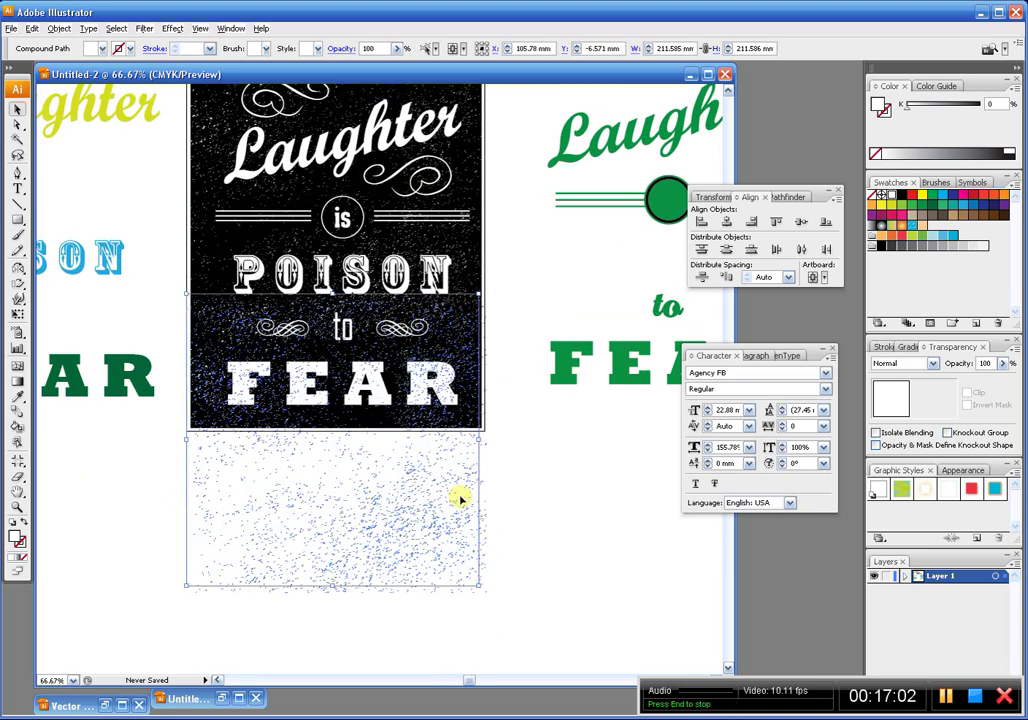
left_click_drag(524, 481, 519, 592)
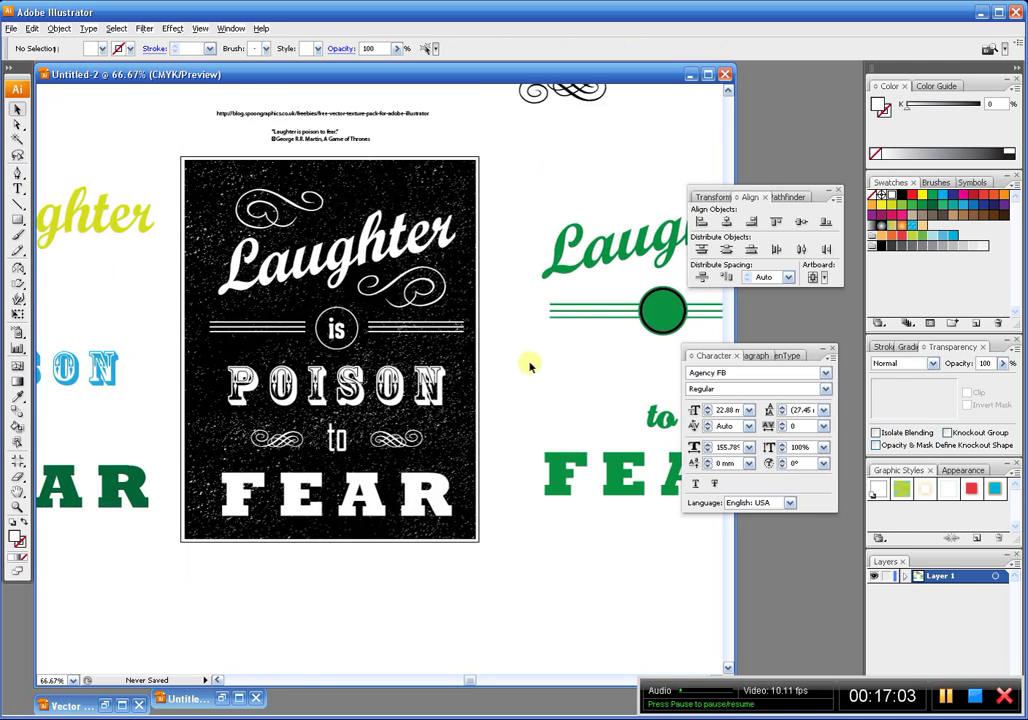
Recolor both grain textures with the beige swatch (C 25, M 25, Y 40, K 0) and deselect them
scroll(545, 355, "down", 1)
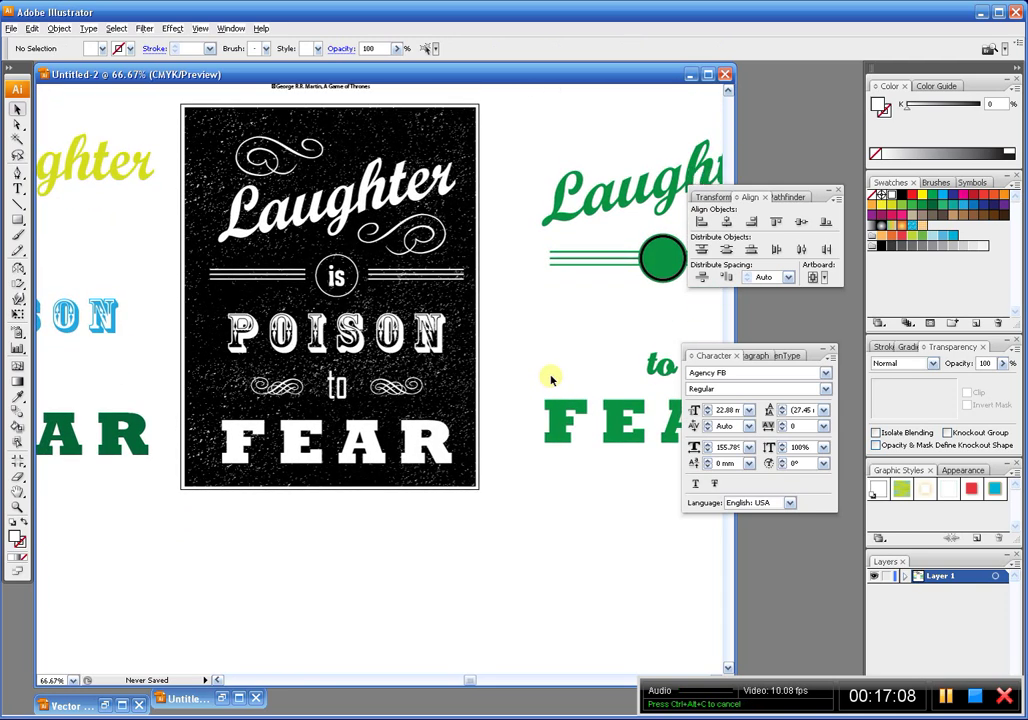
scroll(546, 374, "down", 2)
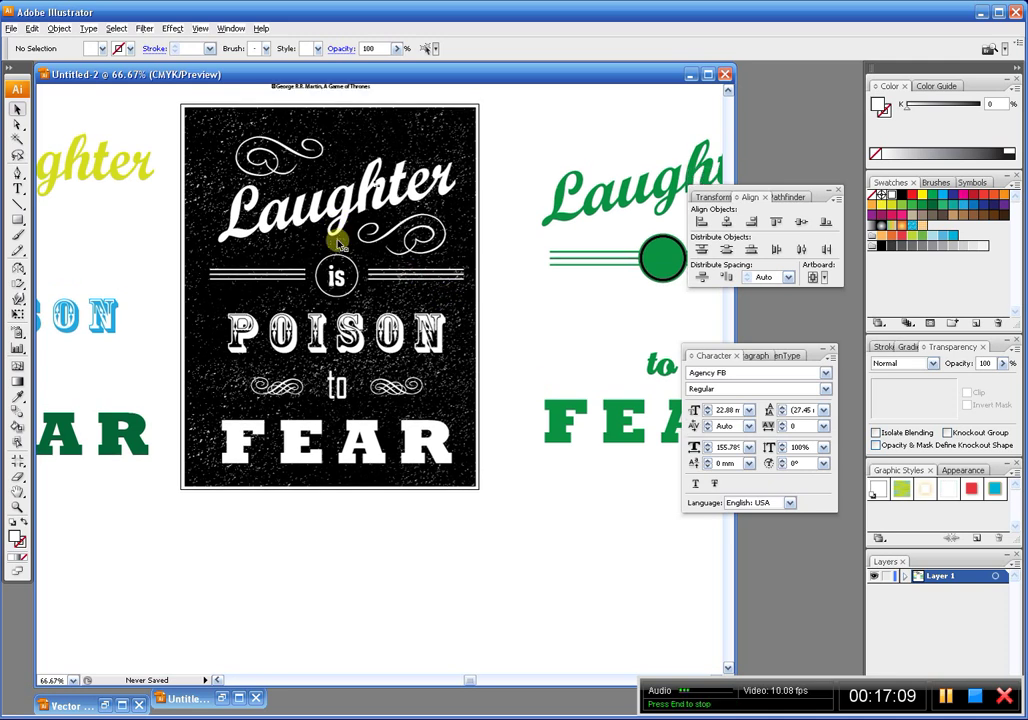
scroll(338, 244, "up", 1)
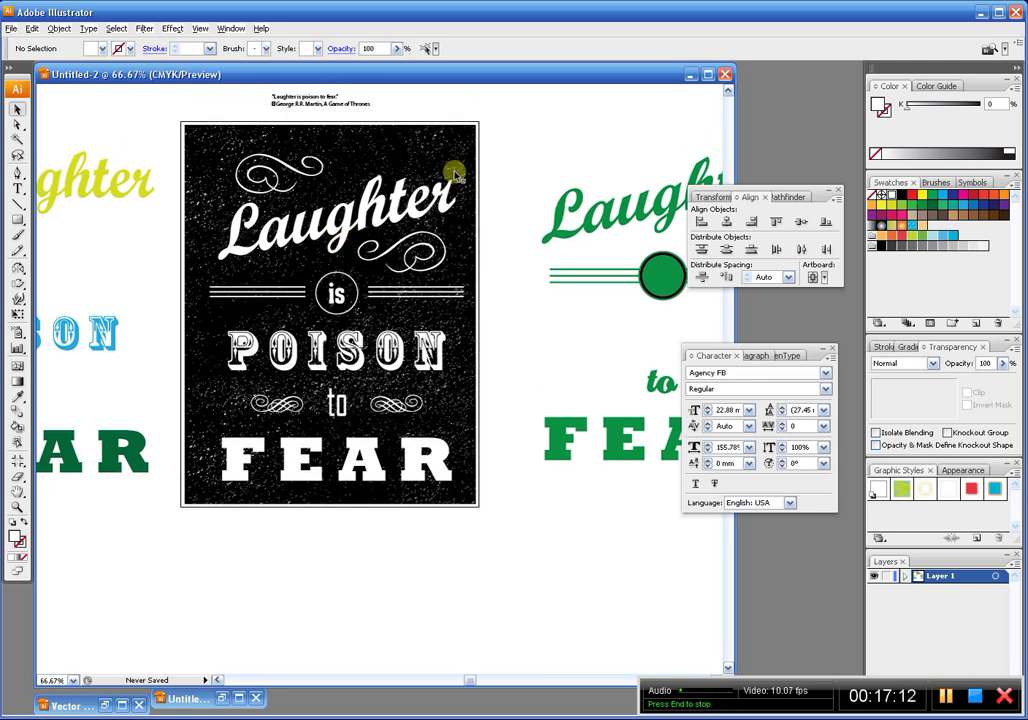
left_click(455, 175)
left_click(438, 442, "shift")
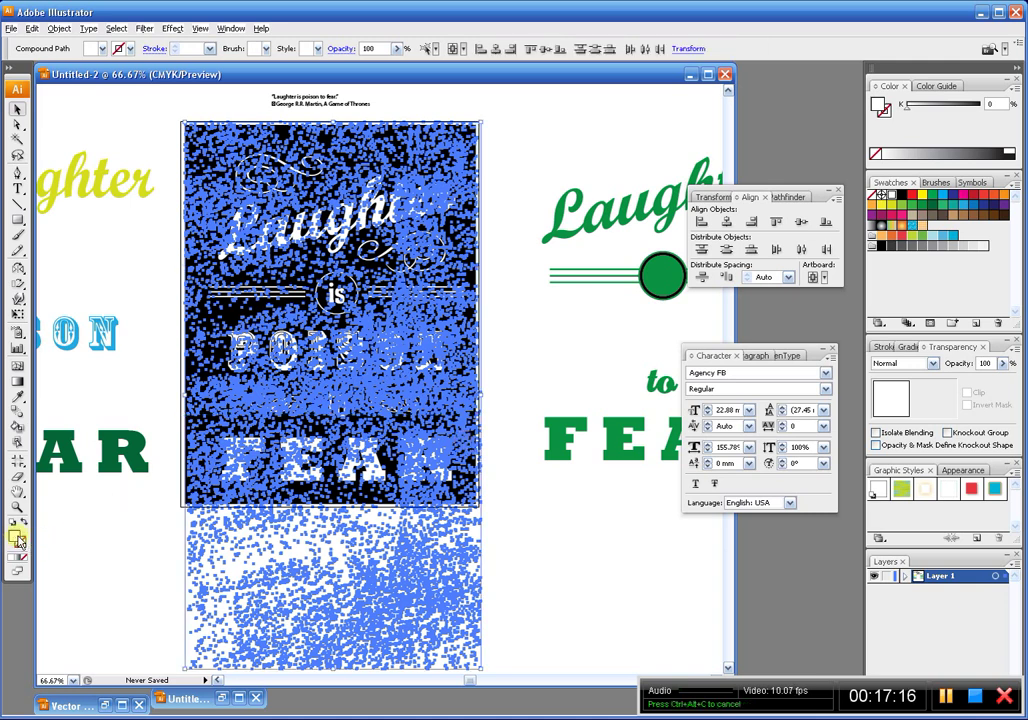
left_click(914, 215)
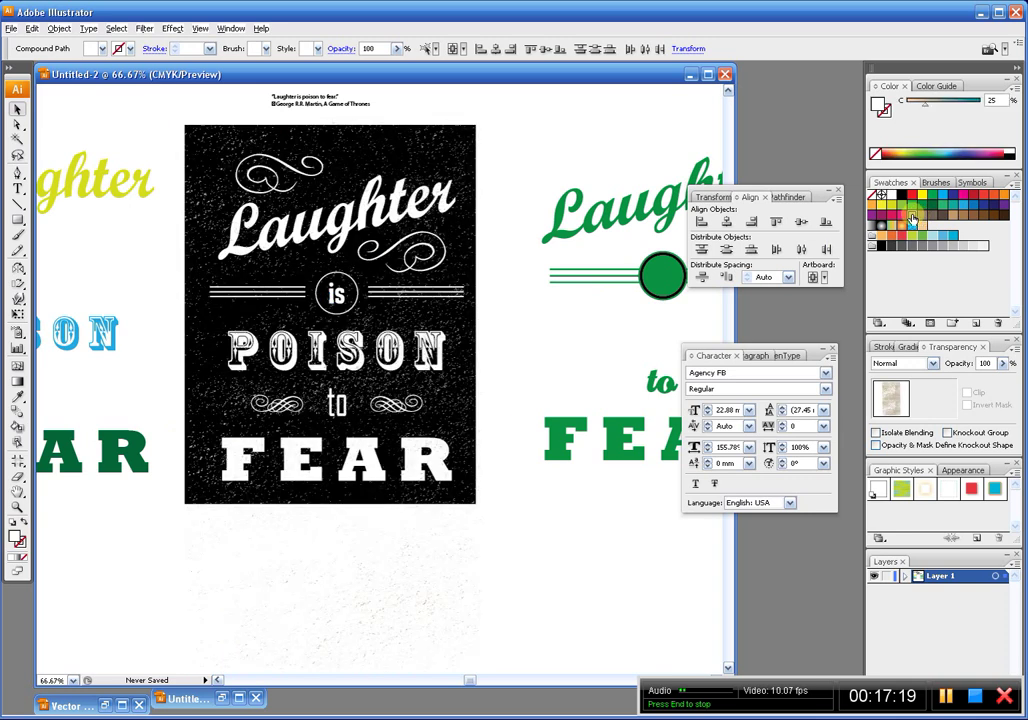
left_click(510, 330)
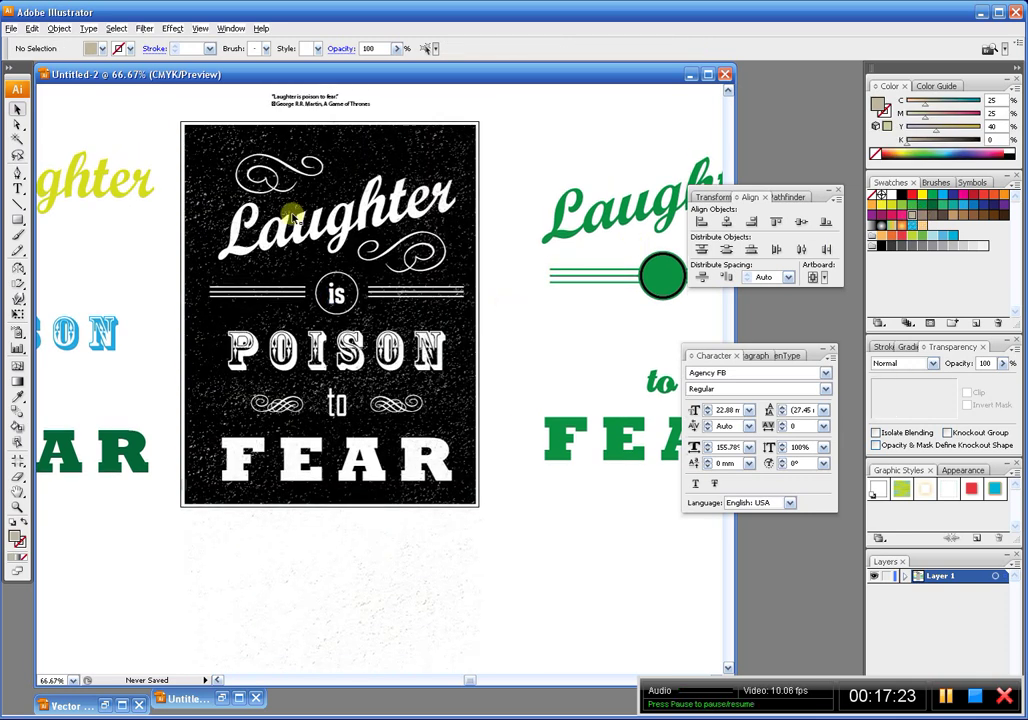
Draw a beige rectangle about 210 by 275 mm over the poster's black area and set its opacity to 6%
key("m")
left_click_drag(185, 125, 475, 505)
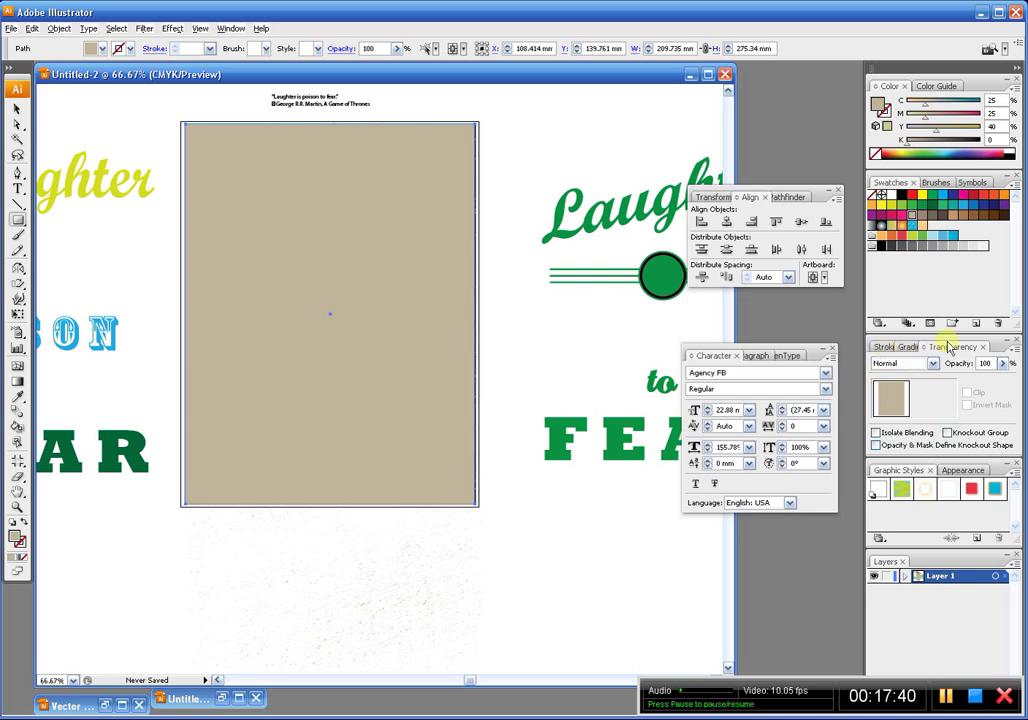
left_click(1003, 365)
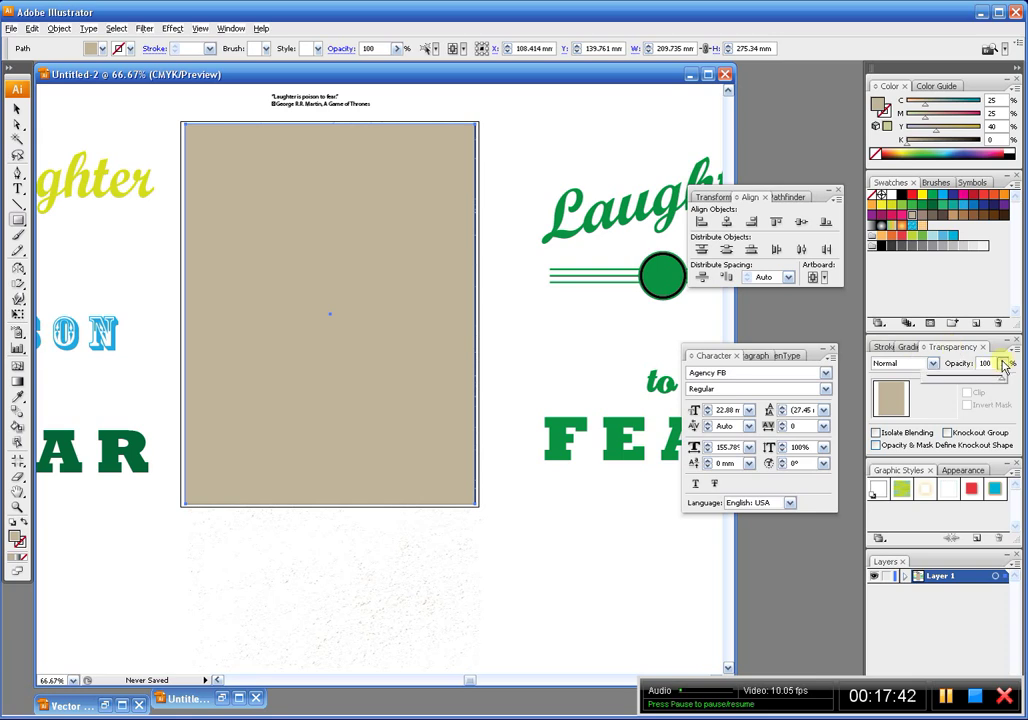
left_click_drag(1003, 365, 953, 387)
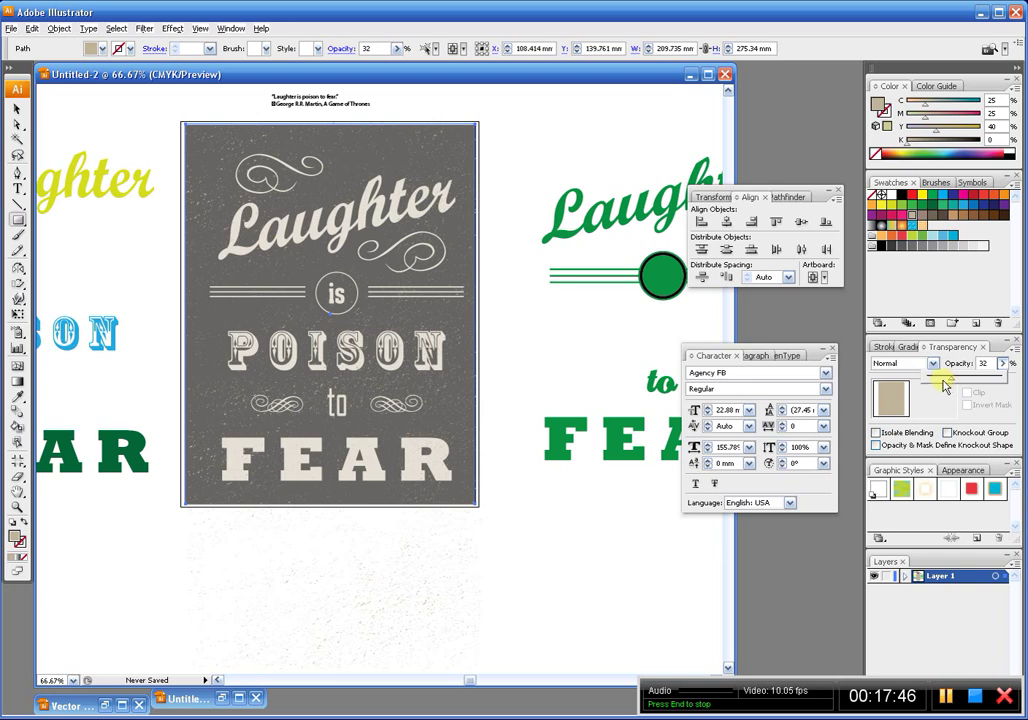
left_click_drag(944, 386, 933, 385)
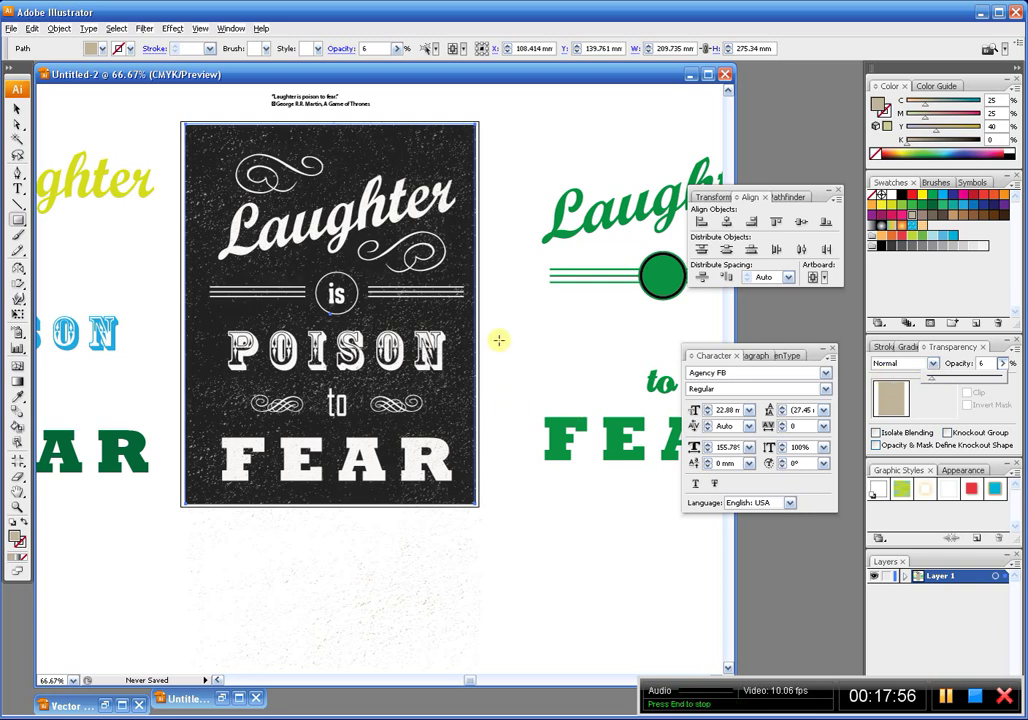
Shift the translucent beige overlay slightly to line it up with the poster's black background, and deselect it
left_click(17, 109)
left_click(564, 156)
left_click_drag(497, 163, 468, 139)
left_click(367, 122)
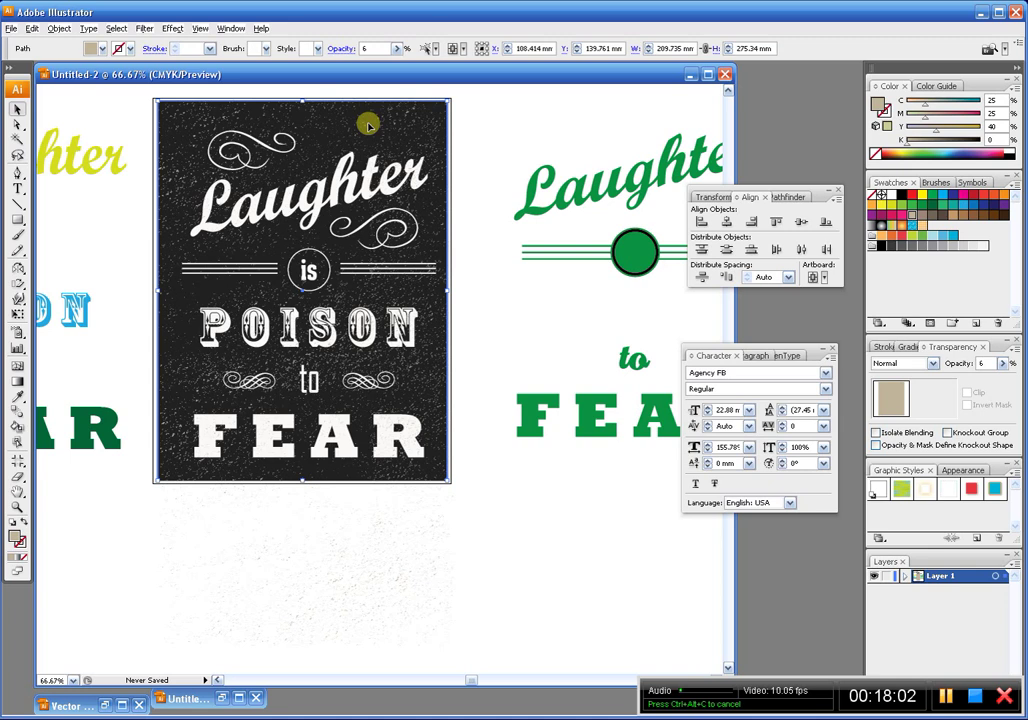
mouse_move(368, 125)
left_mouse_down()
mouse_move(364, 158)
mouse_move(360, 131)
left_mouse_up()
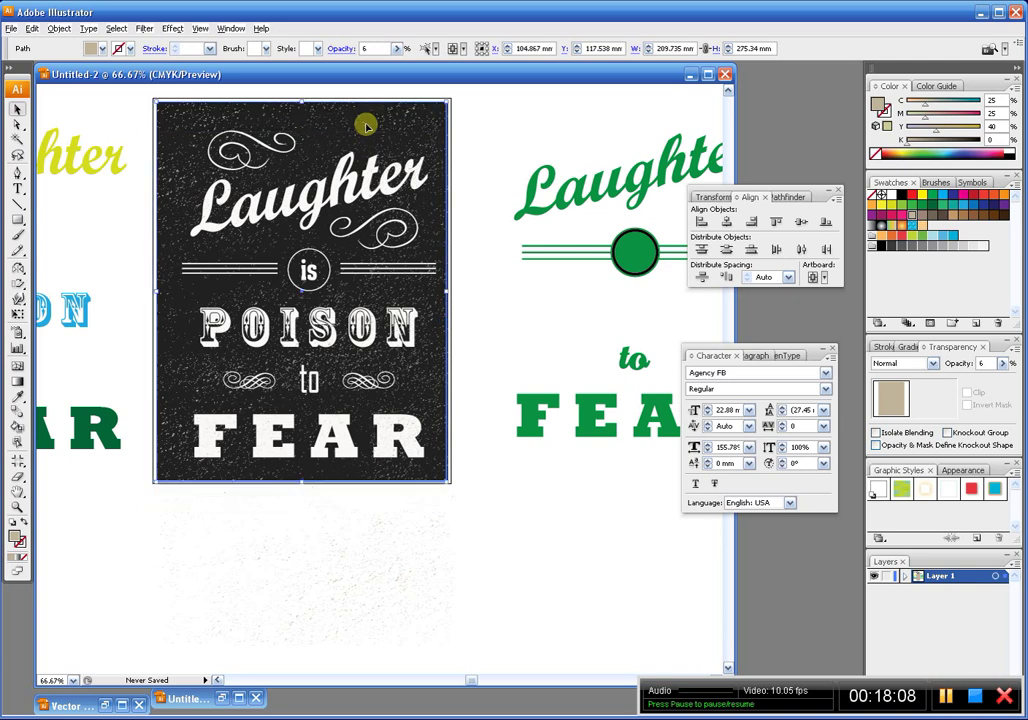
left_click(501, 329)
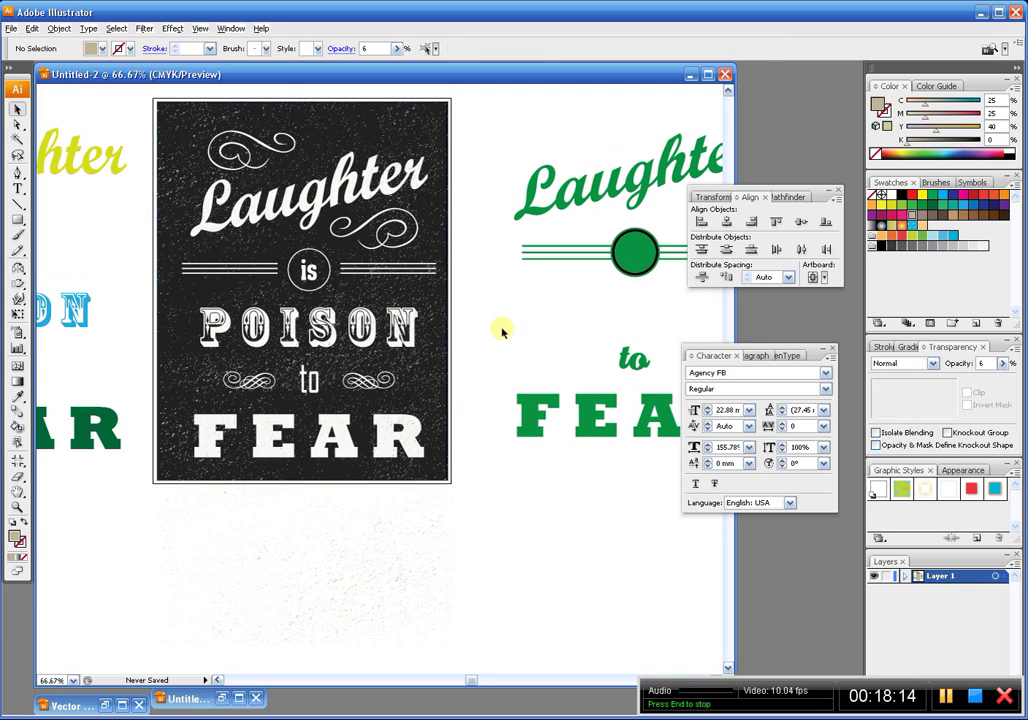
left_click_drag(500, 328, 450, 319)
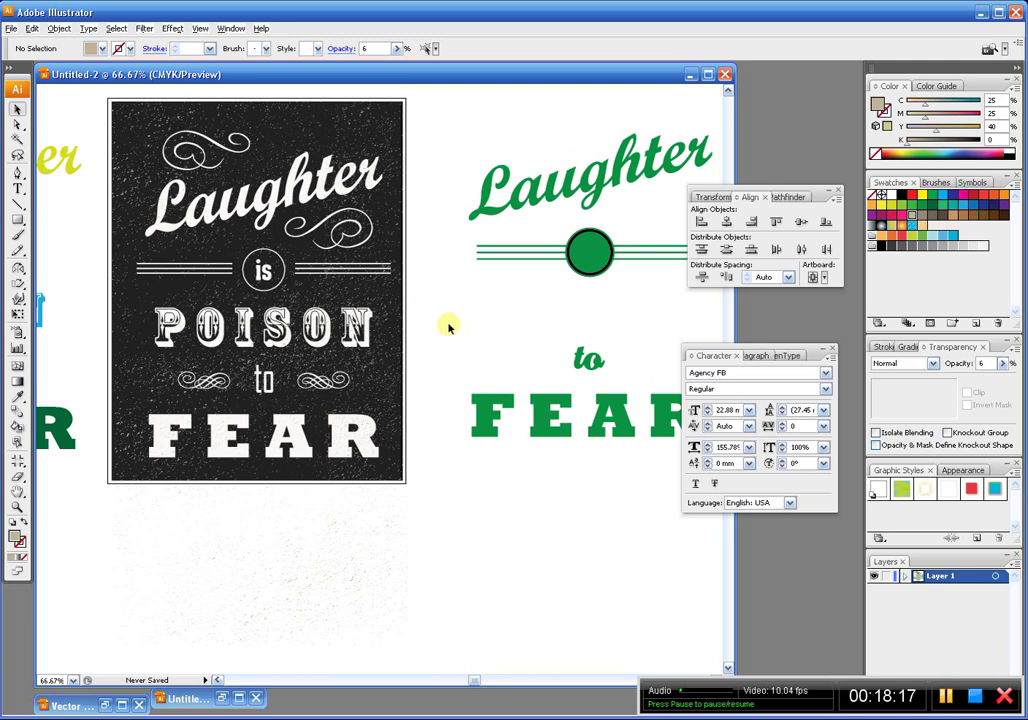
scroll(449, 328, "down", 1)
scroll(449, 328, "up", 2)
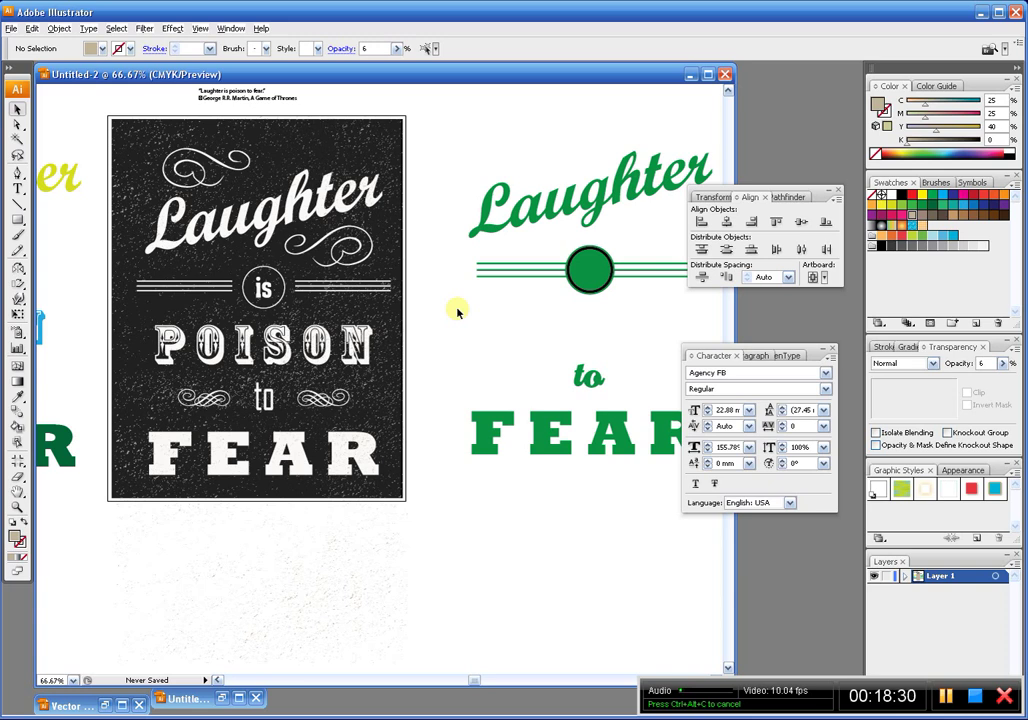
left_click_drag(95, 120, 436, 489)
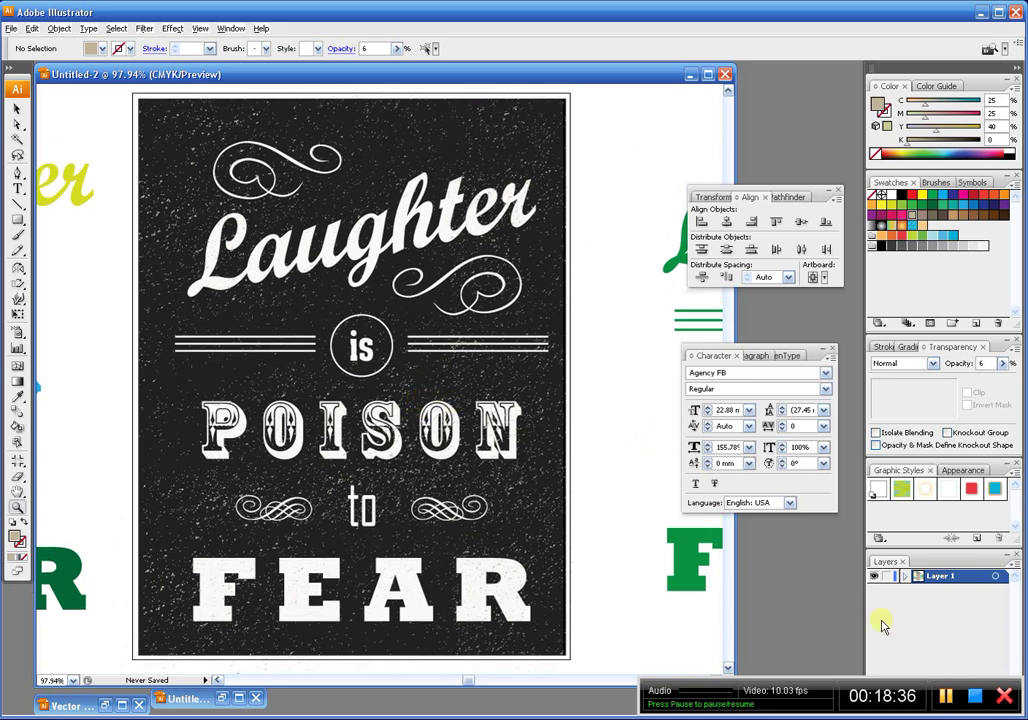
left_click(942, 697)
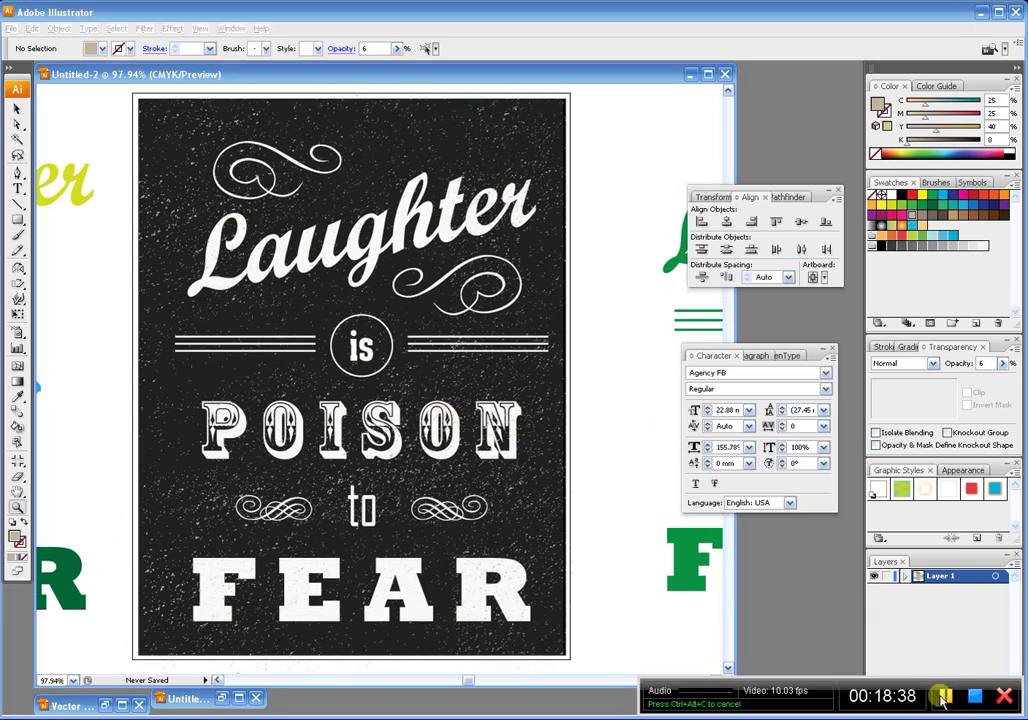